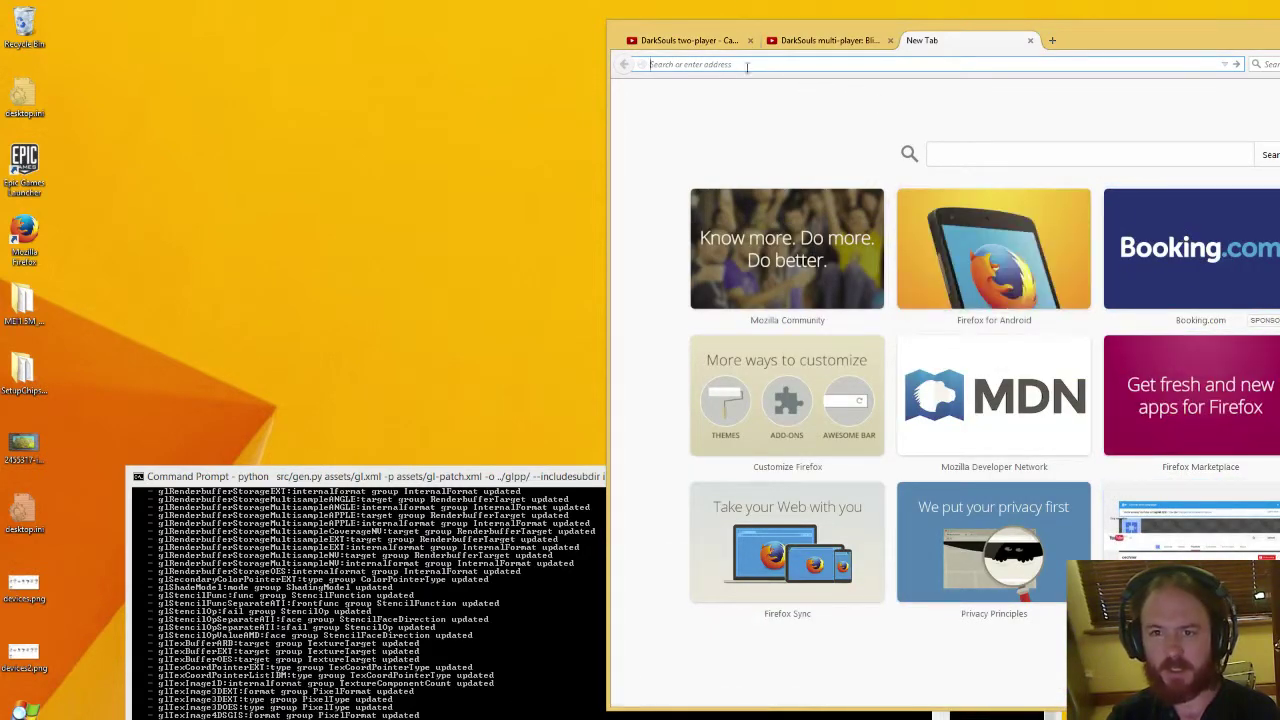
Play the DarkSouls two-player Capra video, raising and lowering its volume while watching
click(707, 42)
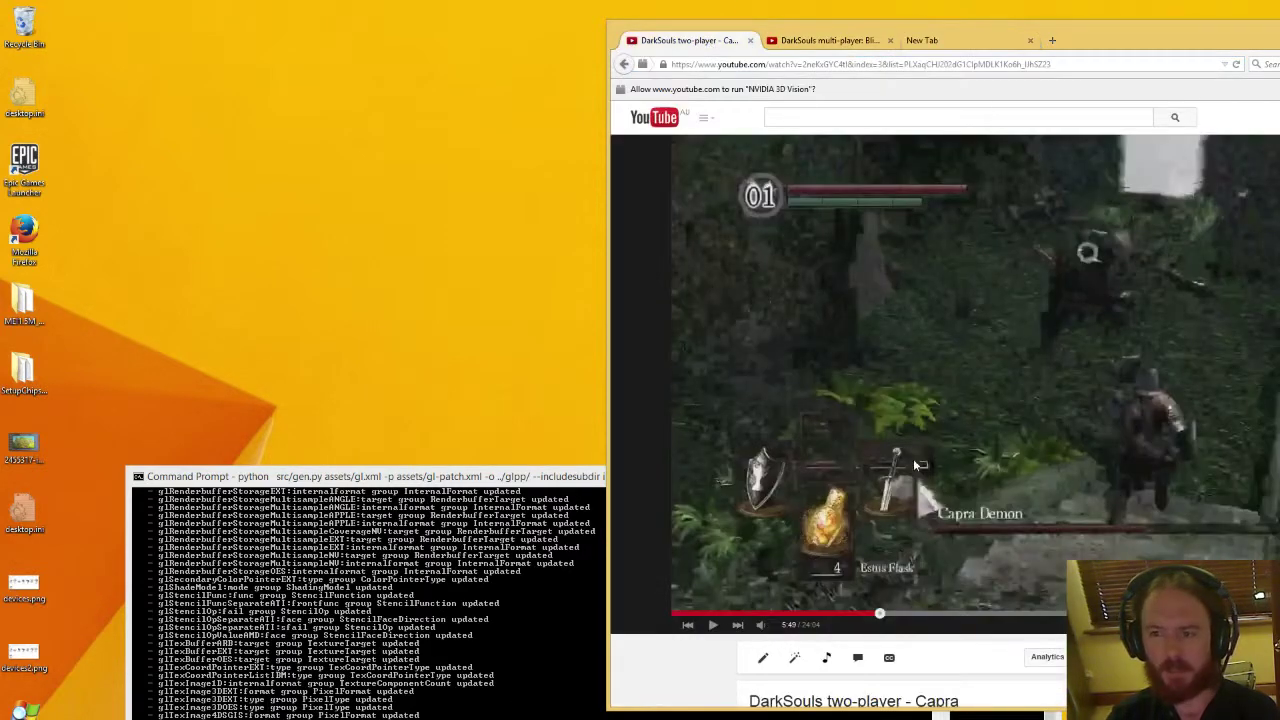
click(713, 625)
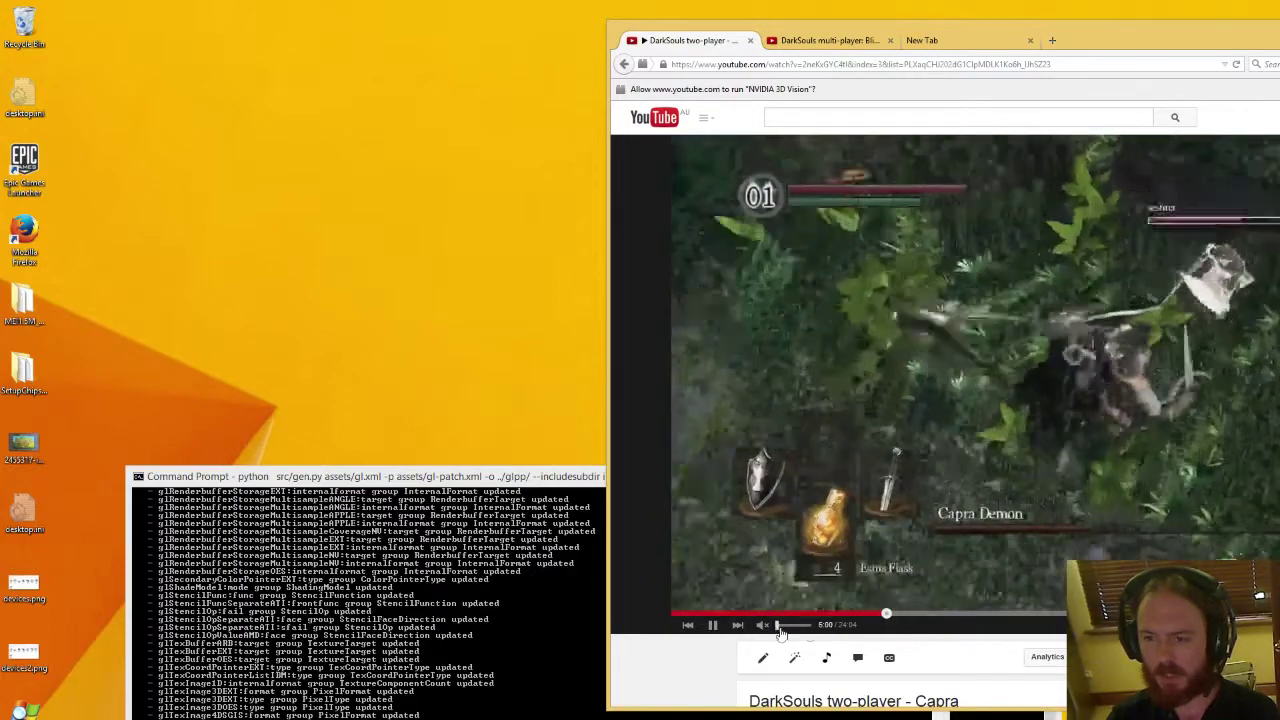
mouse_move(779, 627)
mouse_down()
mouse_move(814, 624)
mouse_move(800, 626)
mouse_up()
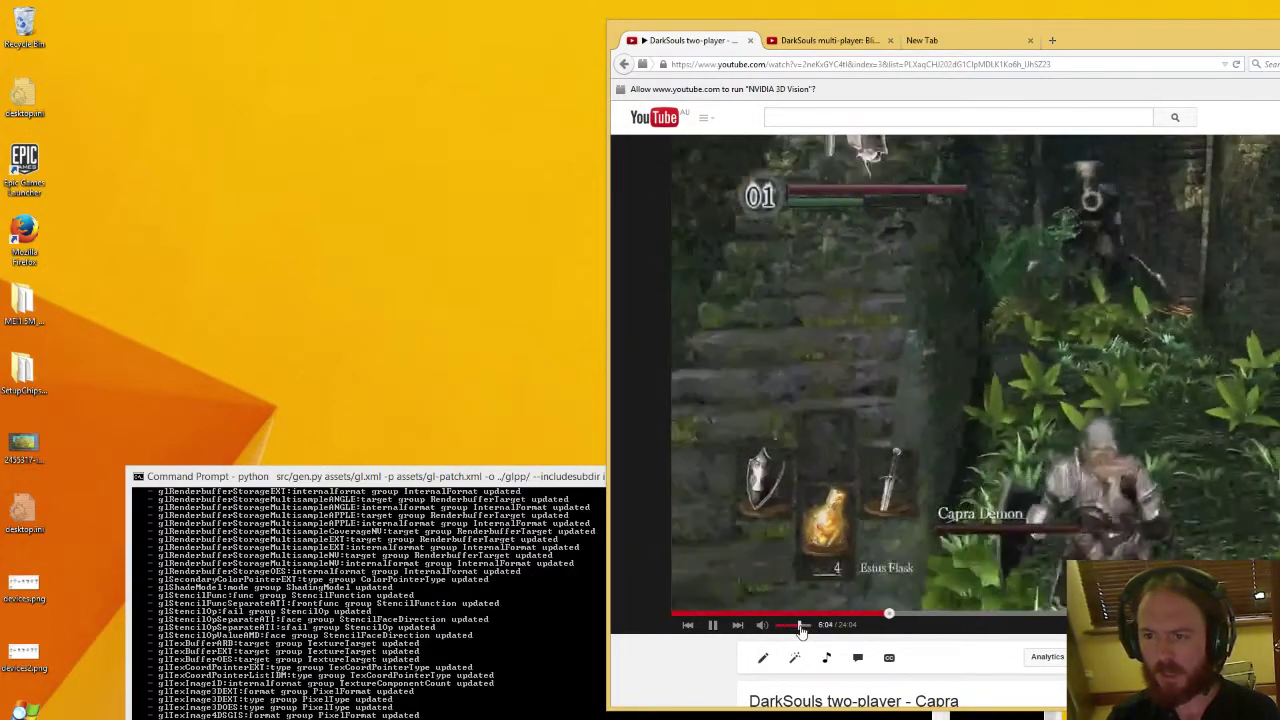
drag(801, 628, 785, 626)
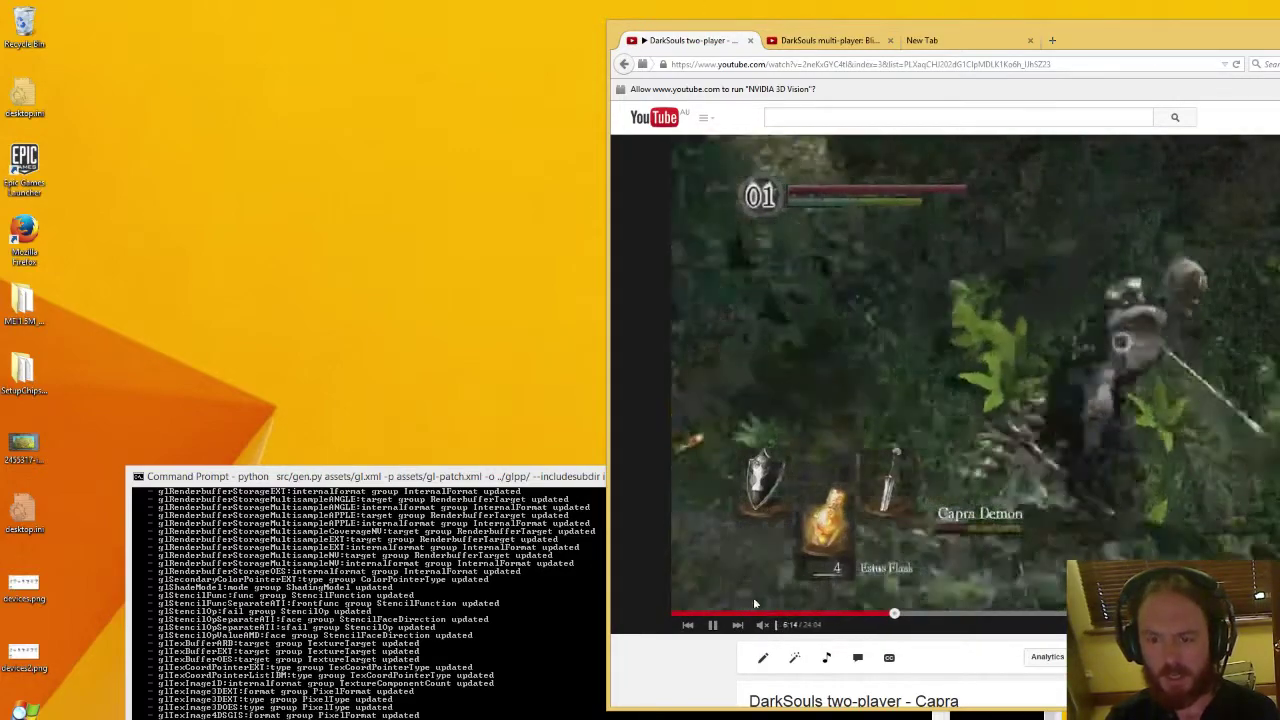
Play a short part of the DarkSouls multi-player video and pause it
click(800, 42)
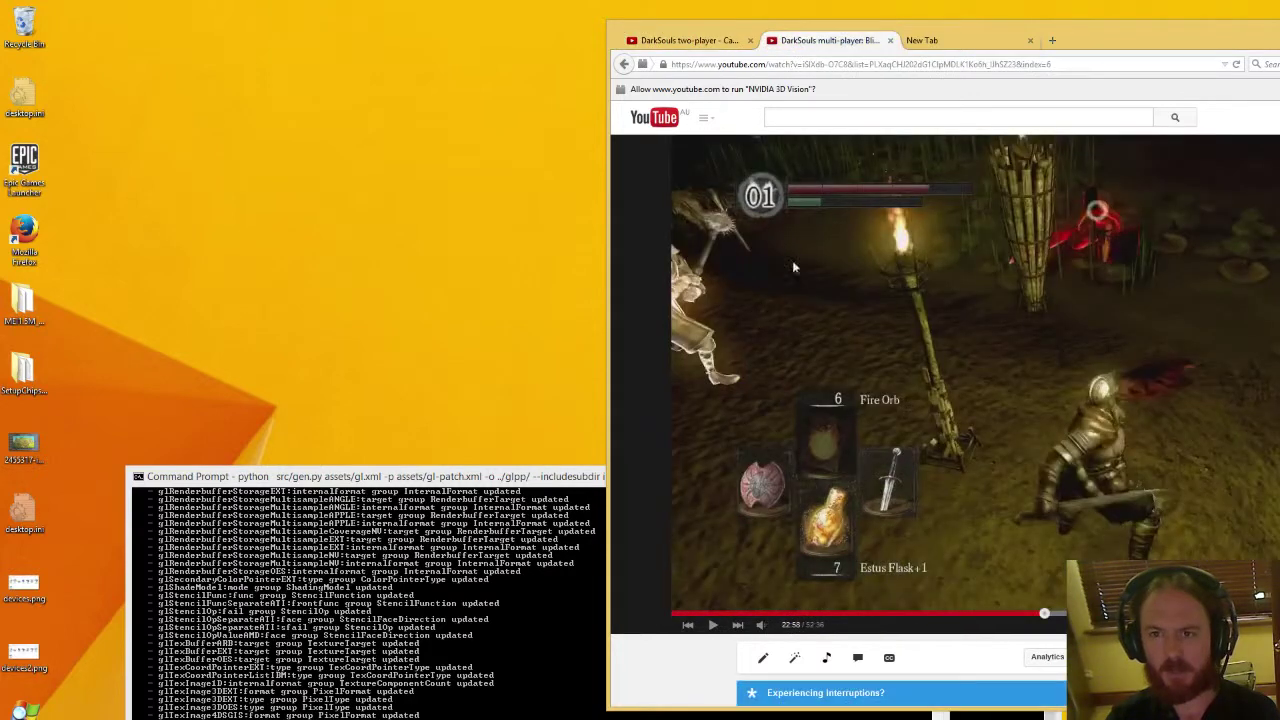
click(713, 625)
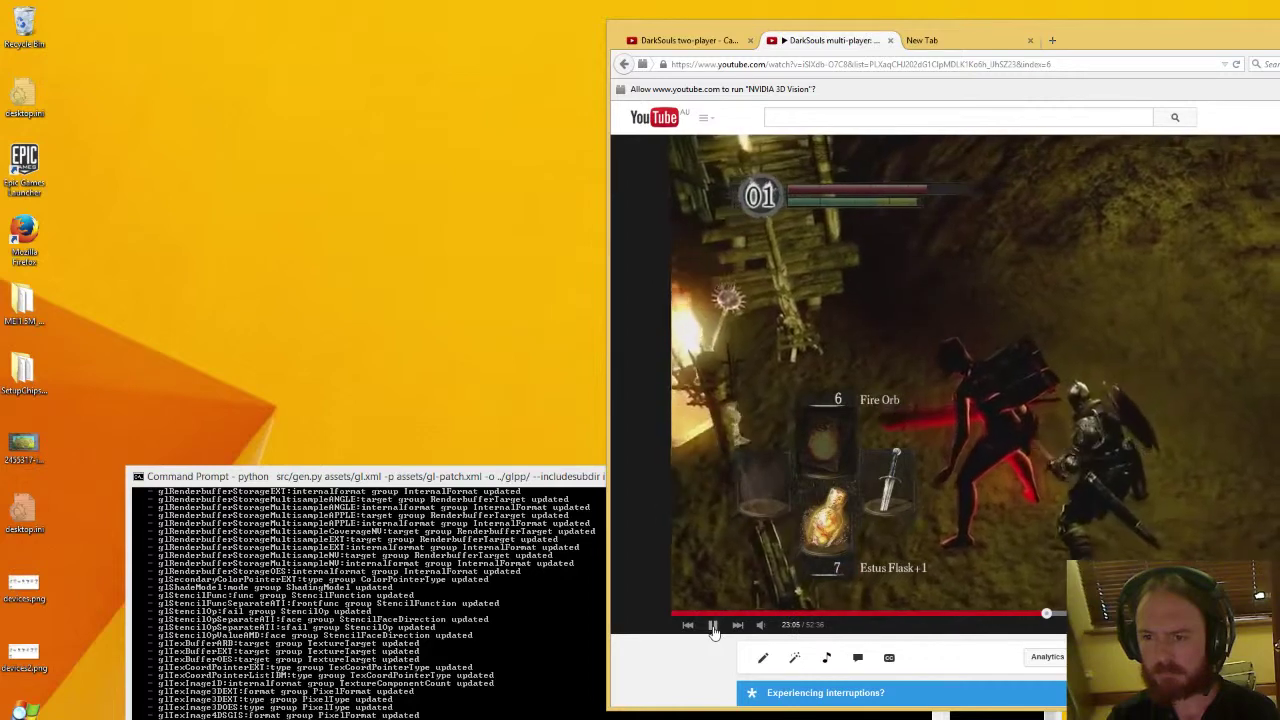
click(713, 625)
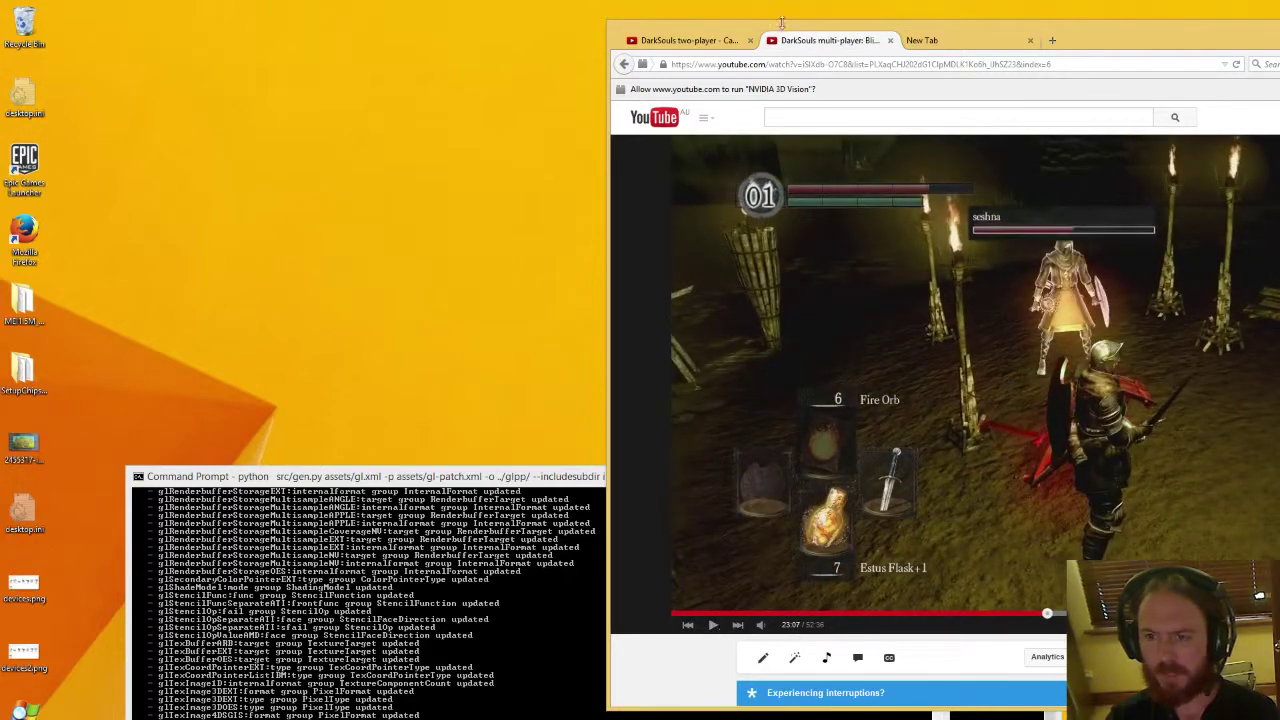
Search the web for "obs download" in the empty tab and open the obsproject.com download page
click(916, 42)
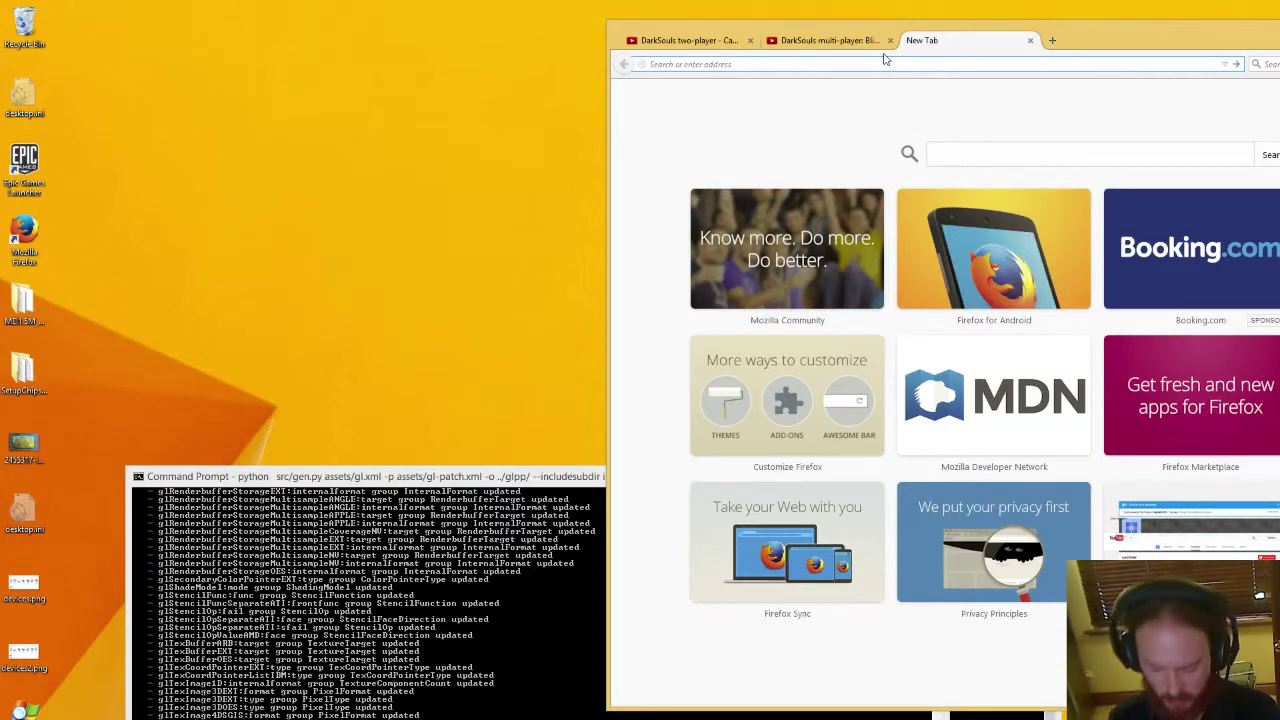
text(obs donwloa)
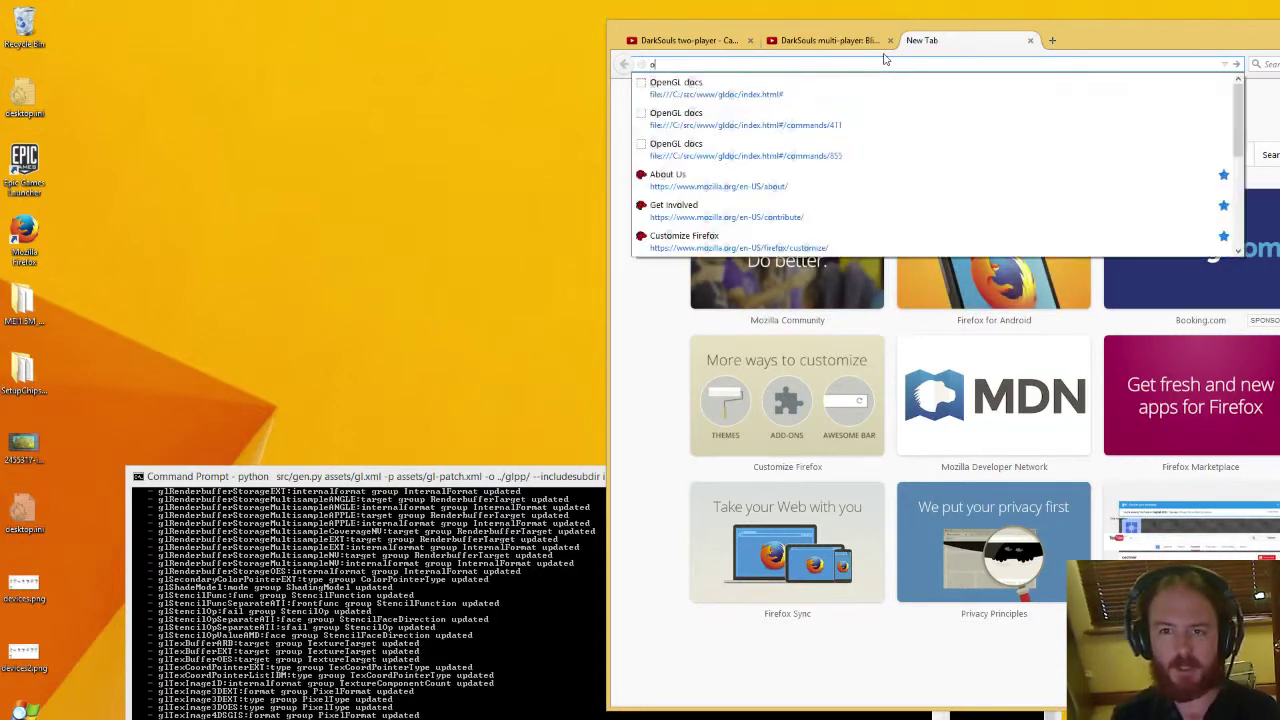
key(BackSpace)
key(BackSpace)
key(BackSpace)
key(BackSpace)
key(BackSpace)
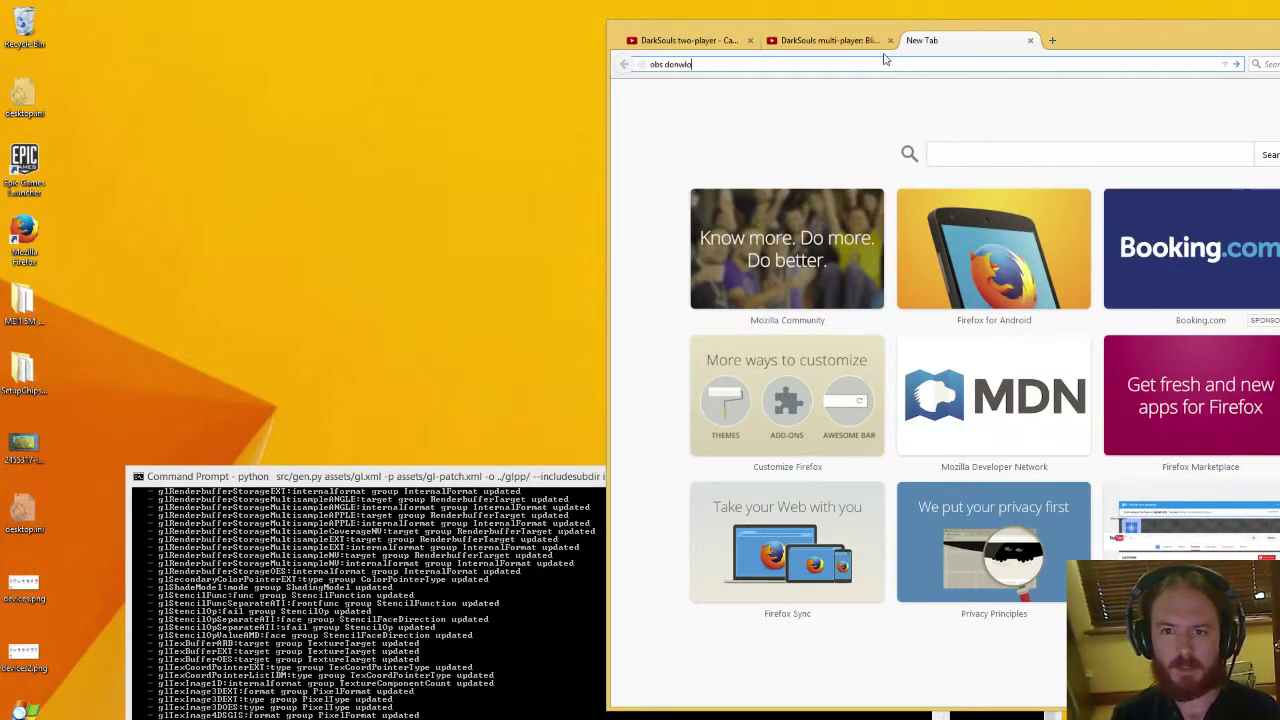
text(w)
text(nload)
key(Return)
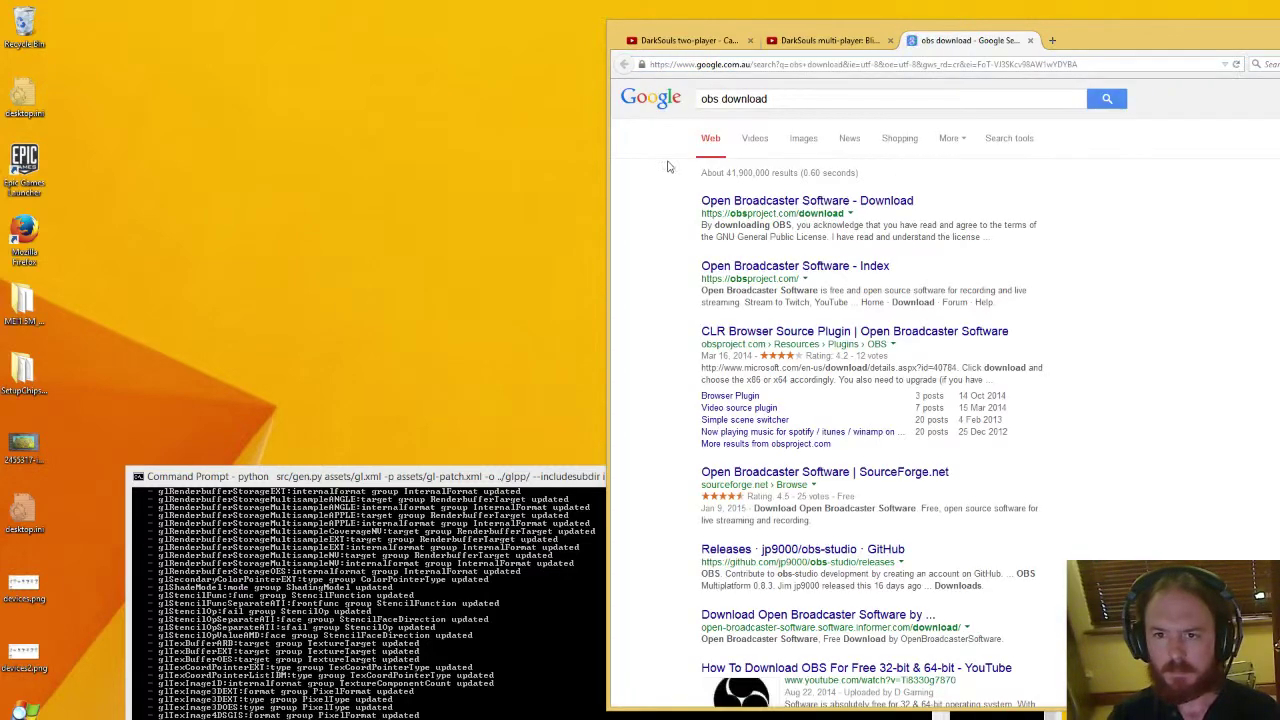
click(856, 200)
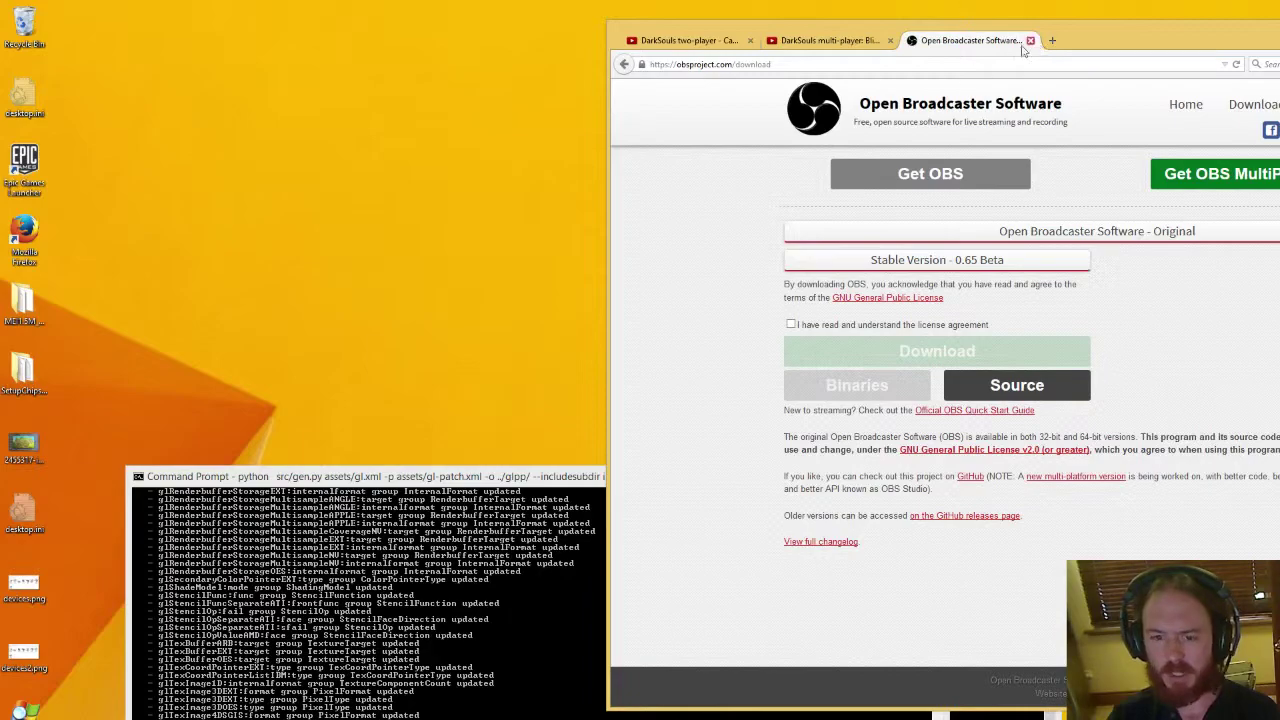
Search for "avidemux" in a new browser tab, view the Avidemux main page, and close that tab
key(super)
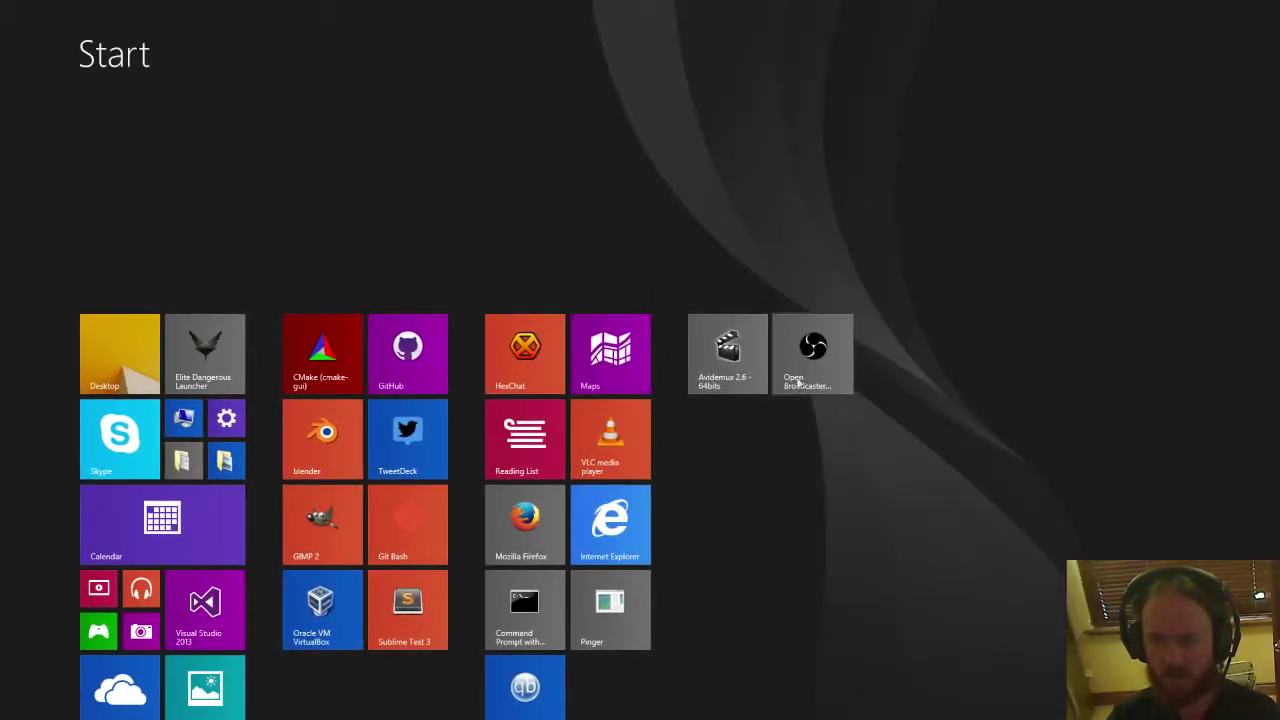
click(797, 381)
click(1054, 41)
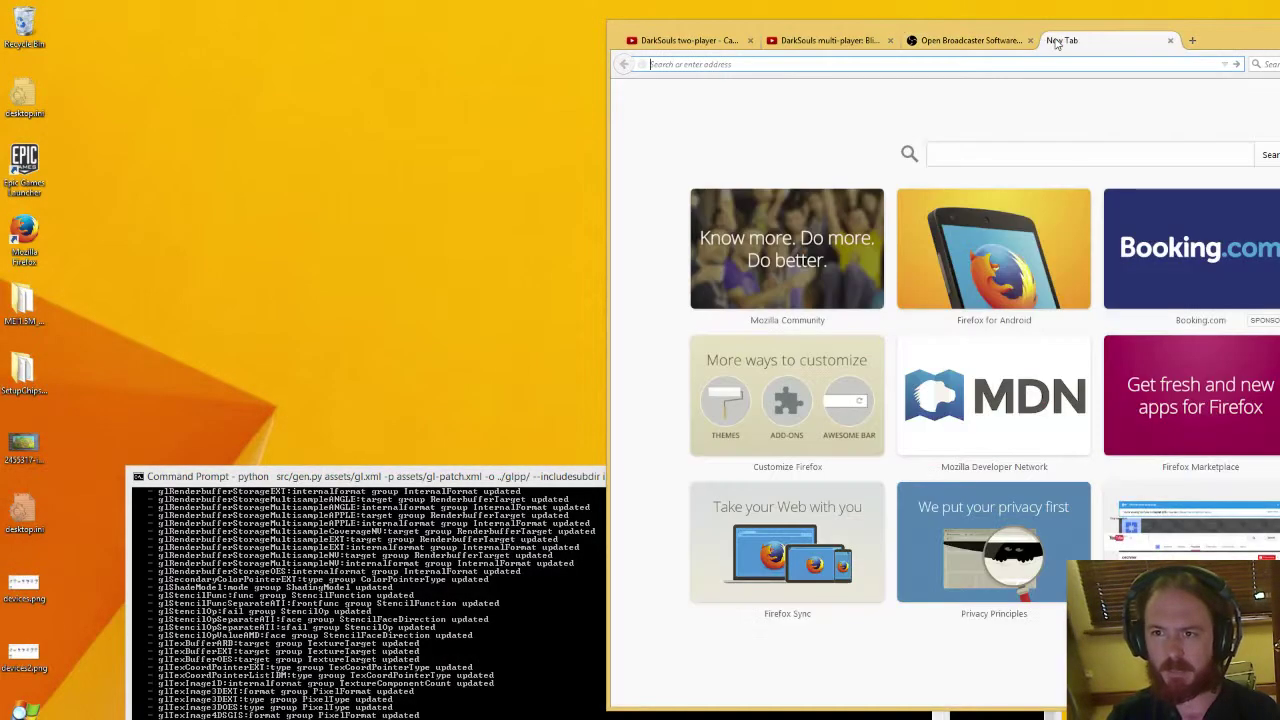
text(avidemux)
key(Return)
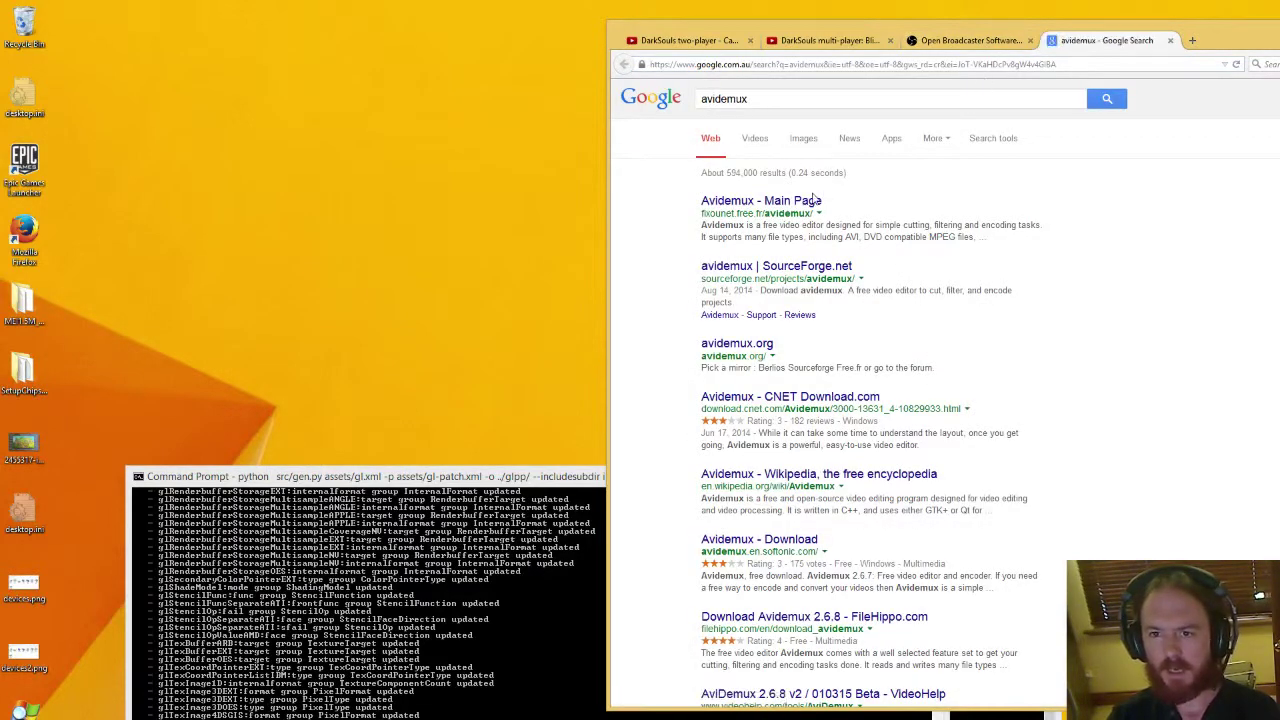
click(814, 200)
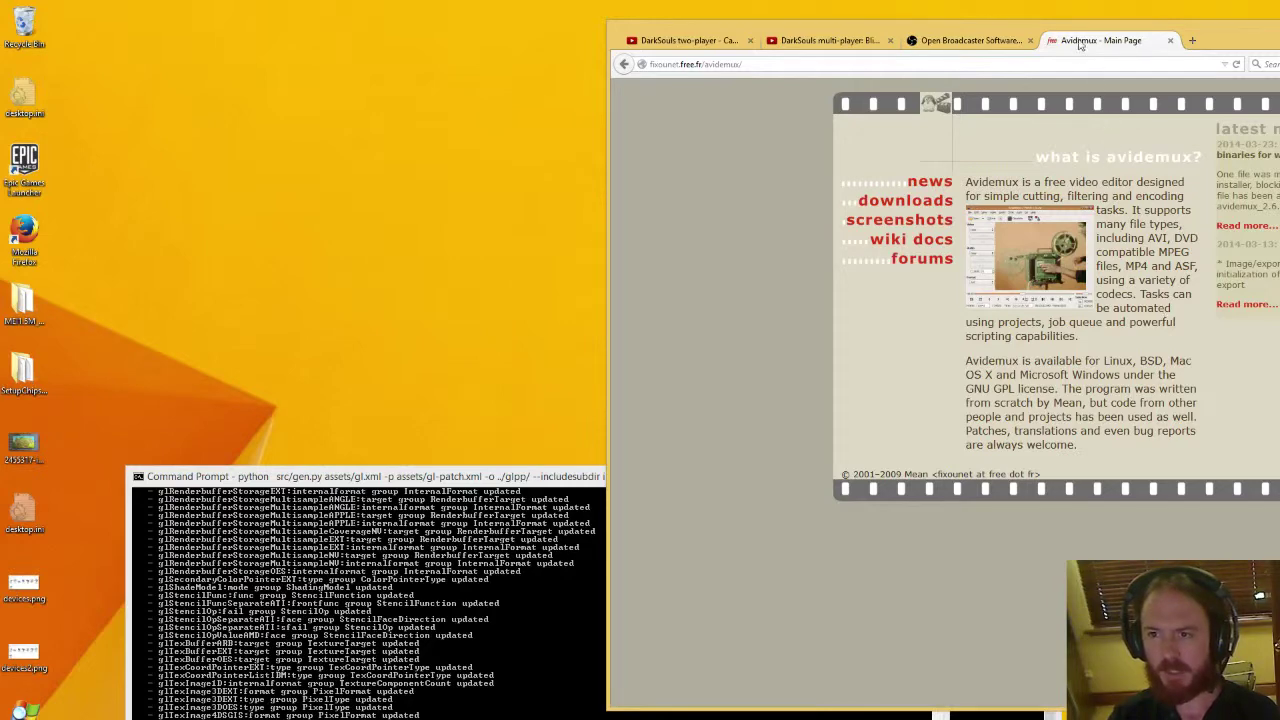
click(1171, 41)
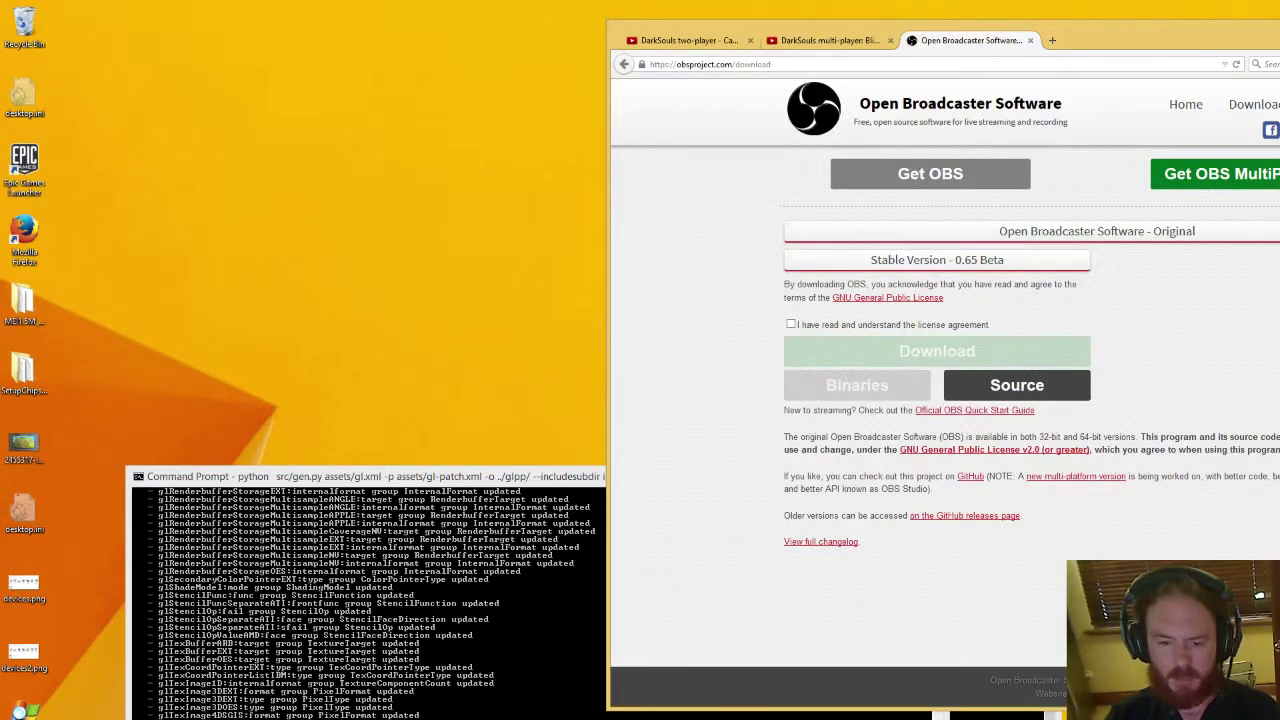
Switch to Open Broadcaster Software and move its window slightly higher over the browser
key(alt+Tab)
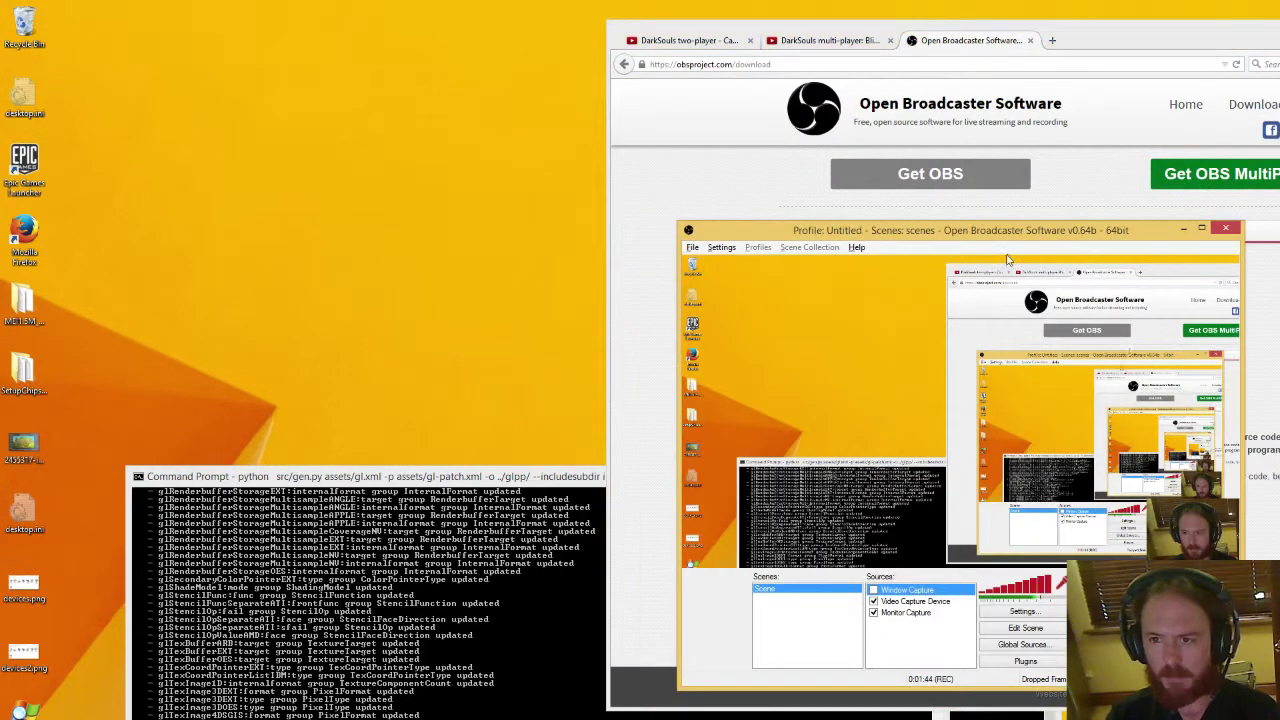
mouse_move(1016, 240)
mouse_down()
mouse_move(1000, 186)
mouse_move(1014, 218)
mouse_up()
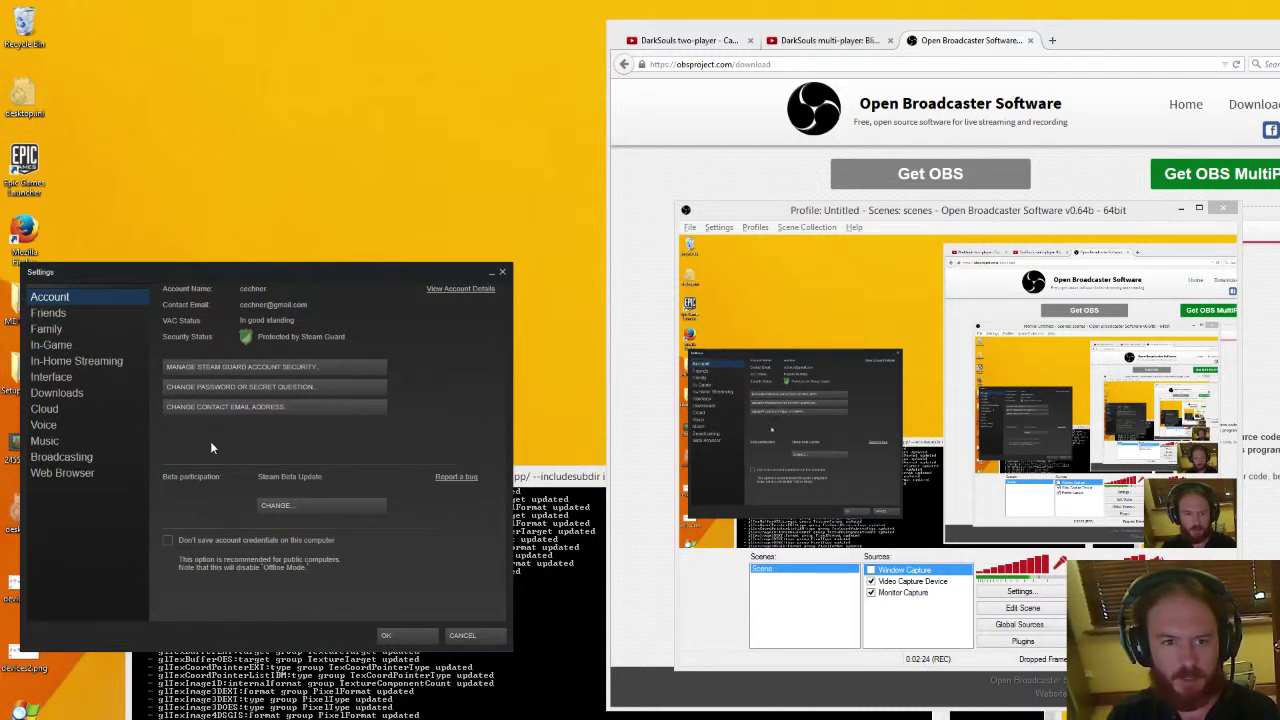
View Steam's Interface settings and search the web for "disable steam overlay" in a new browser tab
click(55, 377)
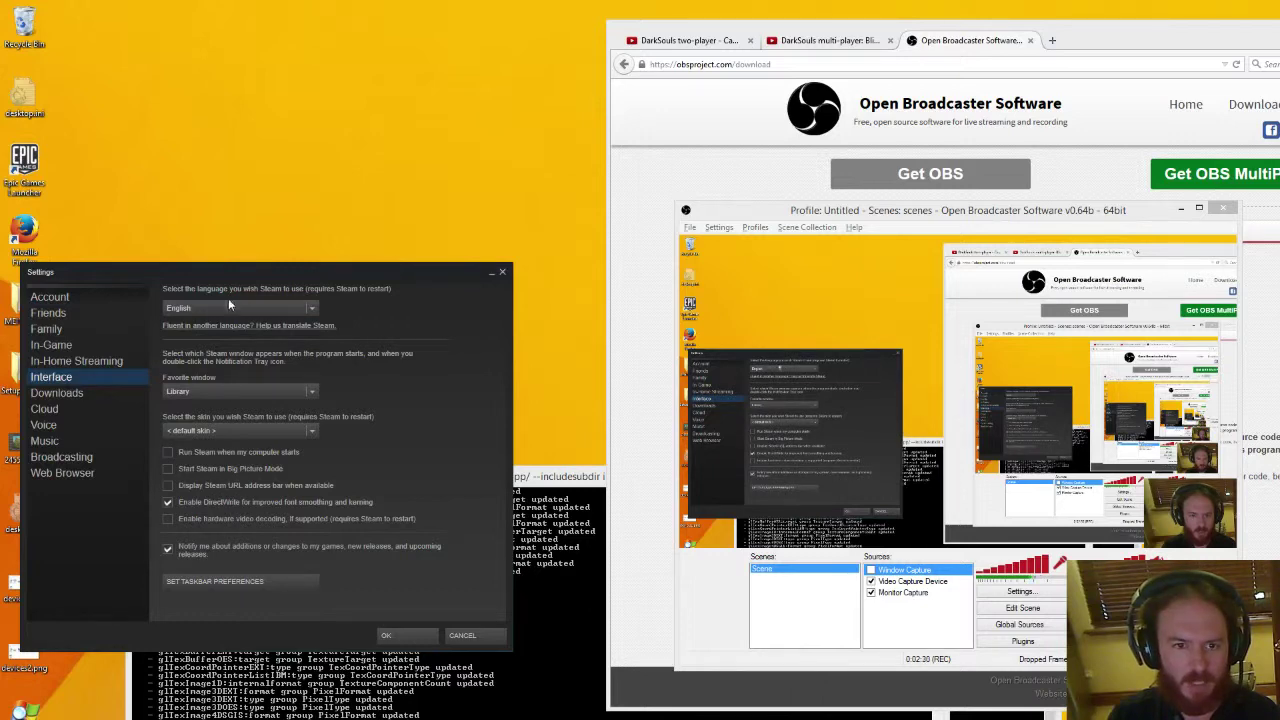
click(1052, 40)
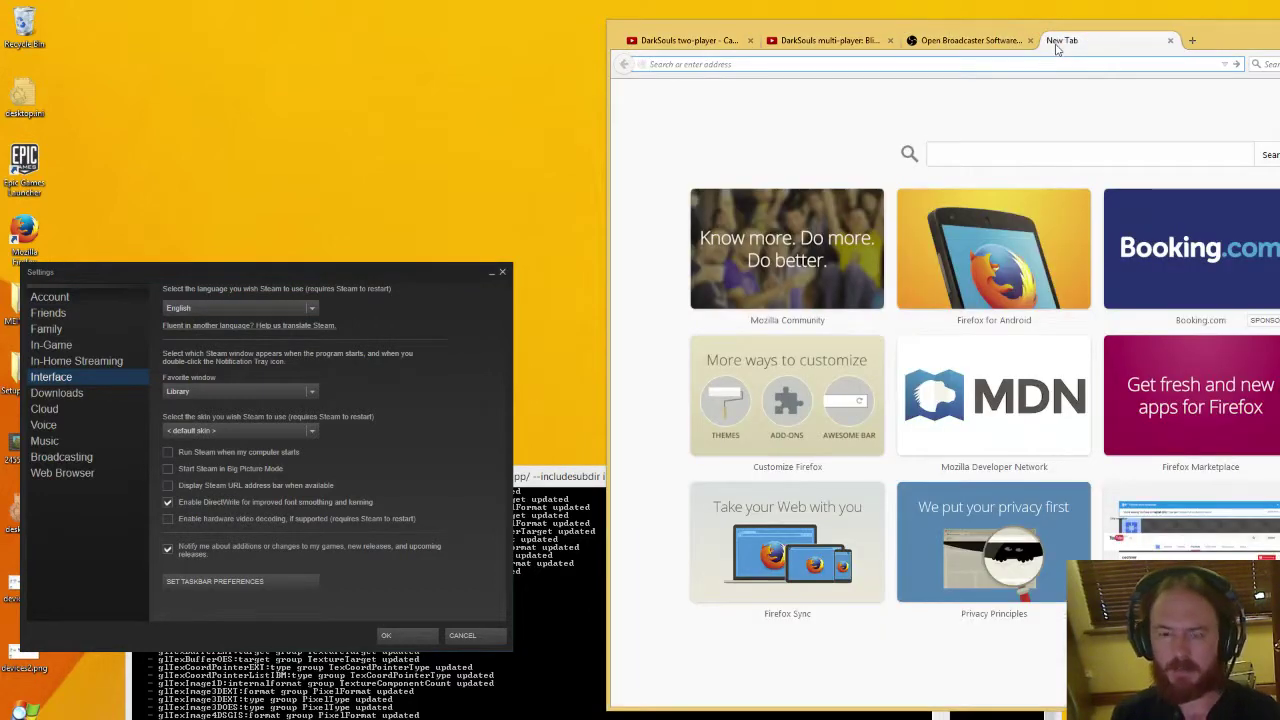
text(disable steam ov)
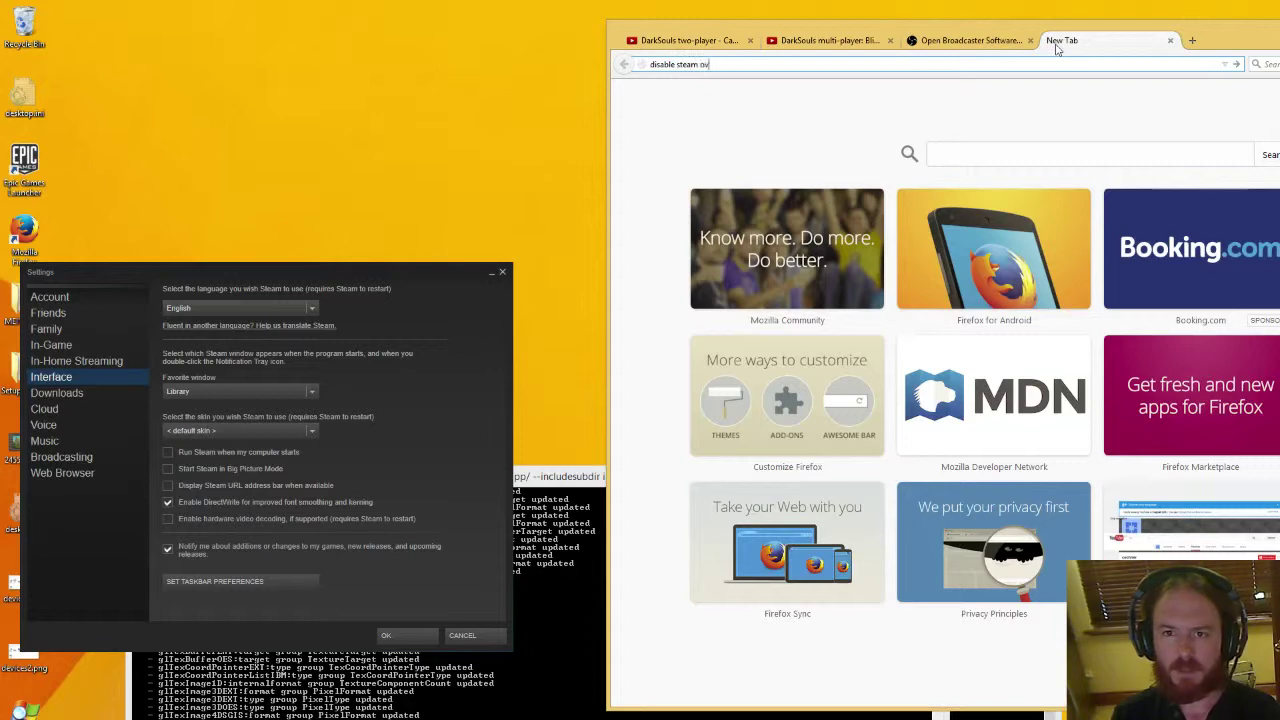
text(erlay)
key(Return)
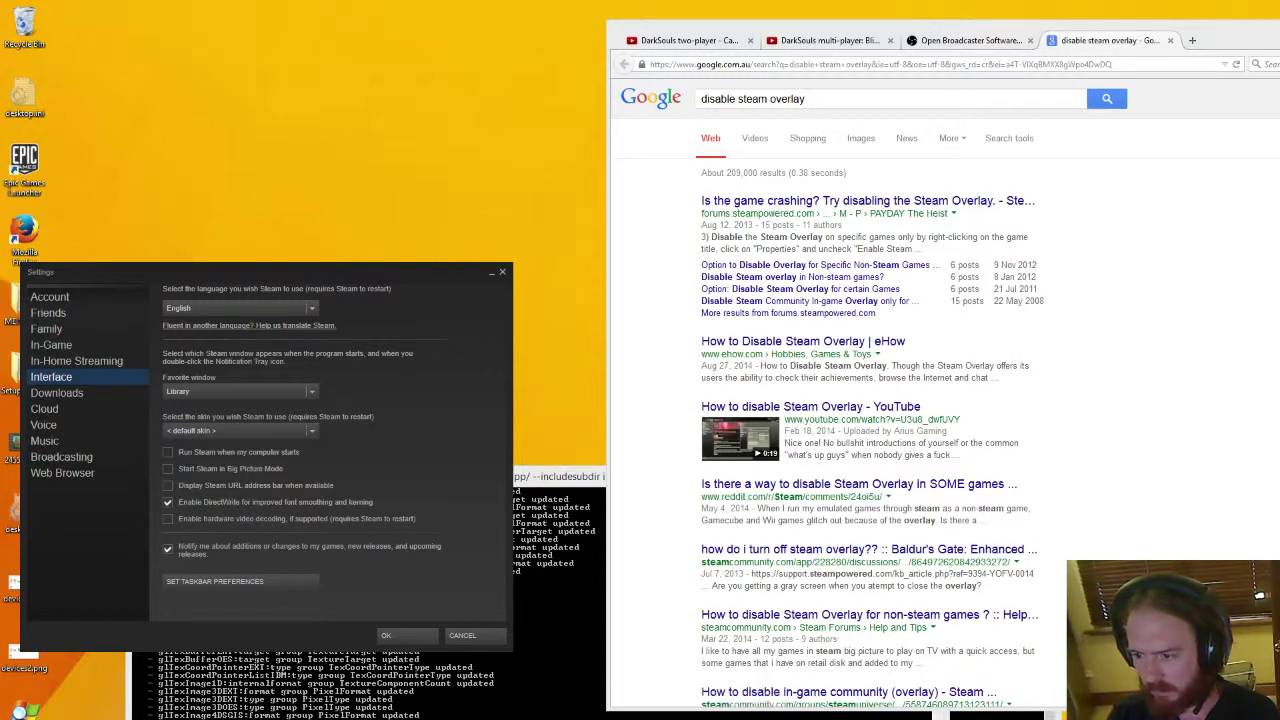
Switch to the Steam library, check the overlay option in the Dark Souls: Prepare to Die Edition properties, and close them
key(alt+Tab)
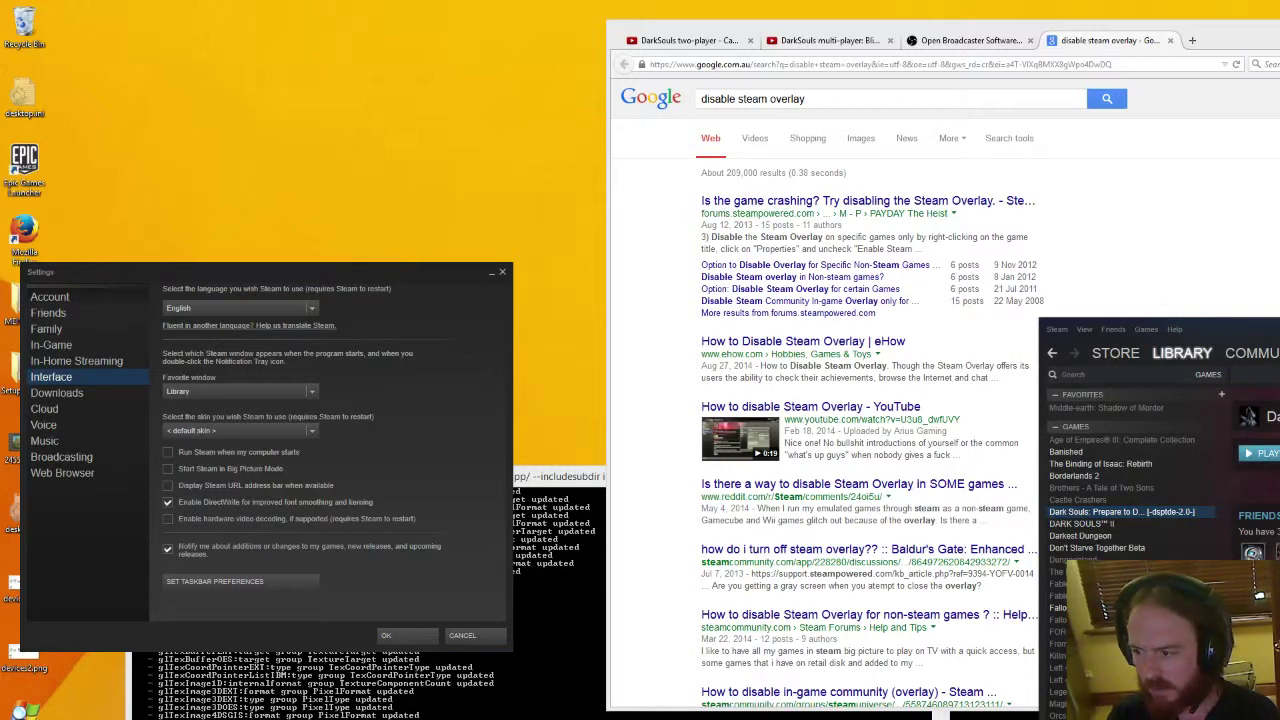
right_click(1157, 510)
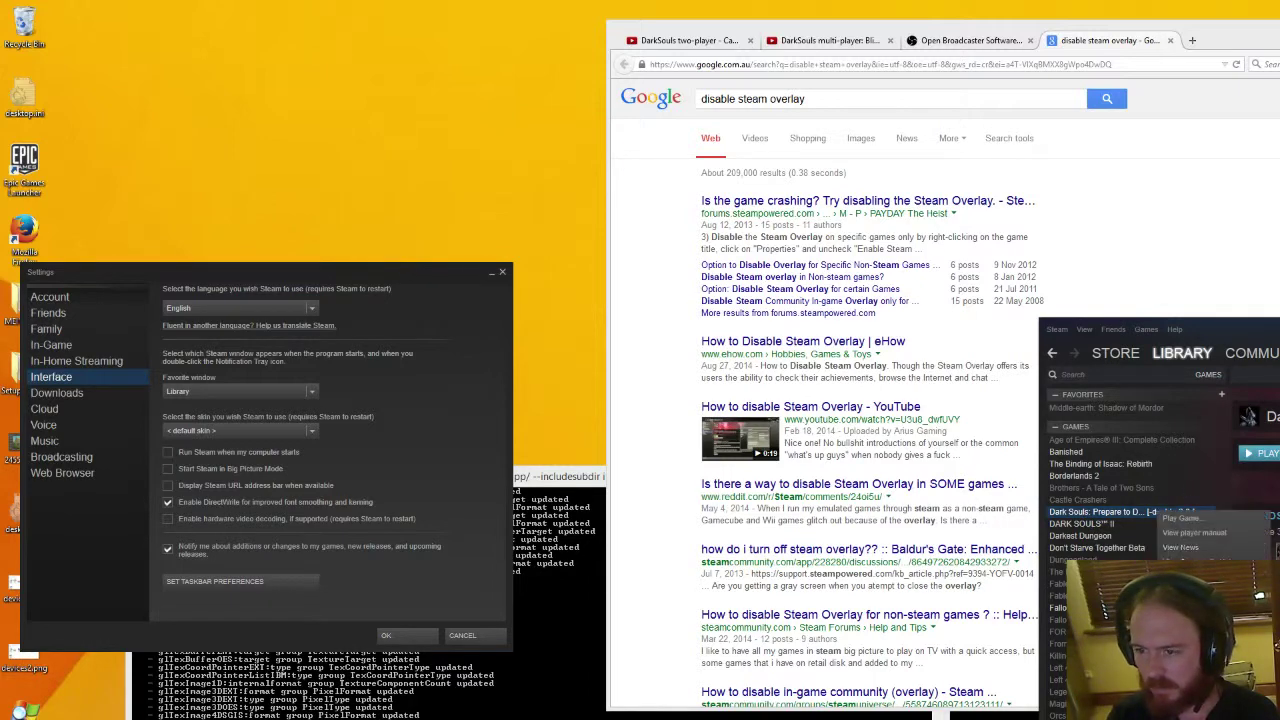
click(1180, 640)
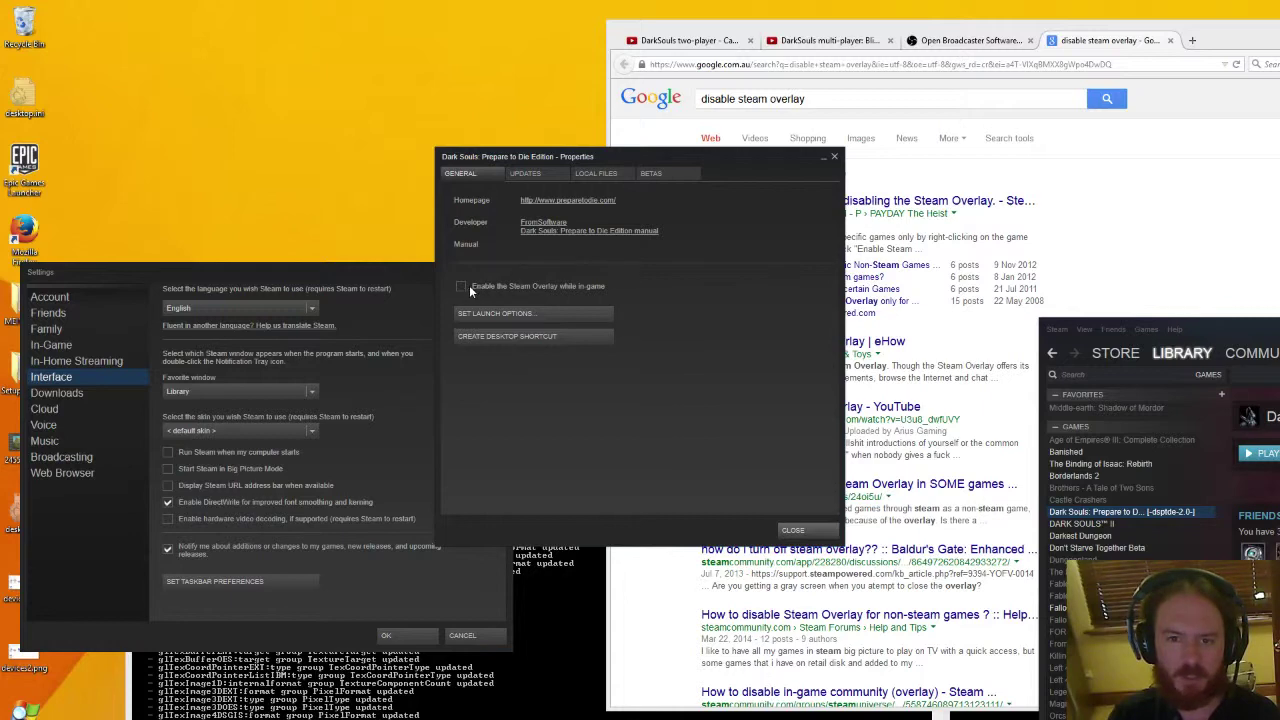
click(834, 156)
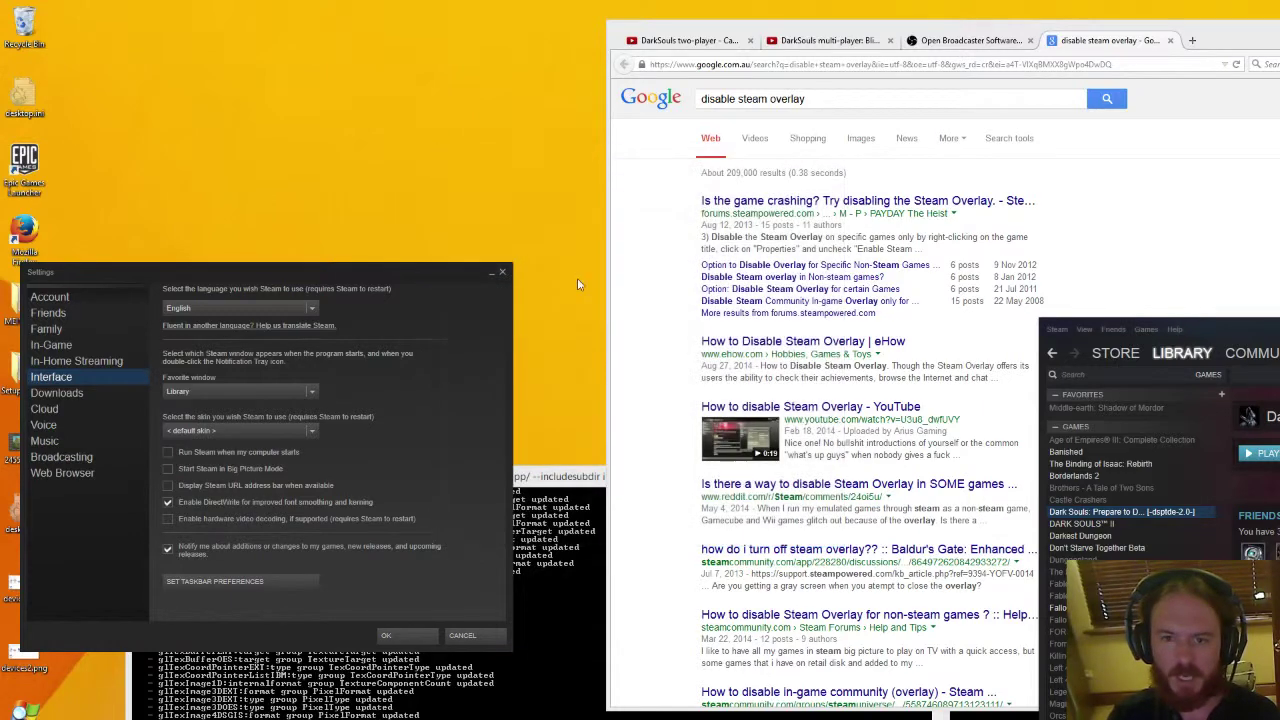
Close the Steam settings and library windows and the "disable steam overlay" search tab
click(502, 272)
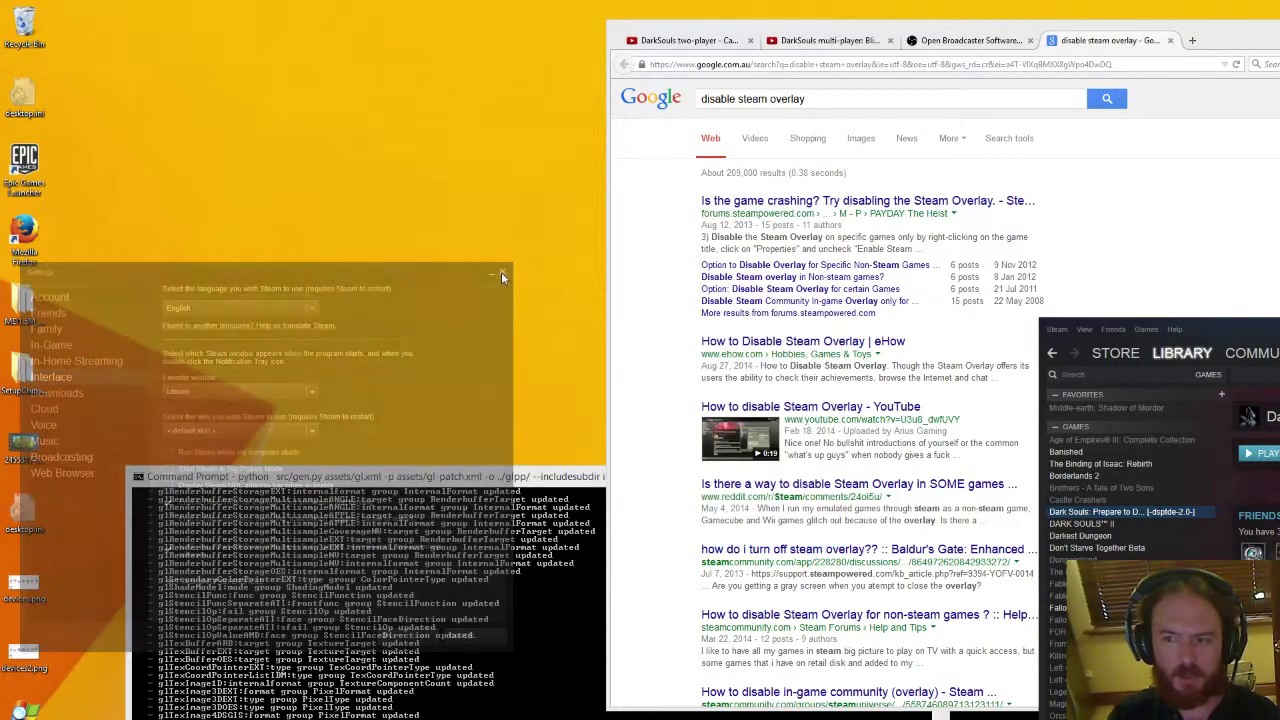
key(alt+F4)
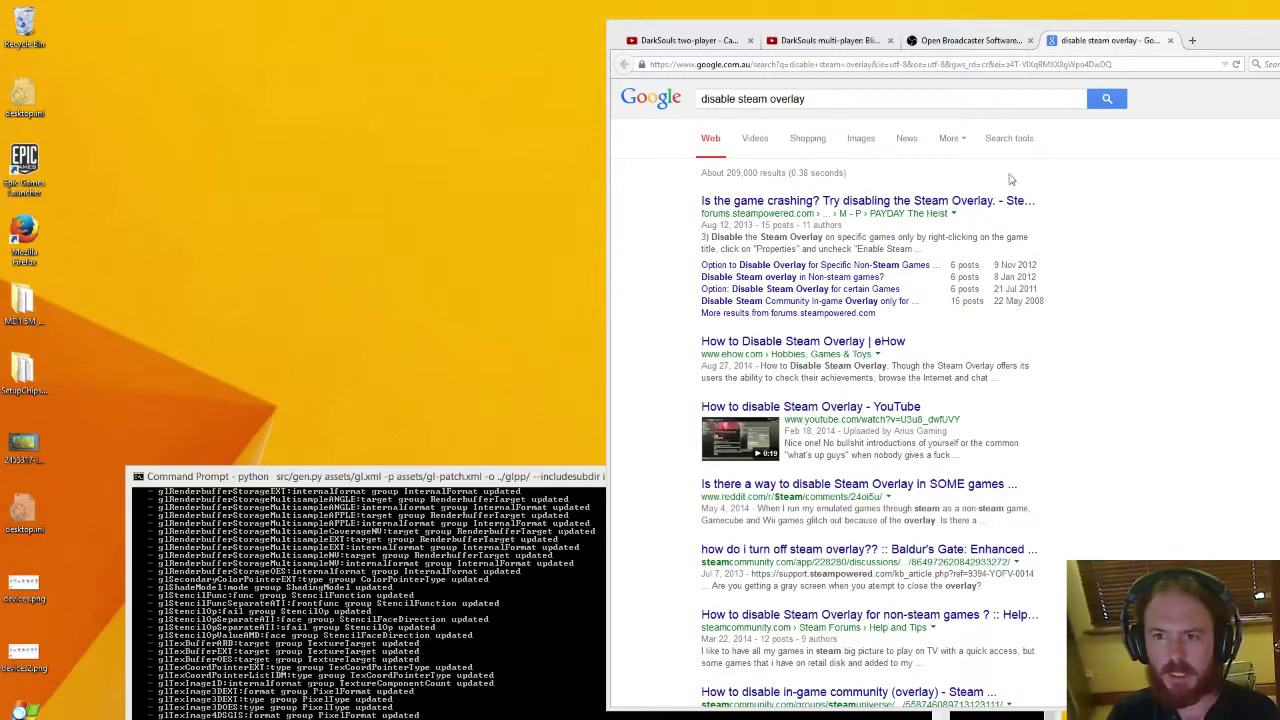
click(1169, 41)
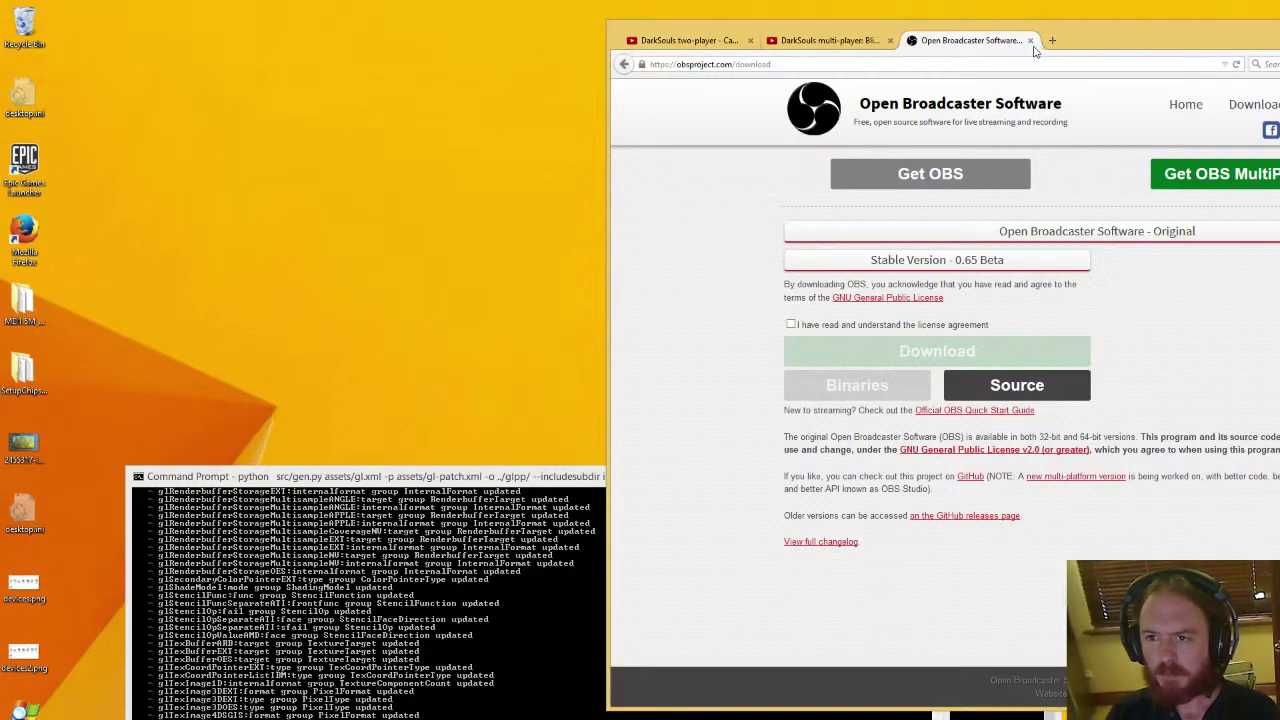
View the OBS window briefly and search the web for "twitch obs settings" in a new browser tab
key(alt+Tab)
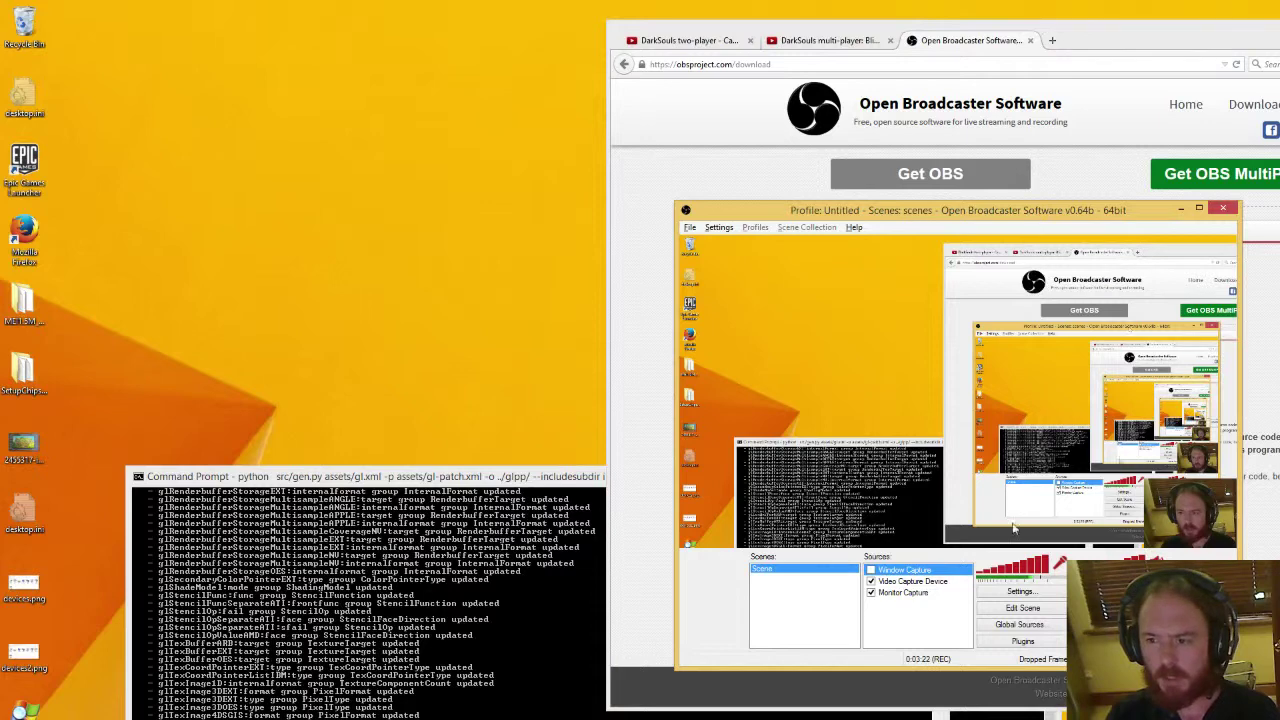
click(1052, 41)
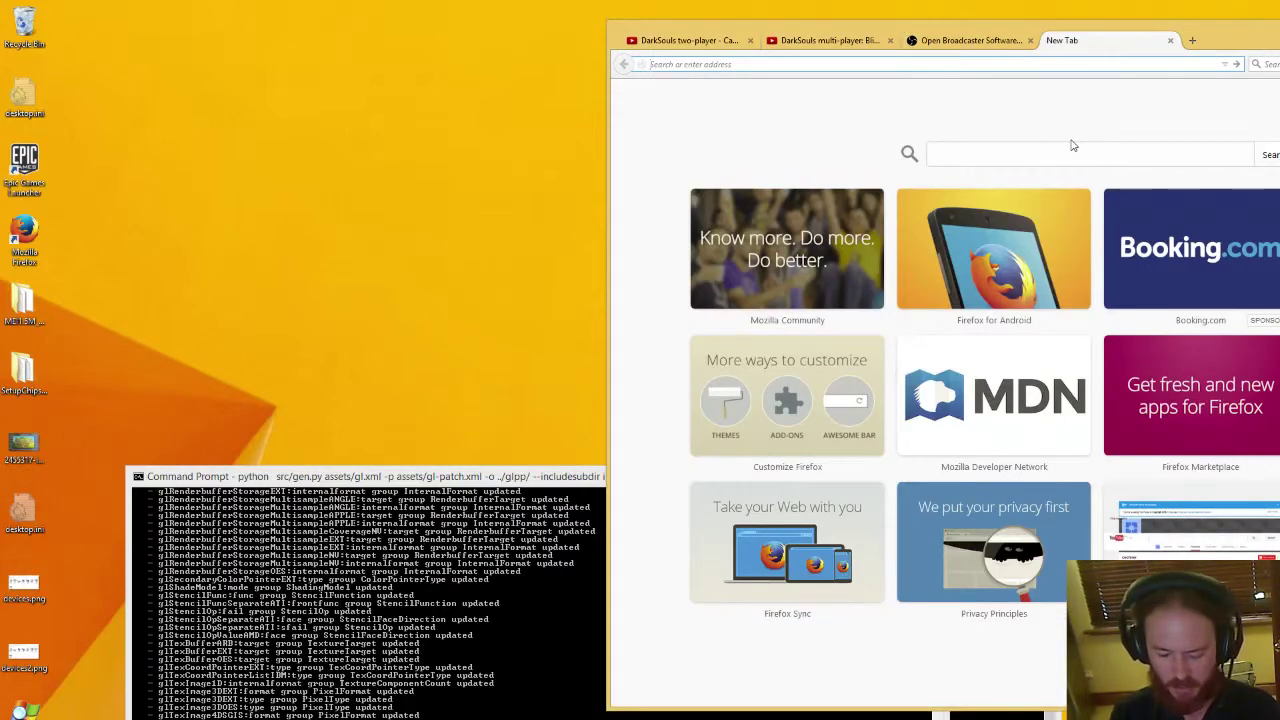
text(twi)
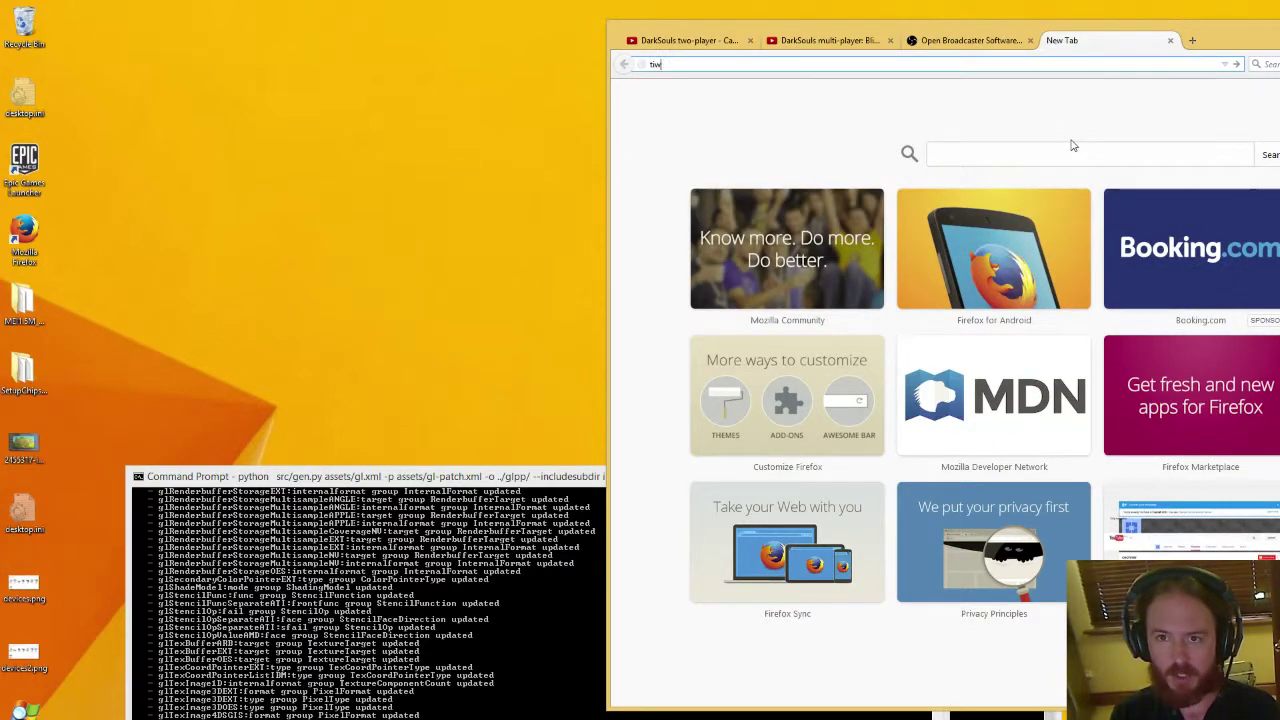
text(tch)
text(obse)
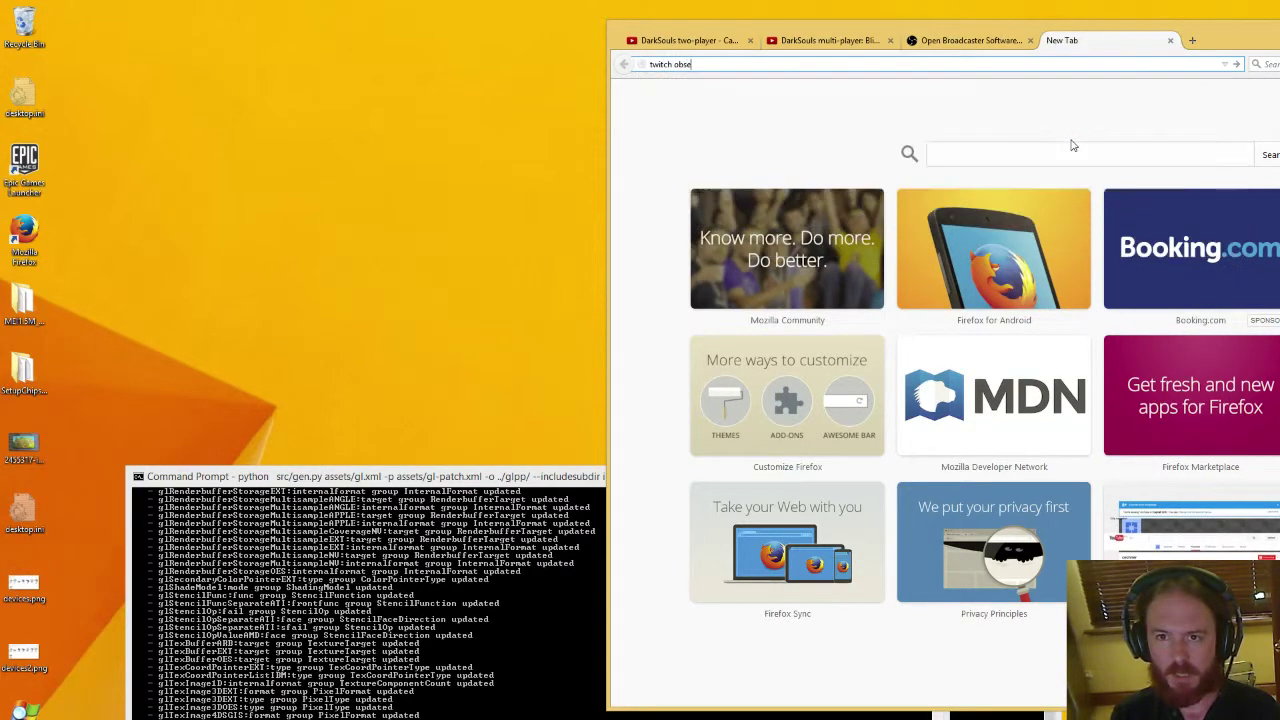
key(BackSpace)
text( settings)
key(Return)
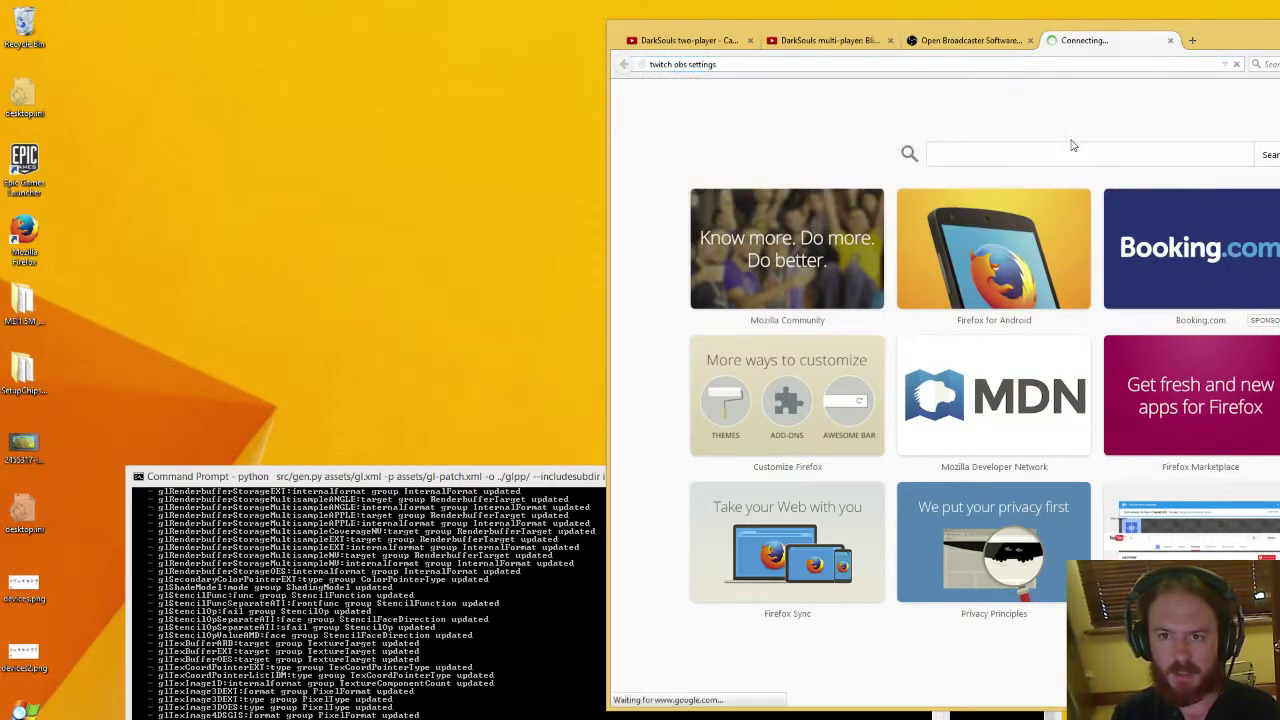
Open Twitch's Open Broadcaster Software support article from the search results and read through its recommended settings and source instructions
click(858, 204)
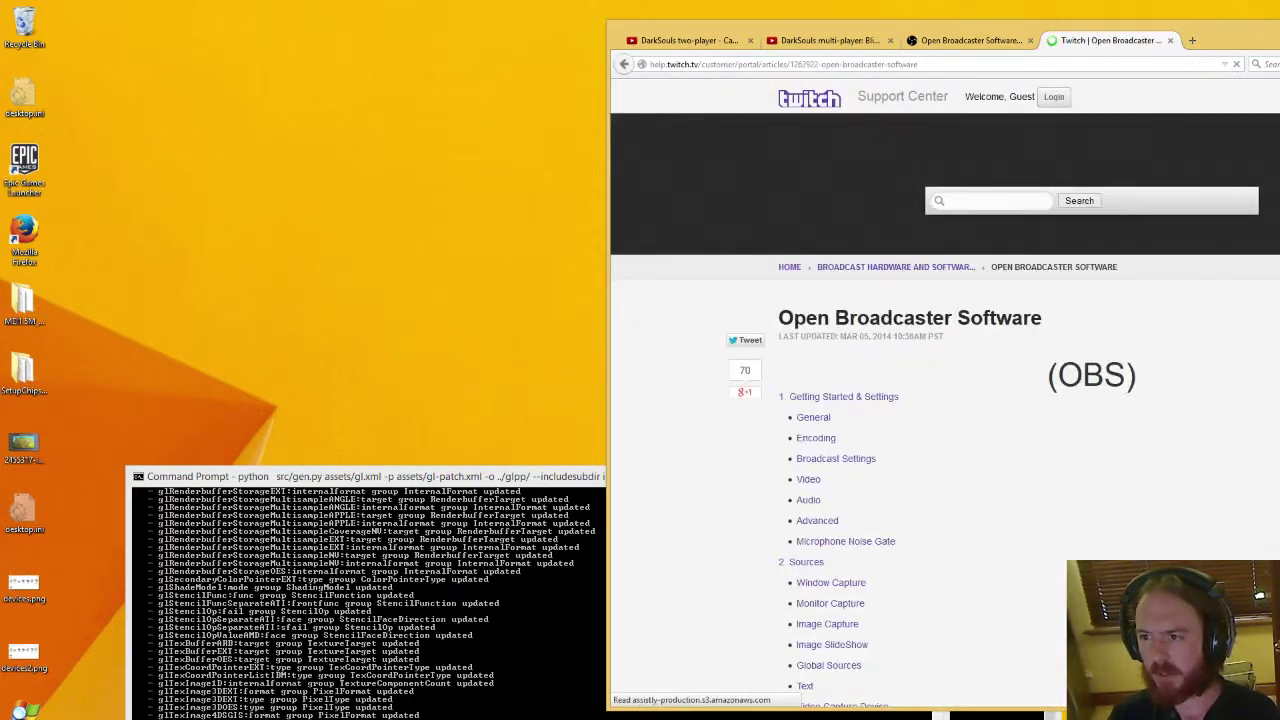
scroll(945, 400, down, 6)
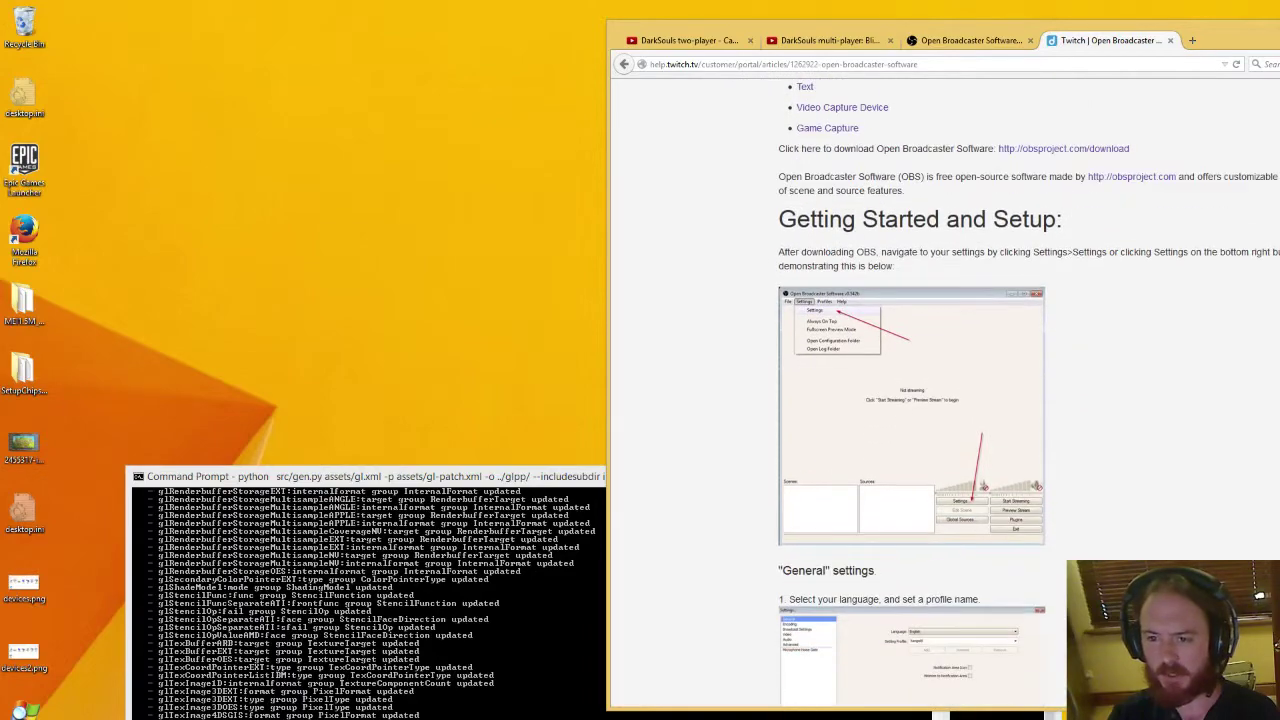
scroll(1029, 400, down, 10)
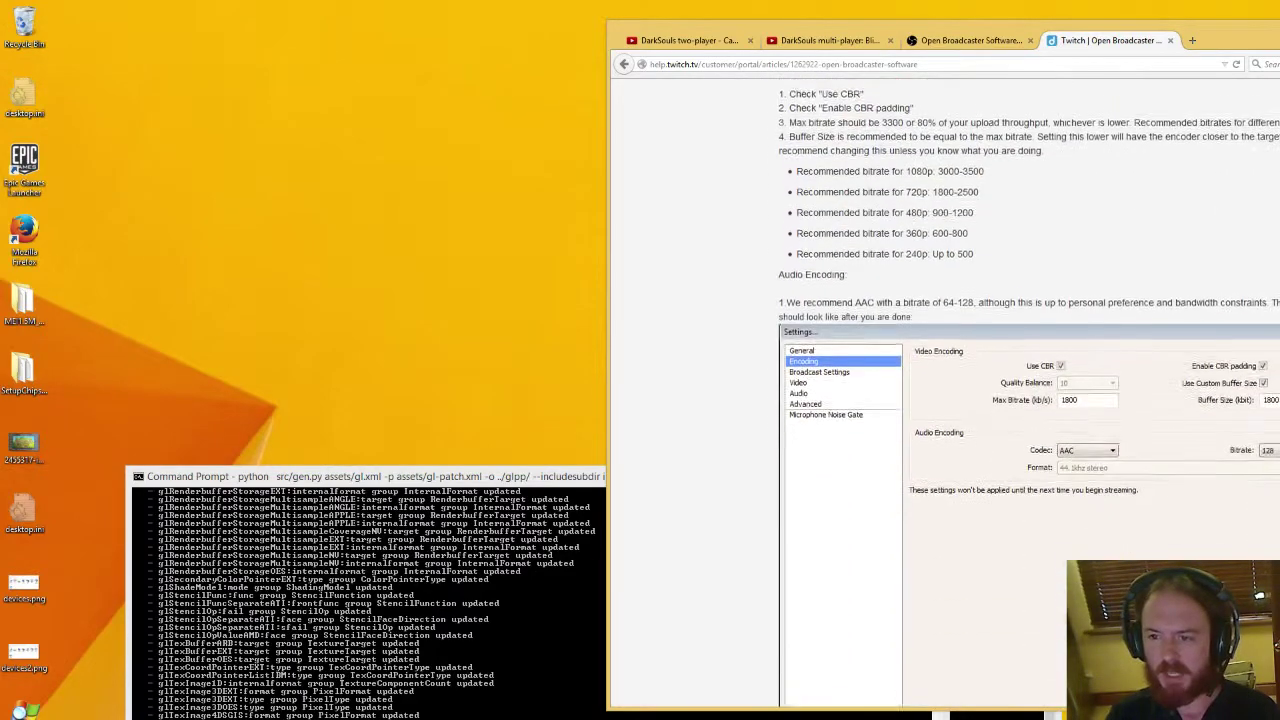
scroll(1029, 400, down, 11)
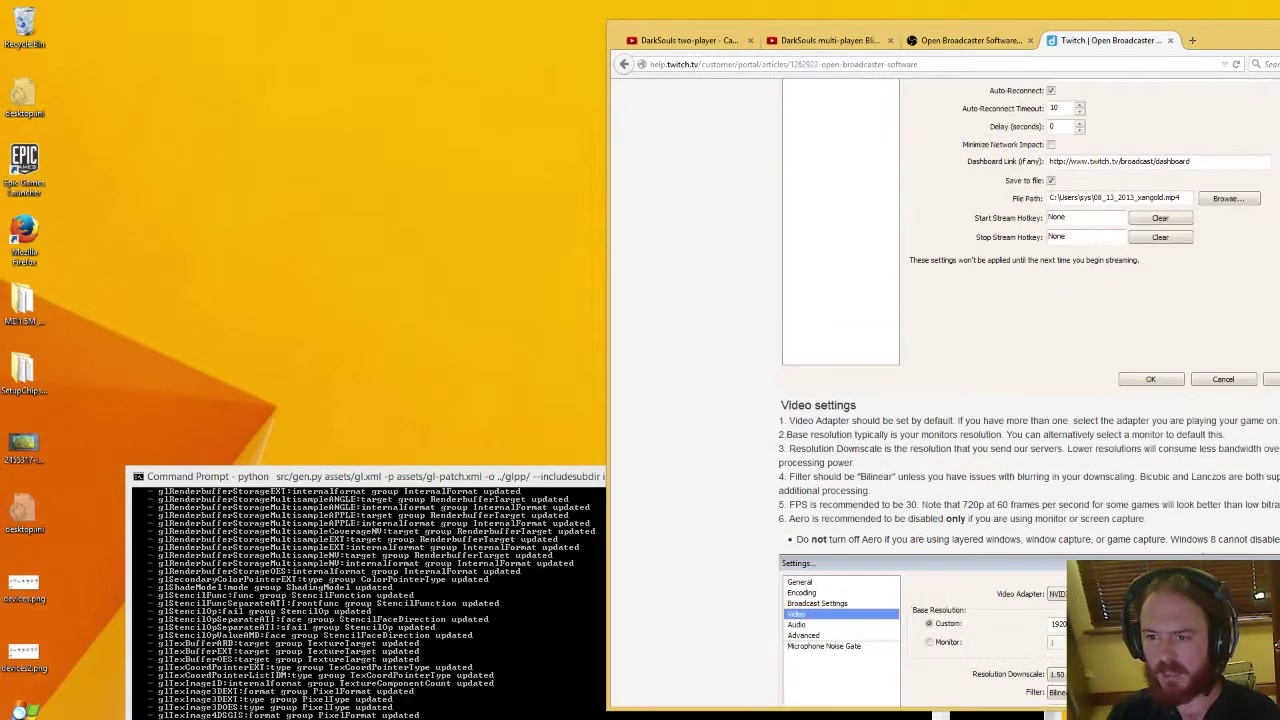
scroll(1029, 400, down, 7)
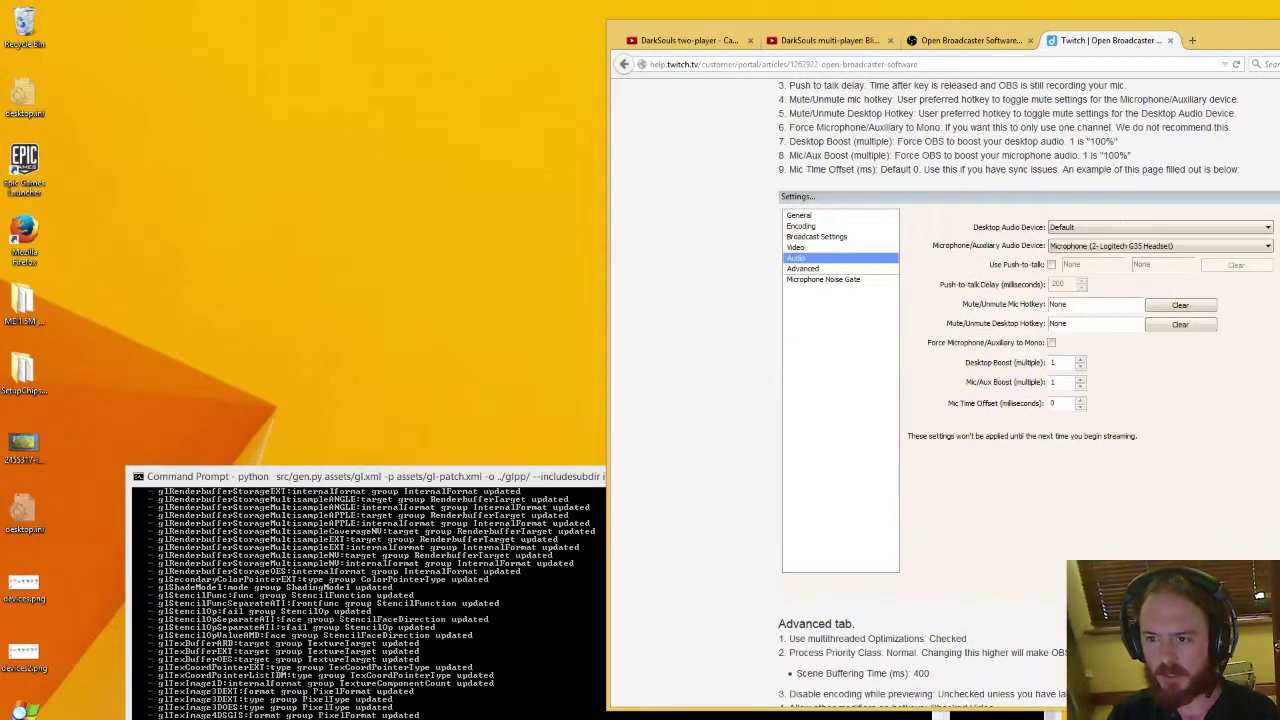
scroll(1029, 400, down, 9)
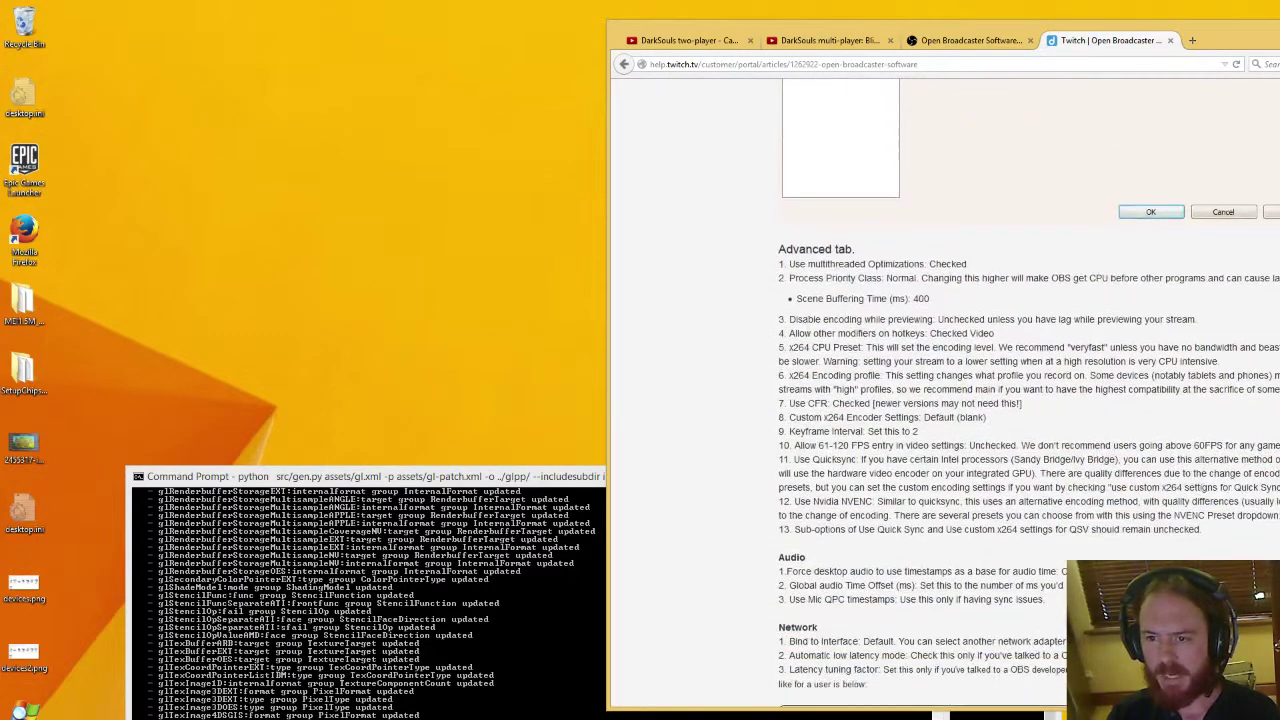
scroll(1029, 400, down, 10)
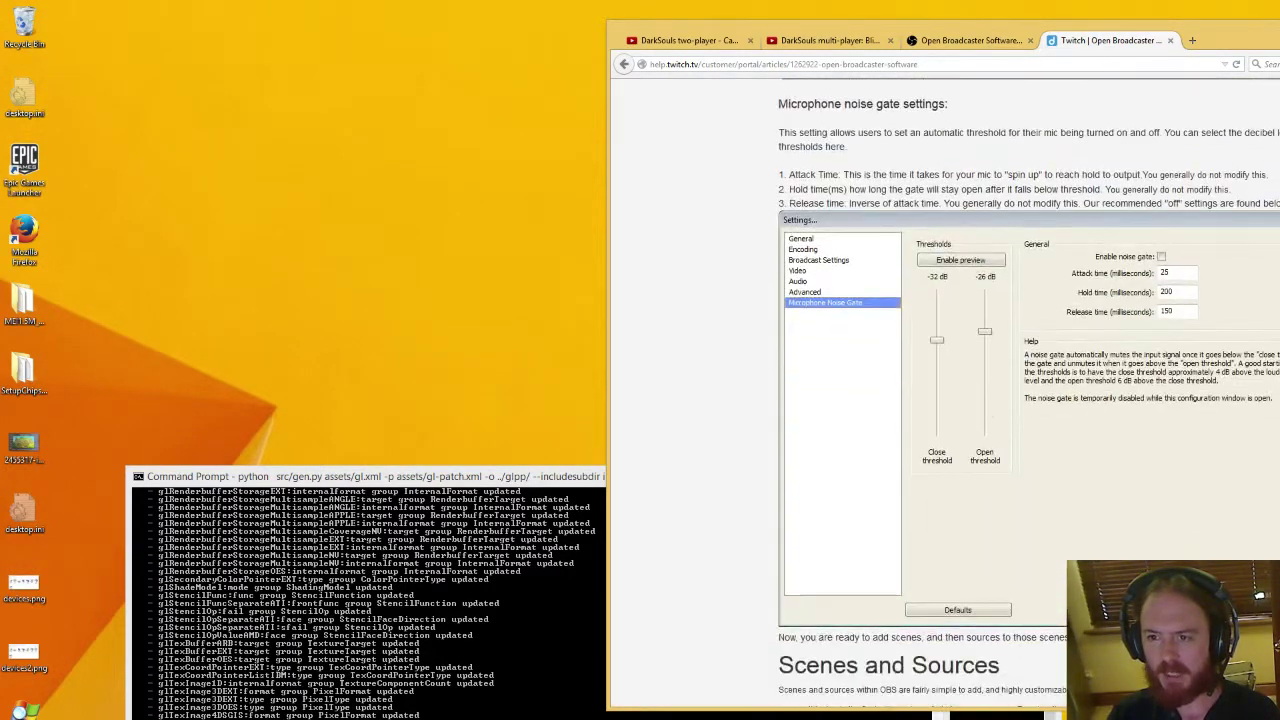
scroll(1029, 400, down, 12)
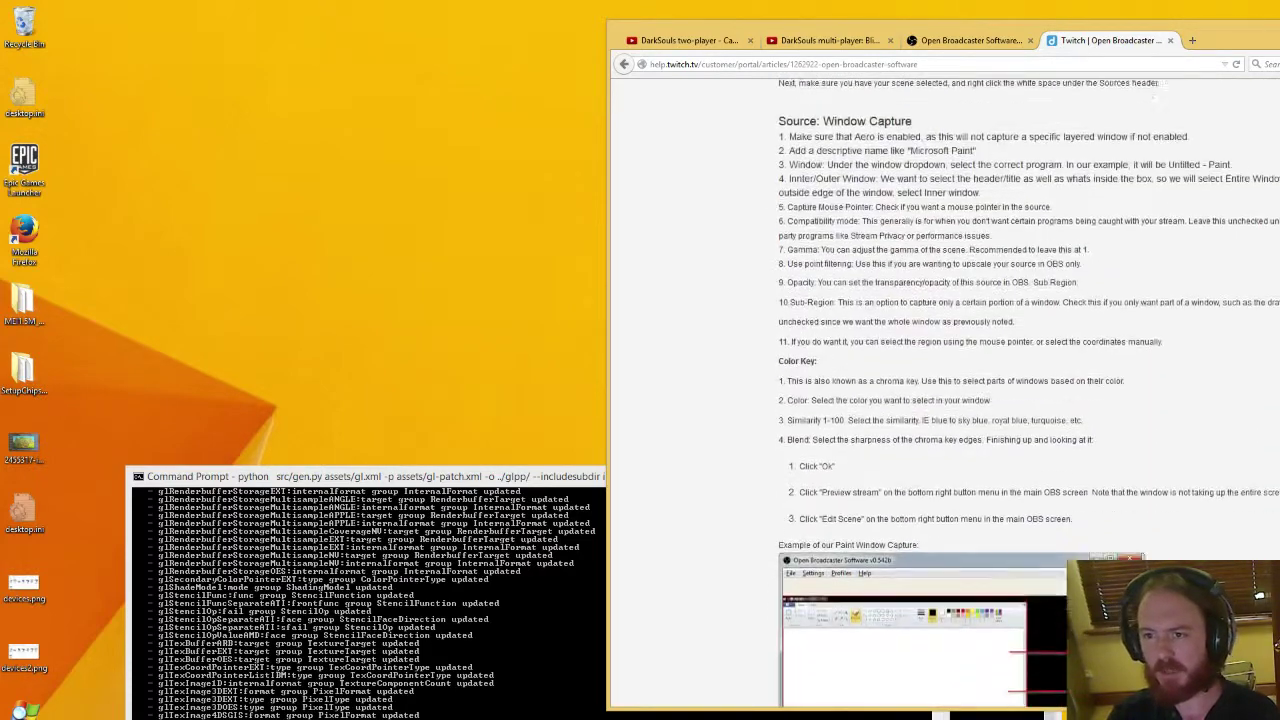
scroll(1029, 400, down, 10)
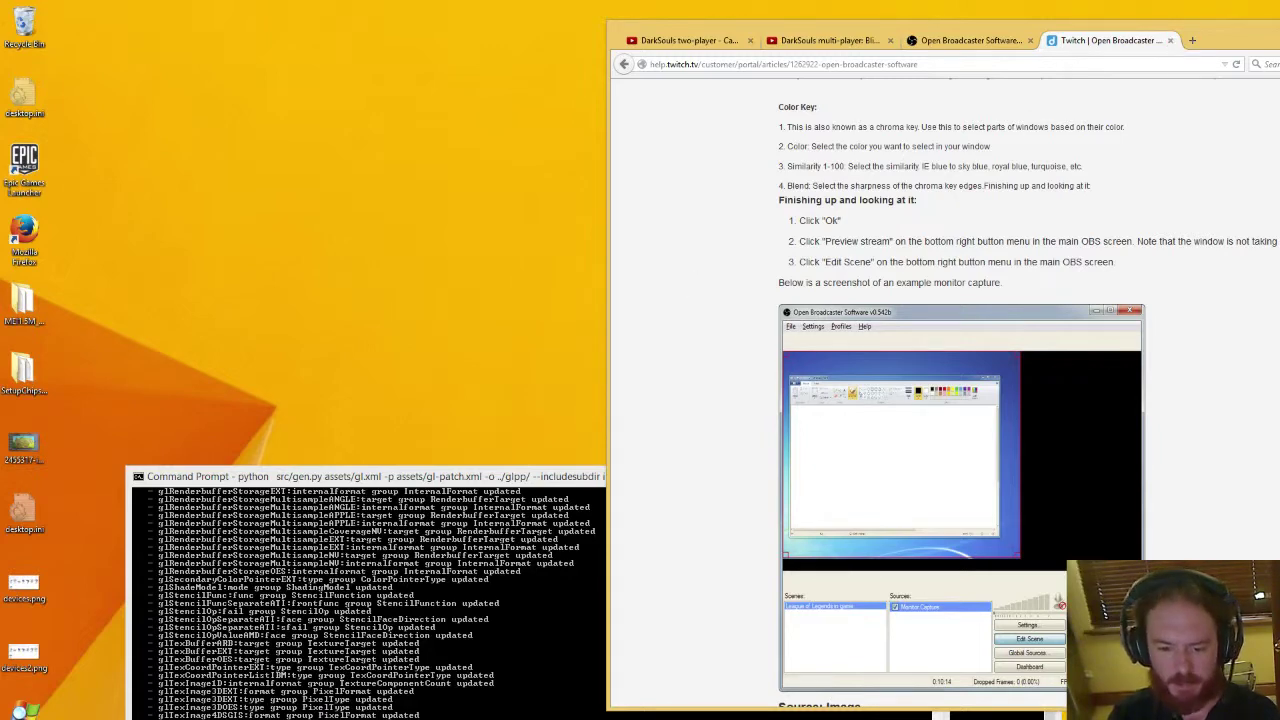
Switch to OBS, open its settings, and view the Encoding, Broadcast Settings and Video pages
key(alt+Tab)
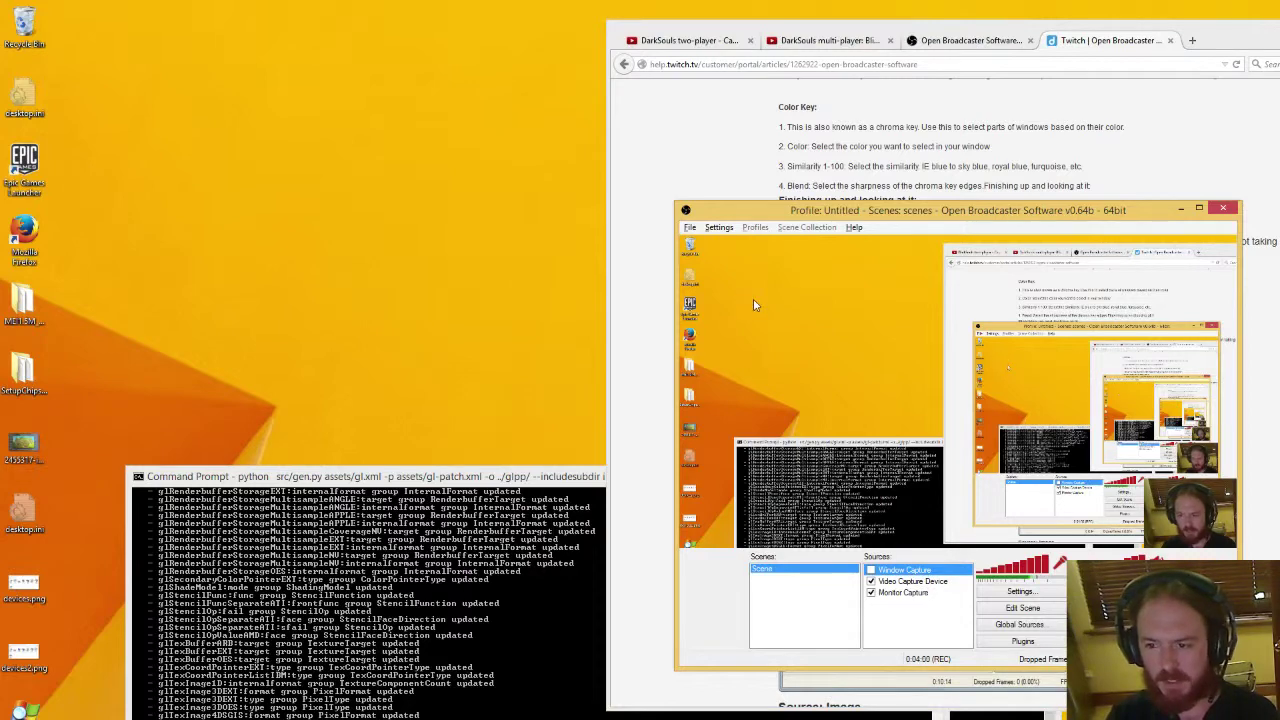
click(719, 227)
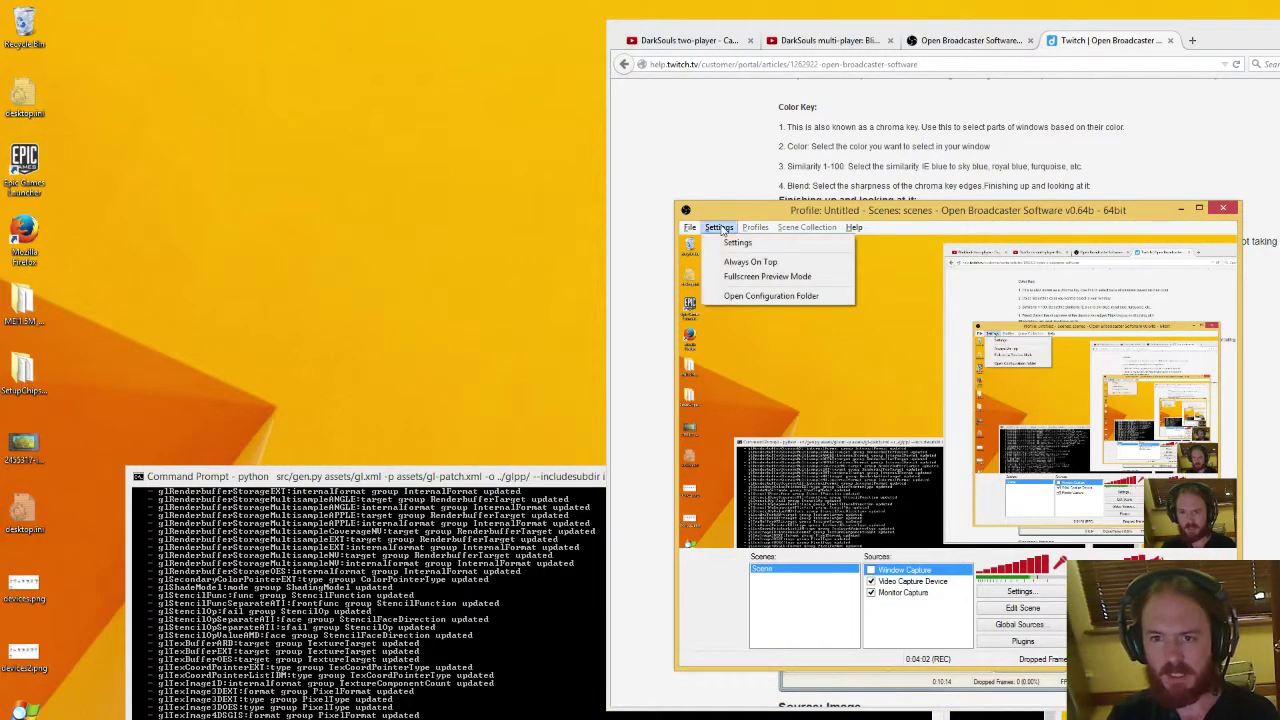
click(737, 242)
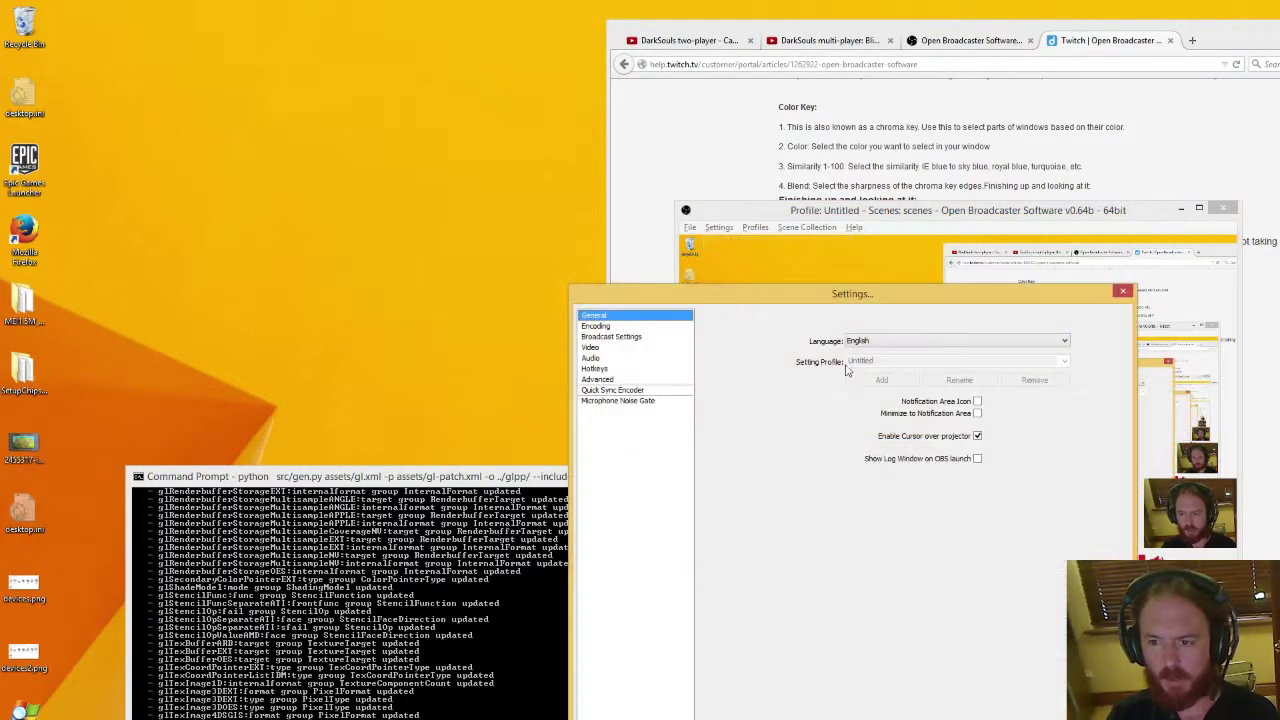
click(598, 326)
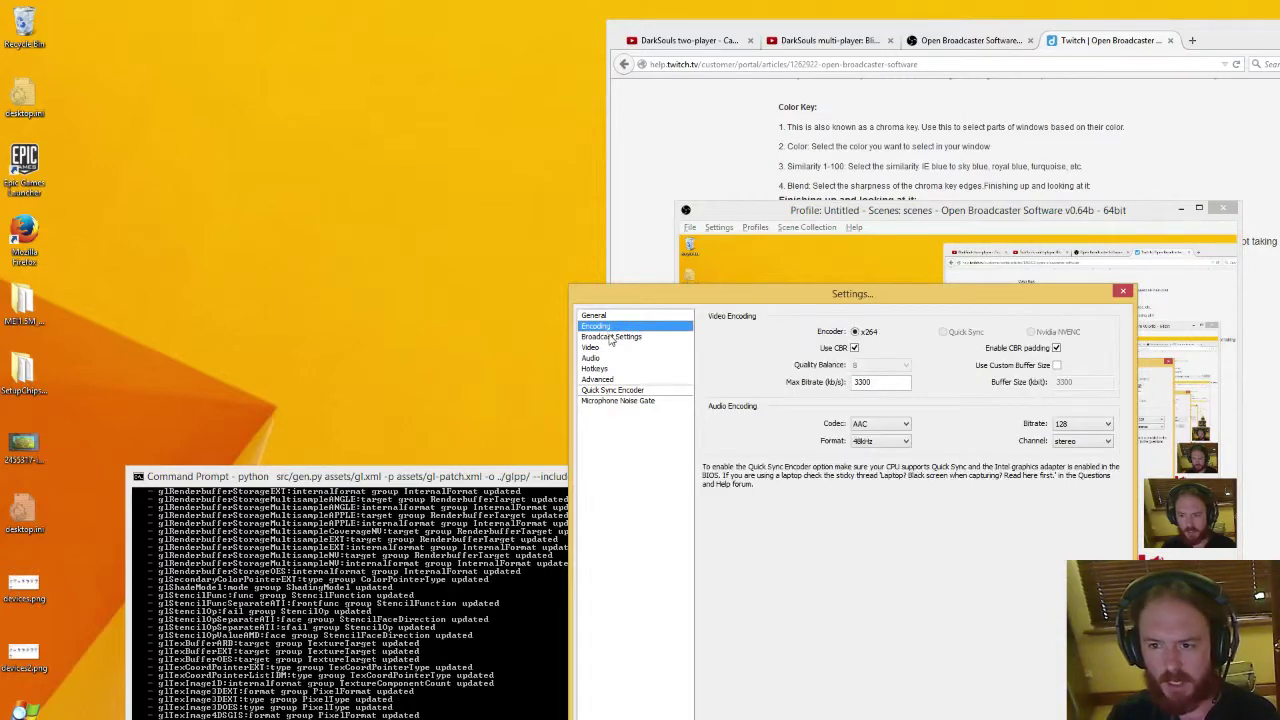
click(611, 338)
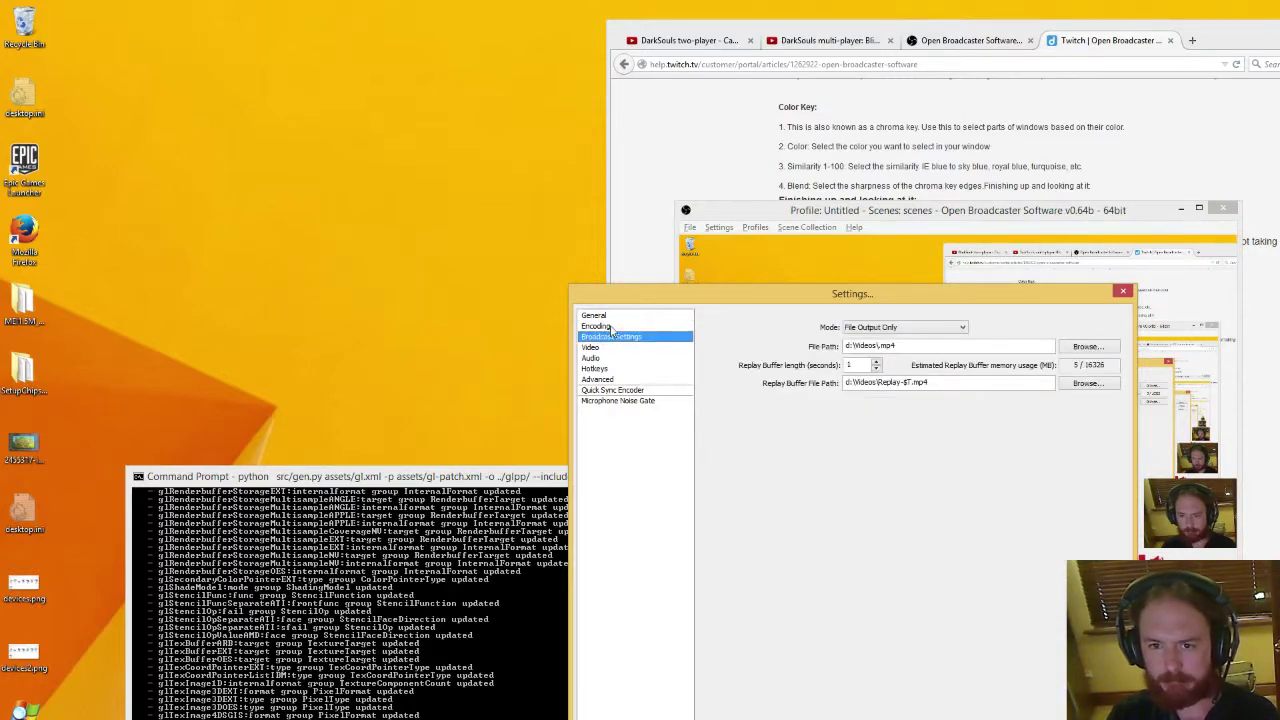
click(609, 327)
click(598, 348)
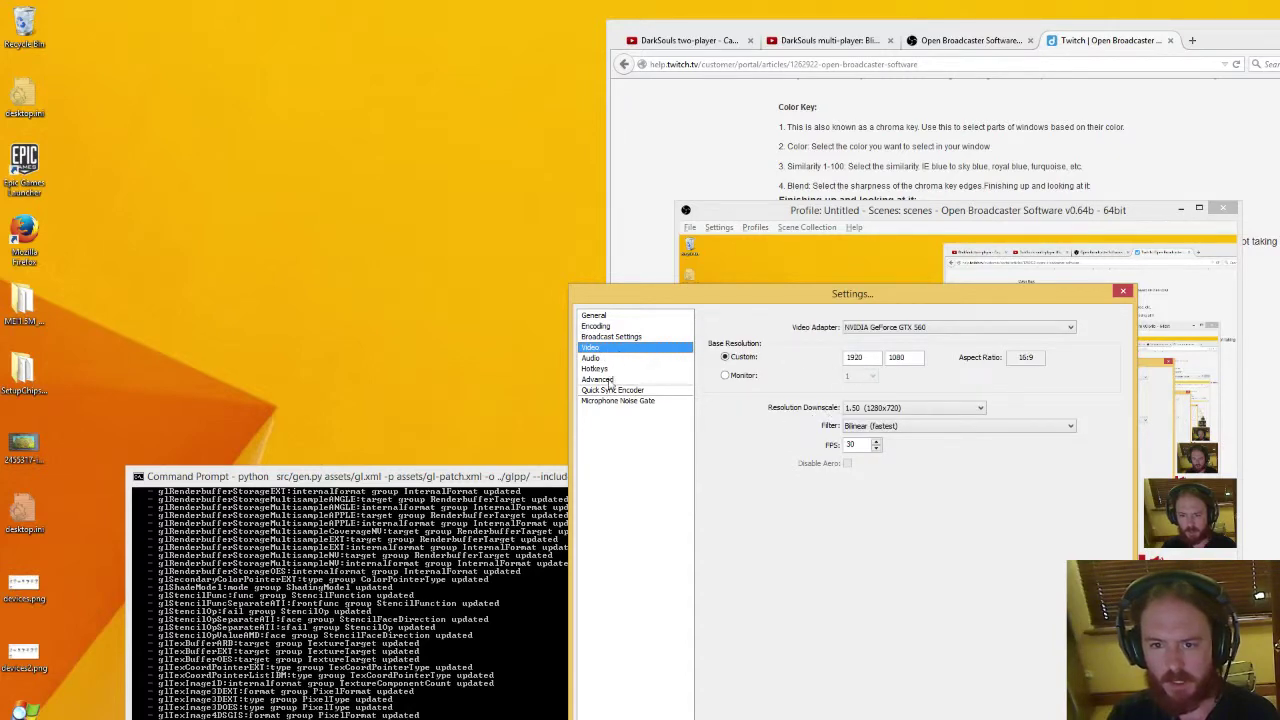
View the Advanced settings and highlight the custom x264 encoder settings string to point it out
click(603, 380)
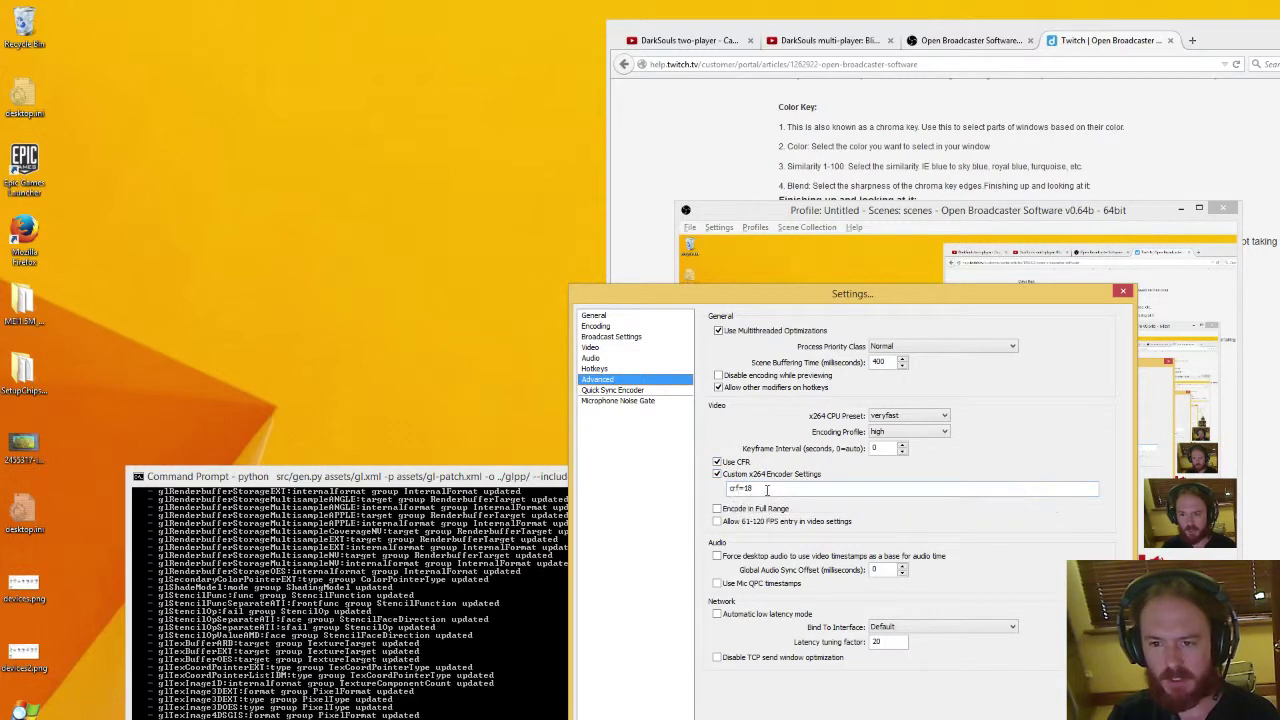
drag(752, 488, 701, 487)
click(760, 488)
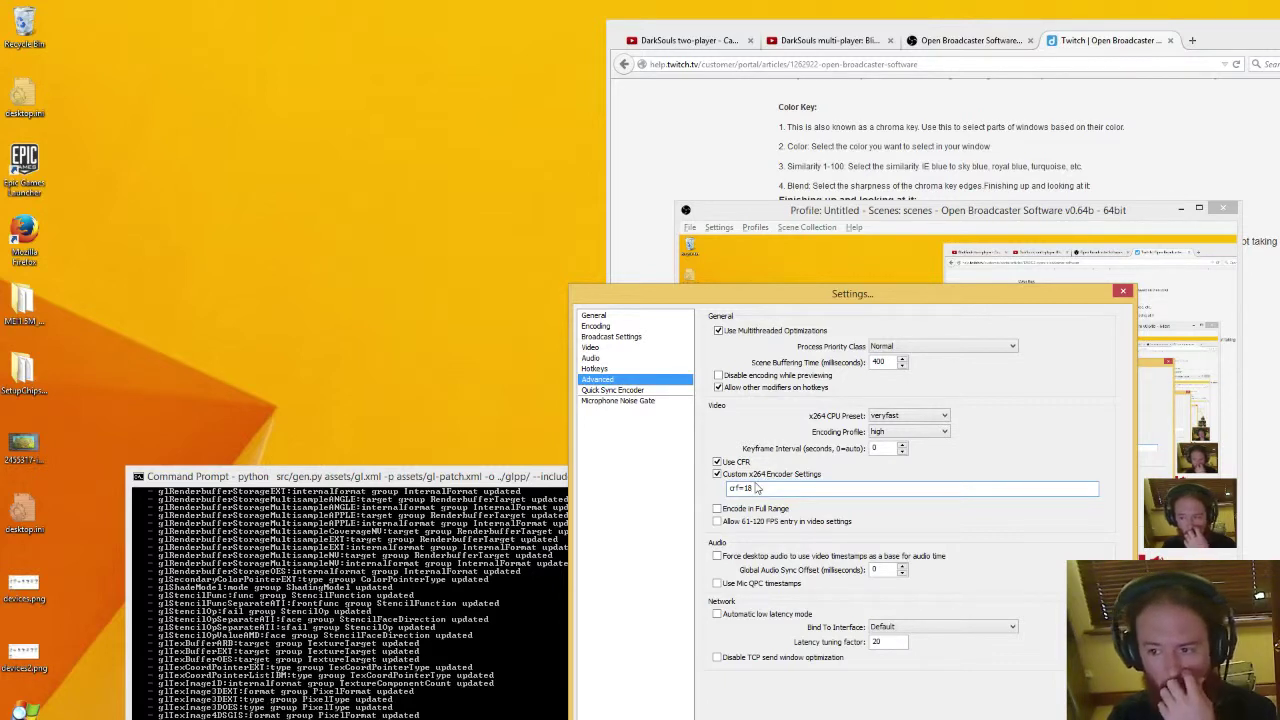
double_click(768, 488)
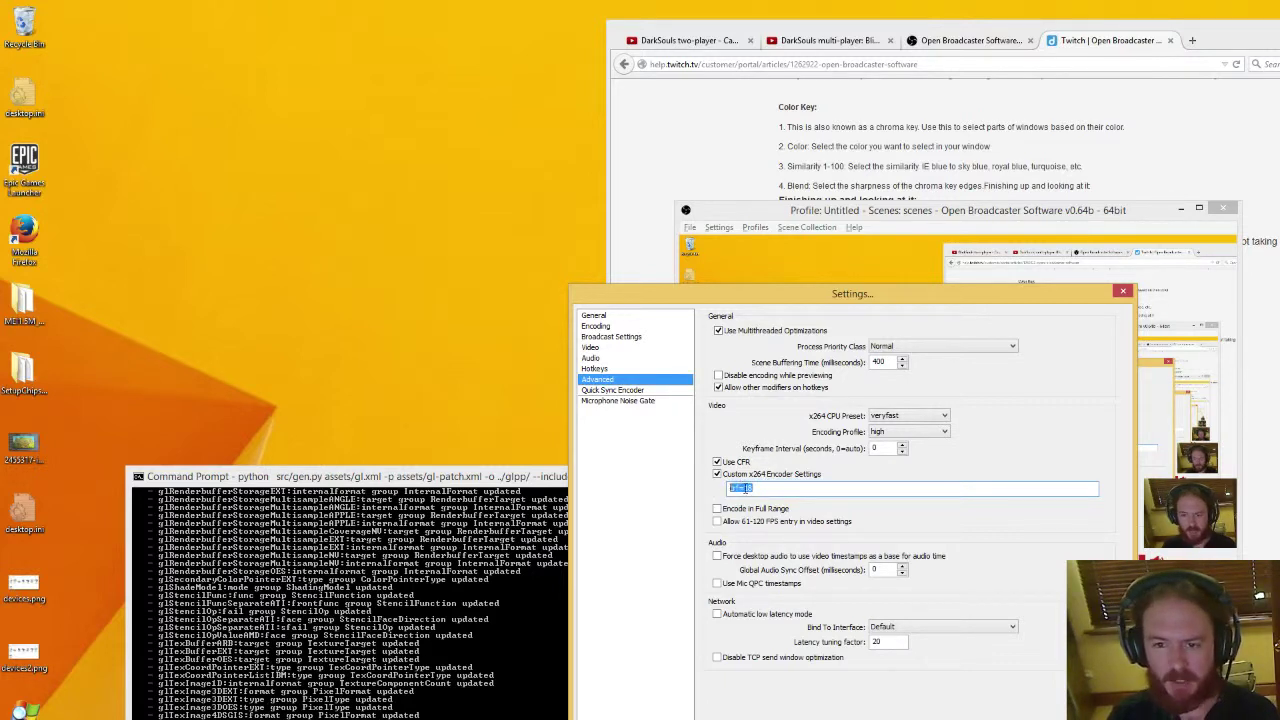
click(769, 488)
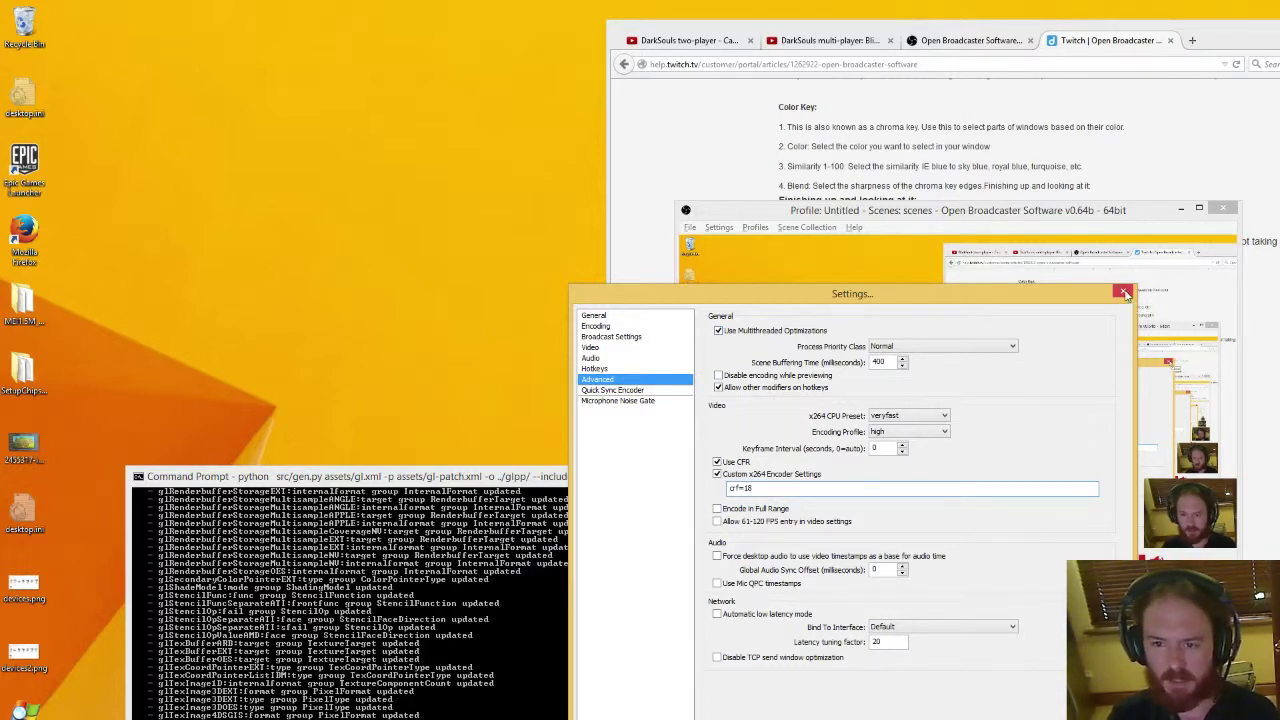
drag(768, 489, 720, 500)
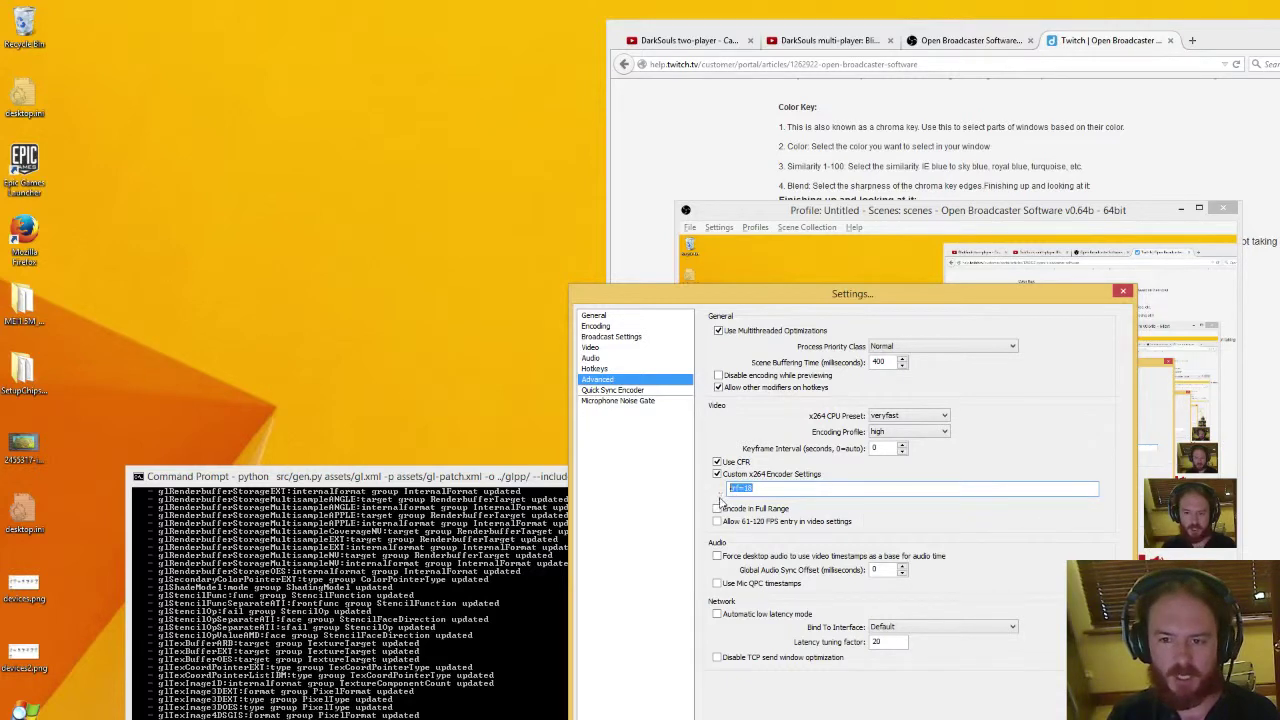
click(772, 490)
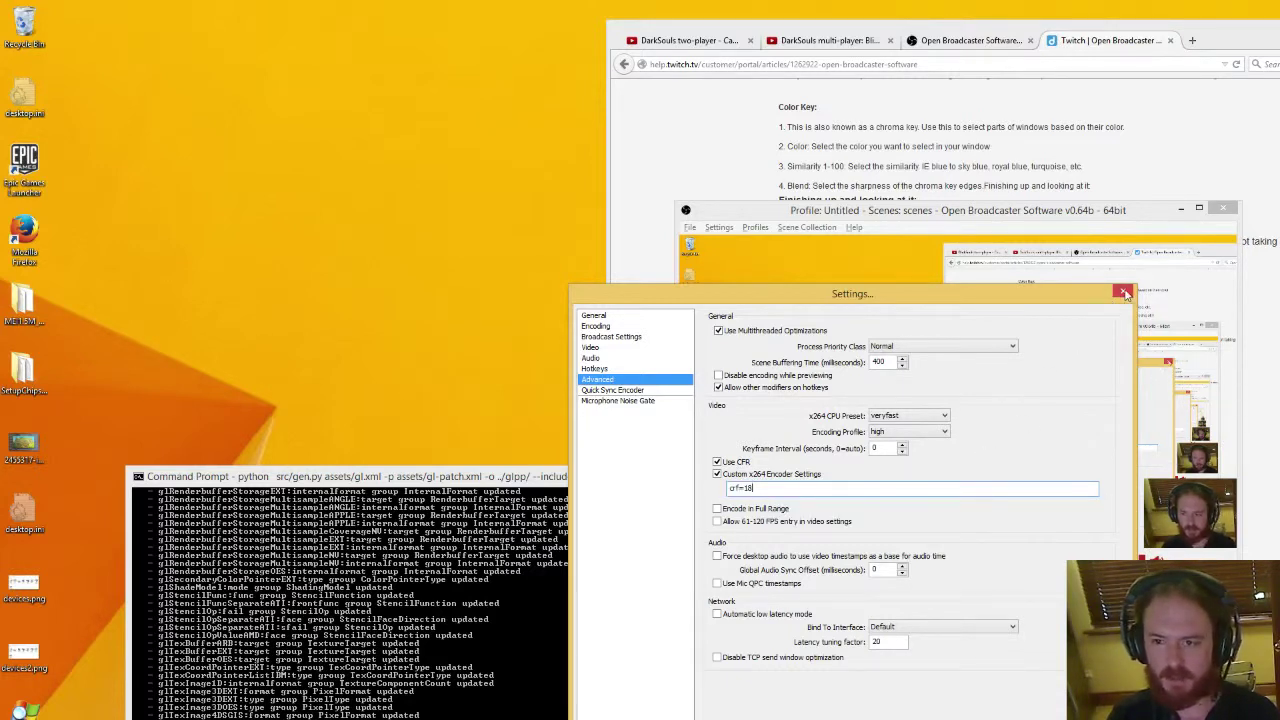
Review the Encoding settings, checking the CBR option, the maximum bitrate and the audio codec
click(598, 316)
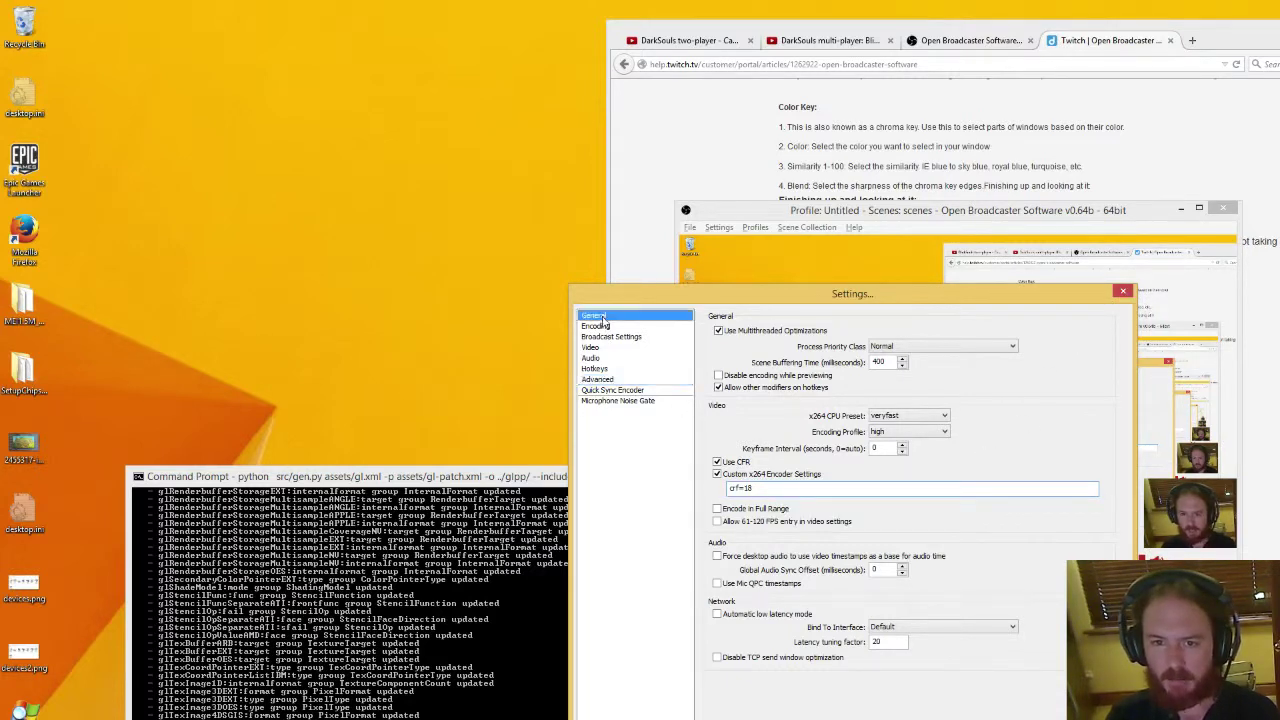
click(604, 327)
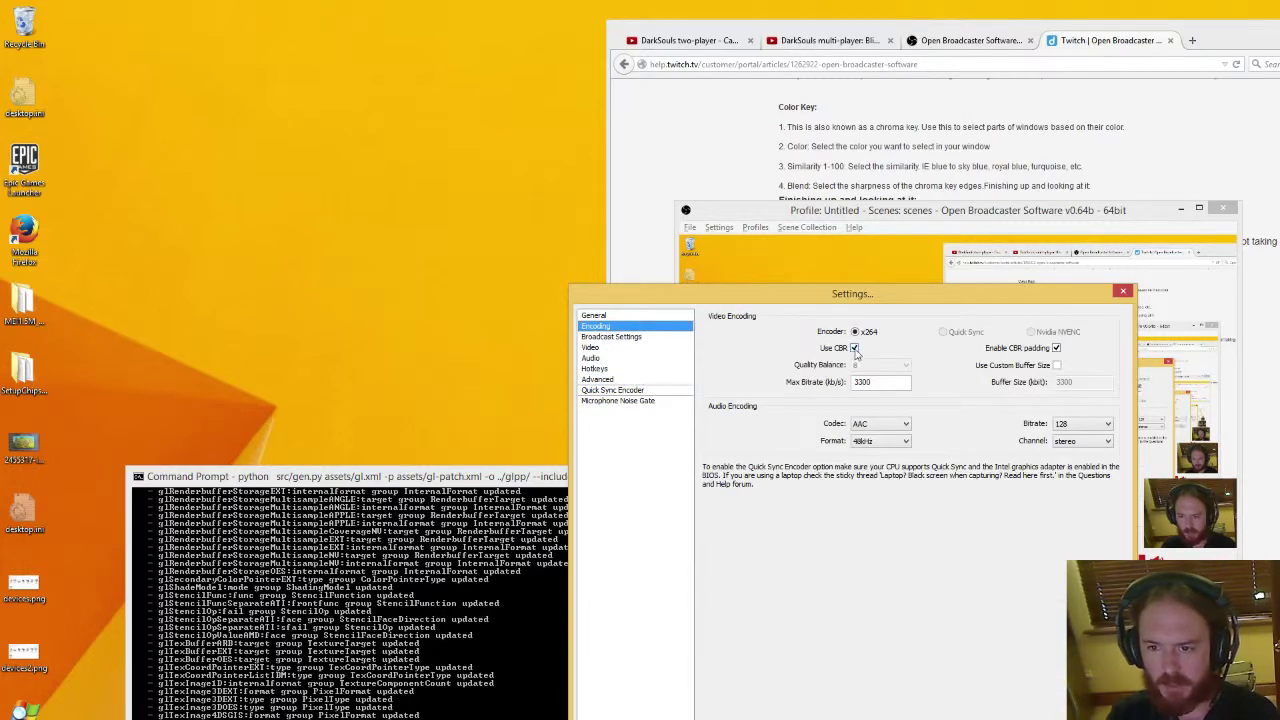
mouse_move(833, 395)
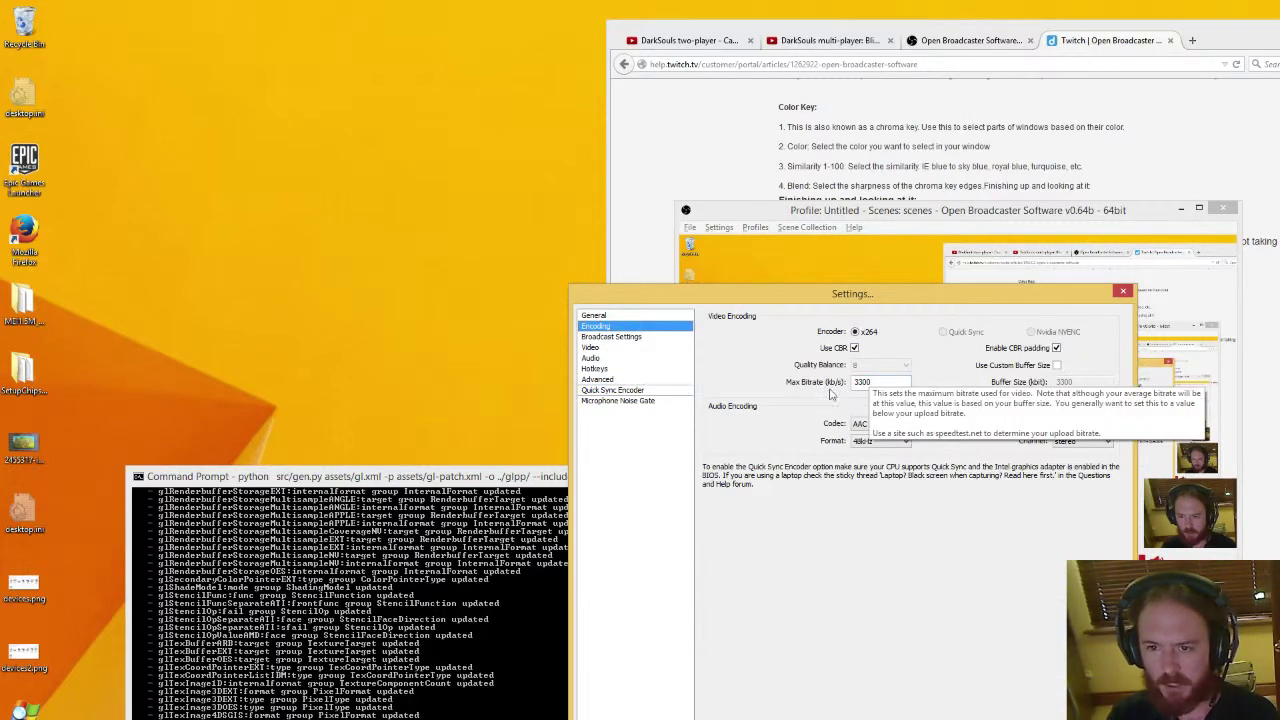
click(872, 385)
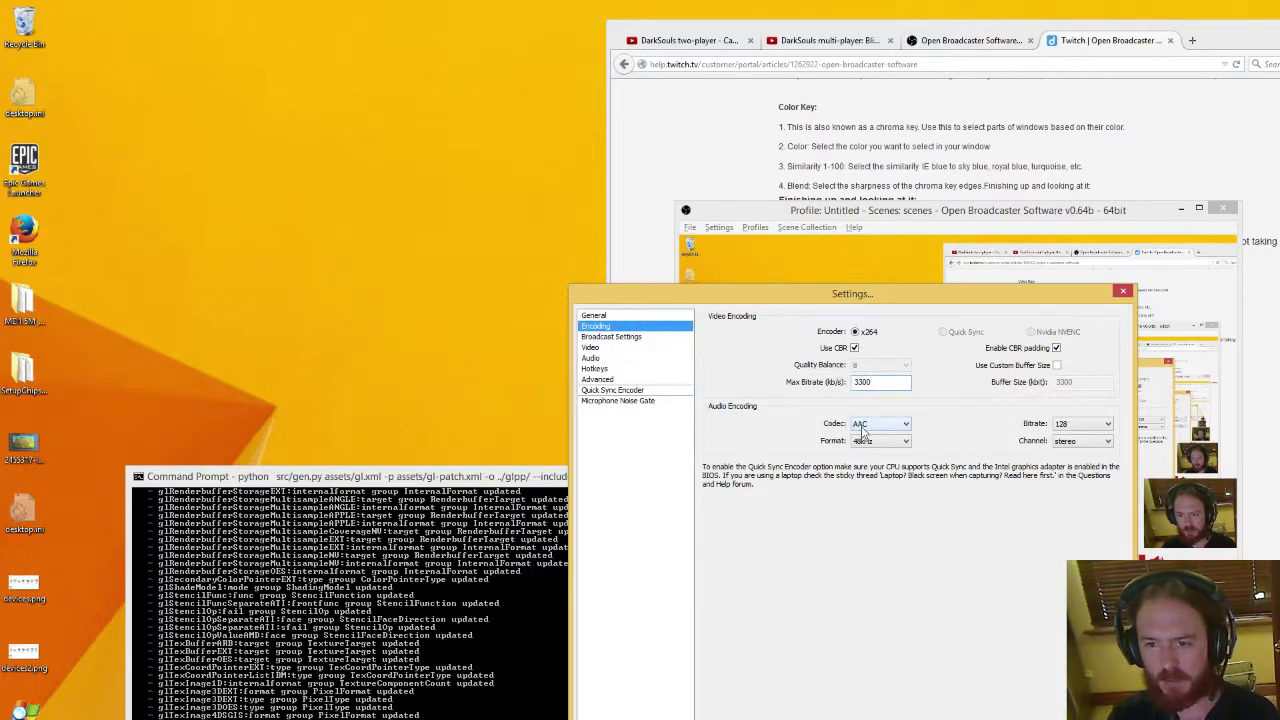
Review the Broadcast Settings, checking the output mode and the recording's file path and extension
click(638, 338)
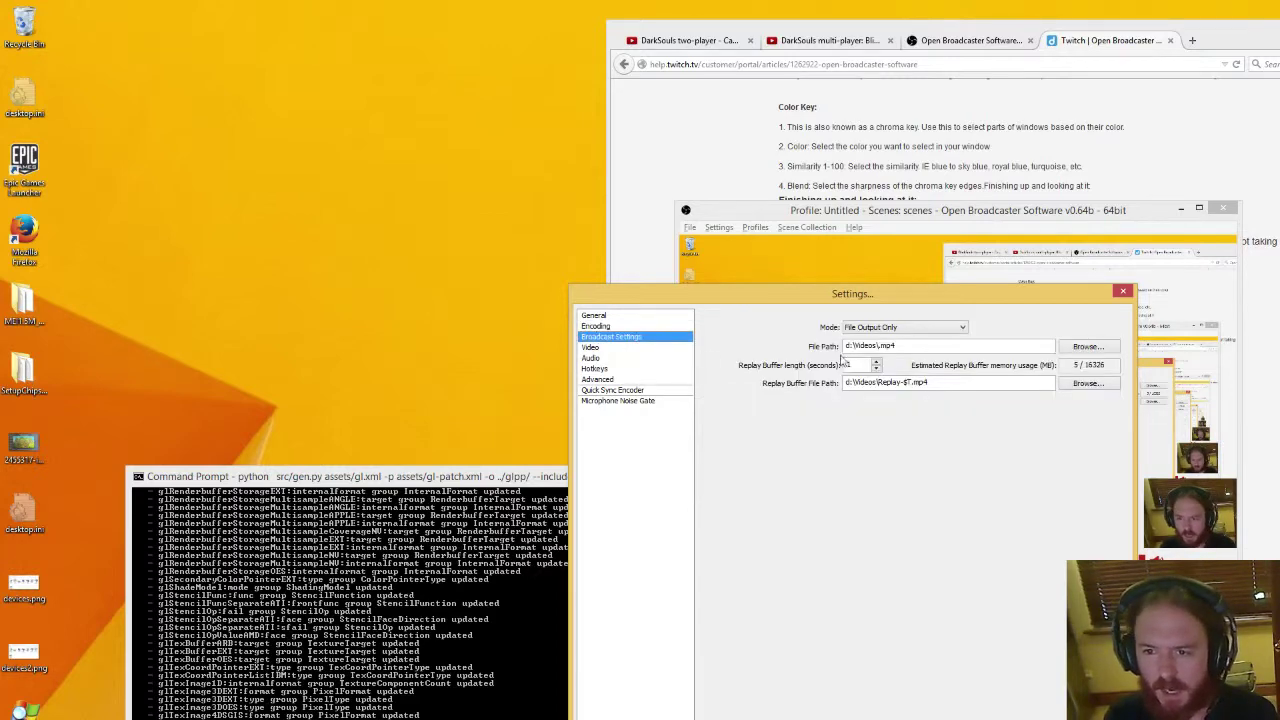
mouse_move(901, 345)
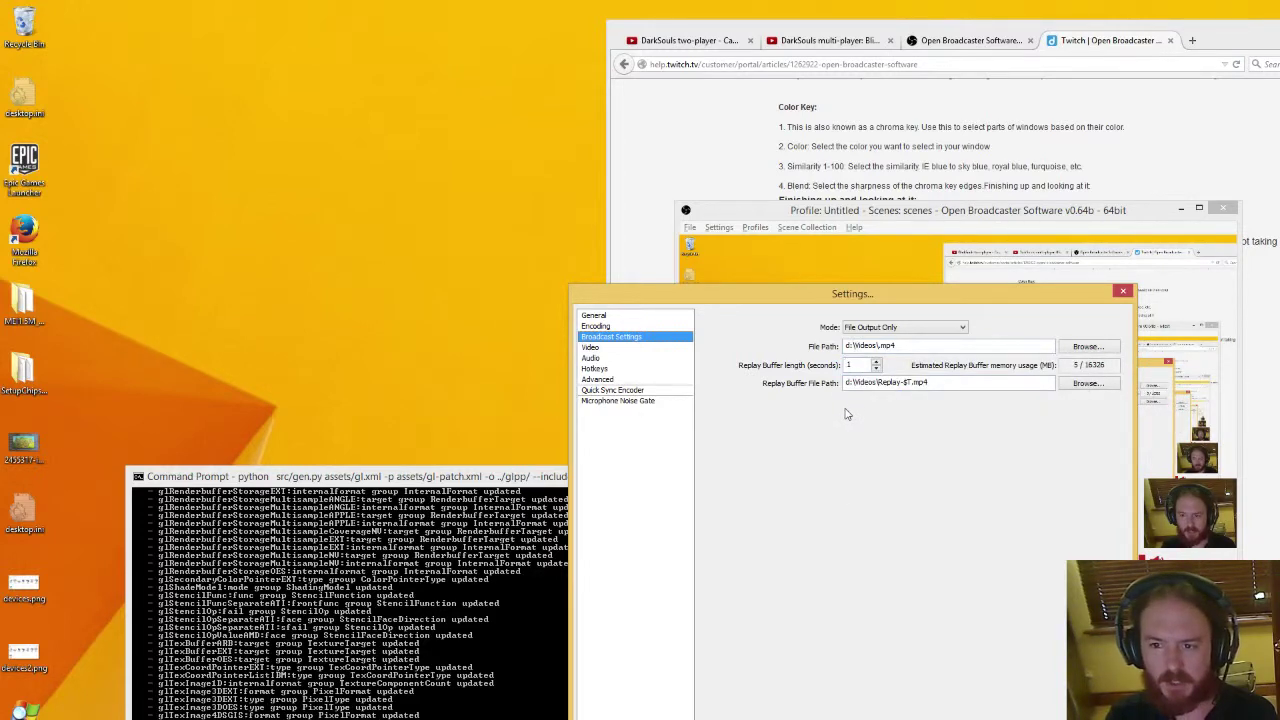
mouse_move(855, 345)
click(897, 345)
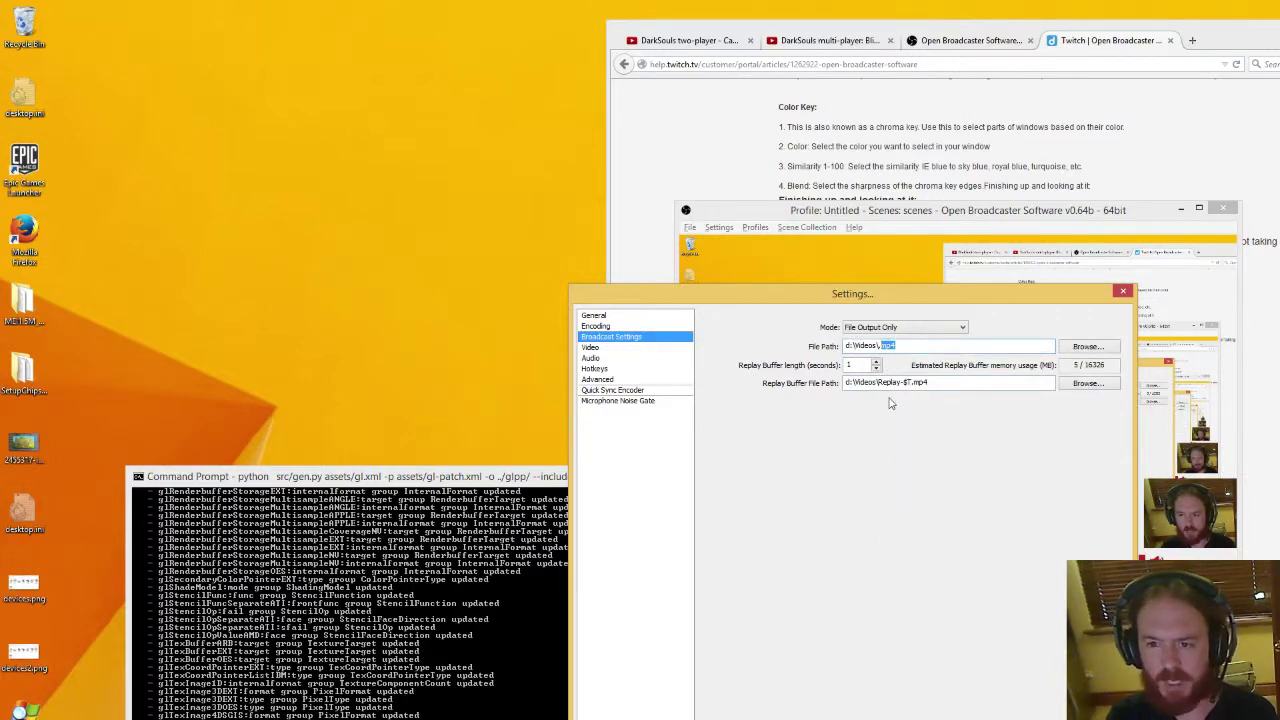
click(924, 346)
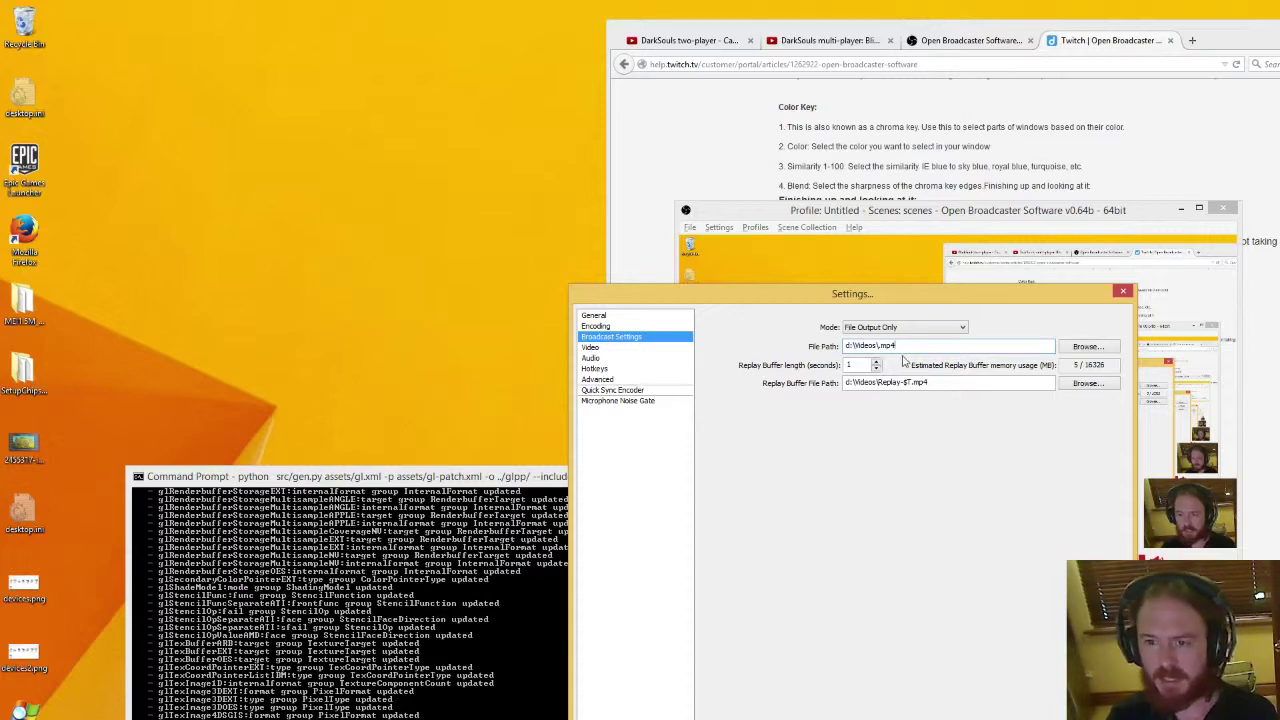
Review the remaining settings pages from Video and Audio through Microphone Noise Gate, and close the settings without changes
click(630, 347)
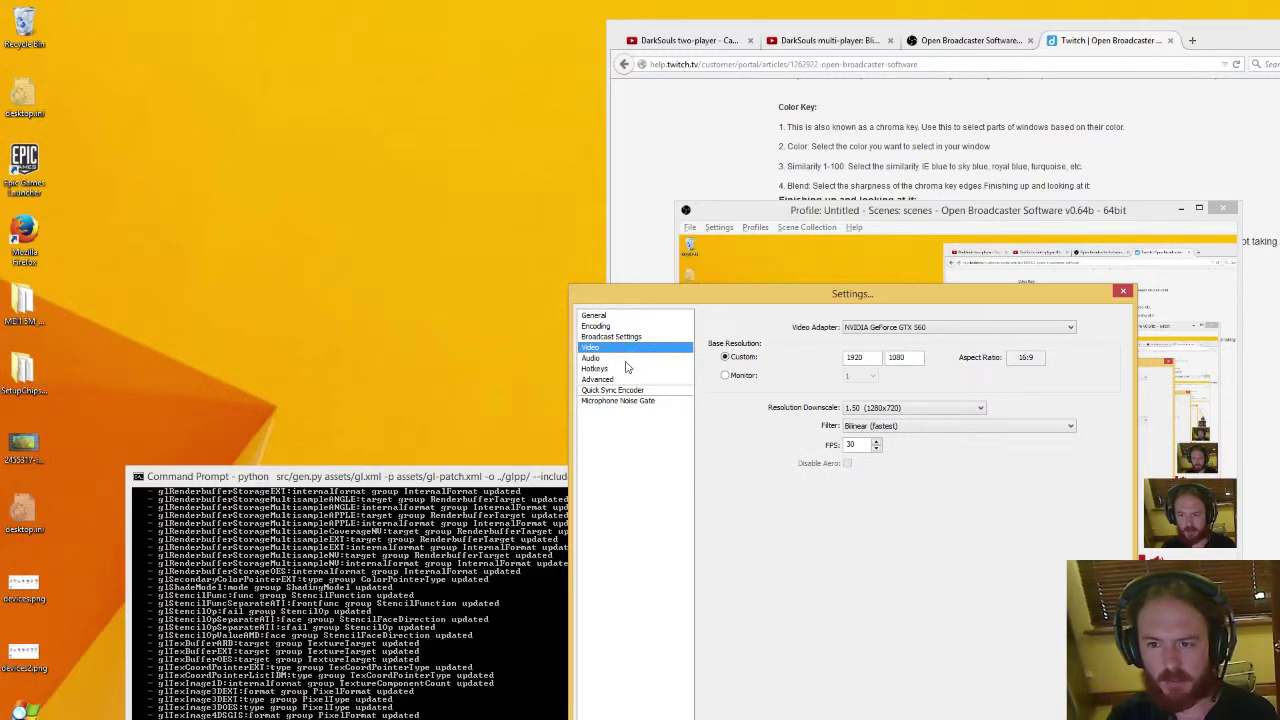
click(624, 358)
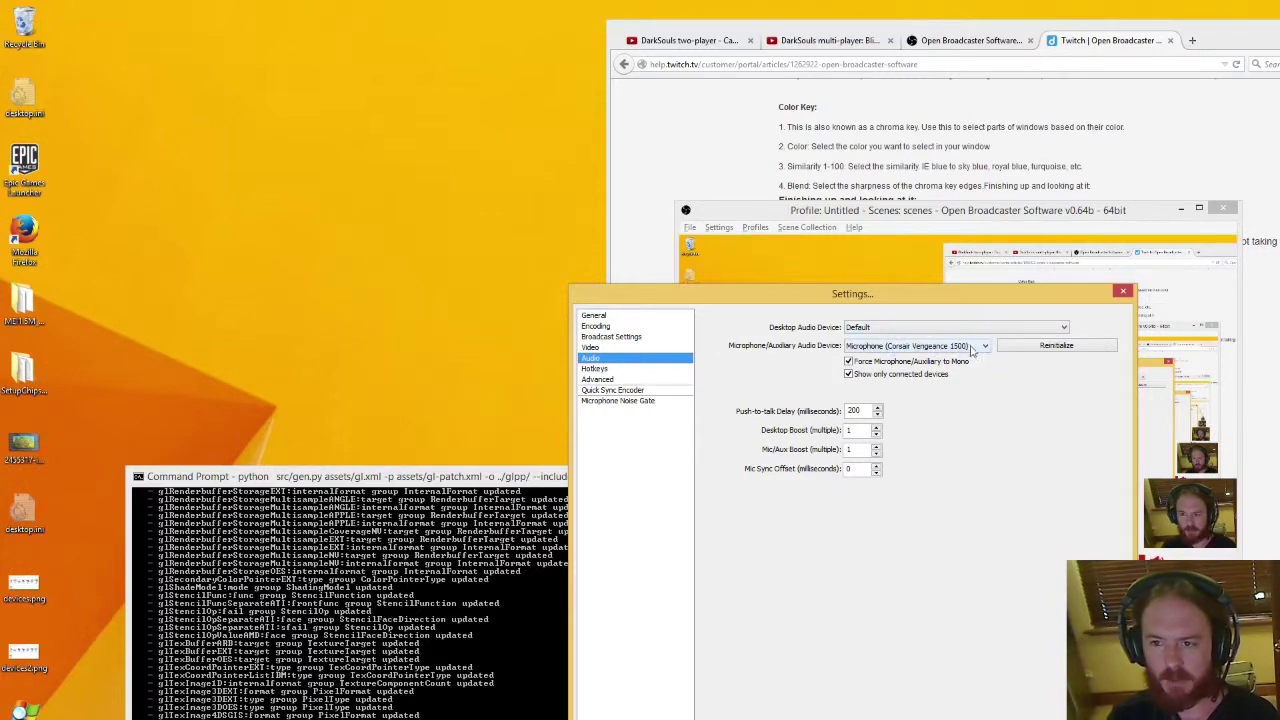
click(592, 368)
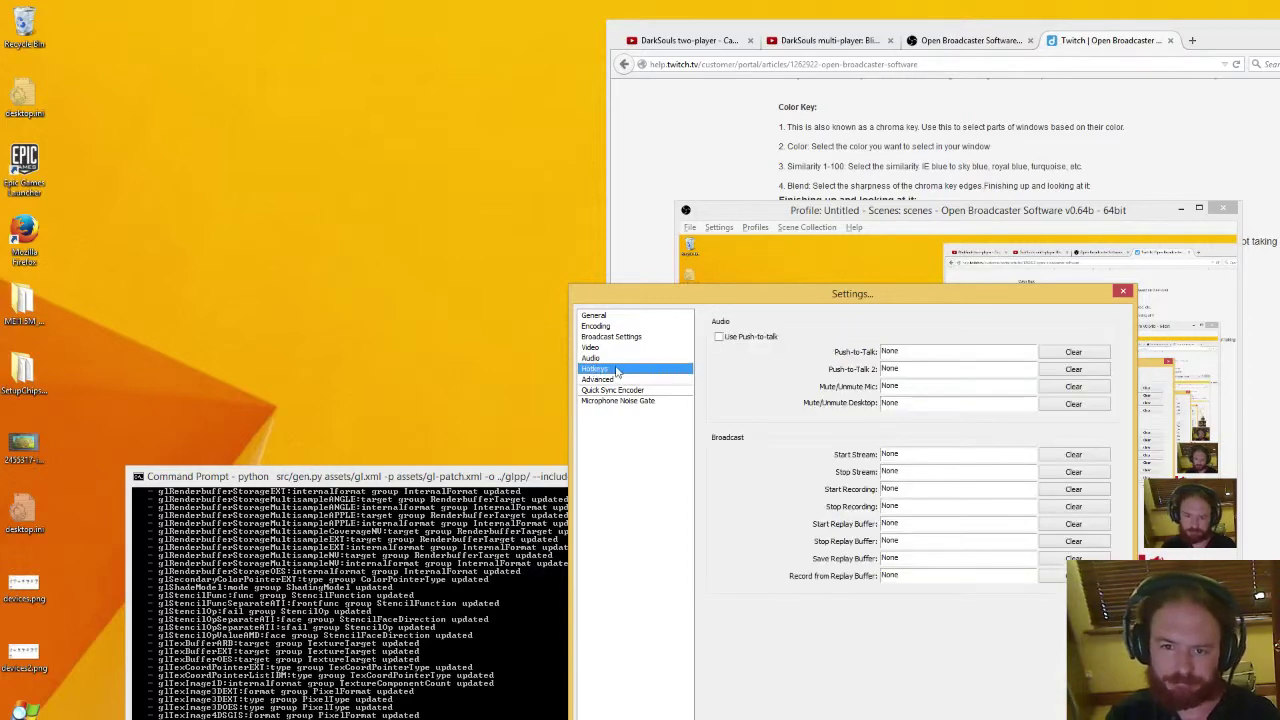
click(614, 379)
click(614, 390)
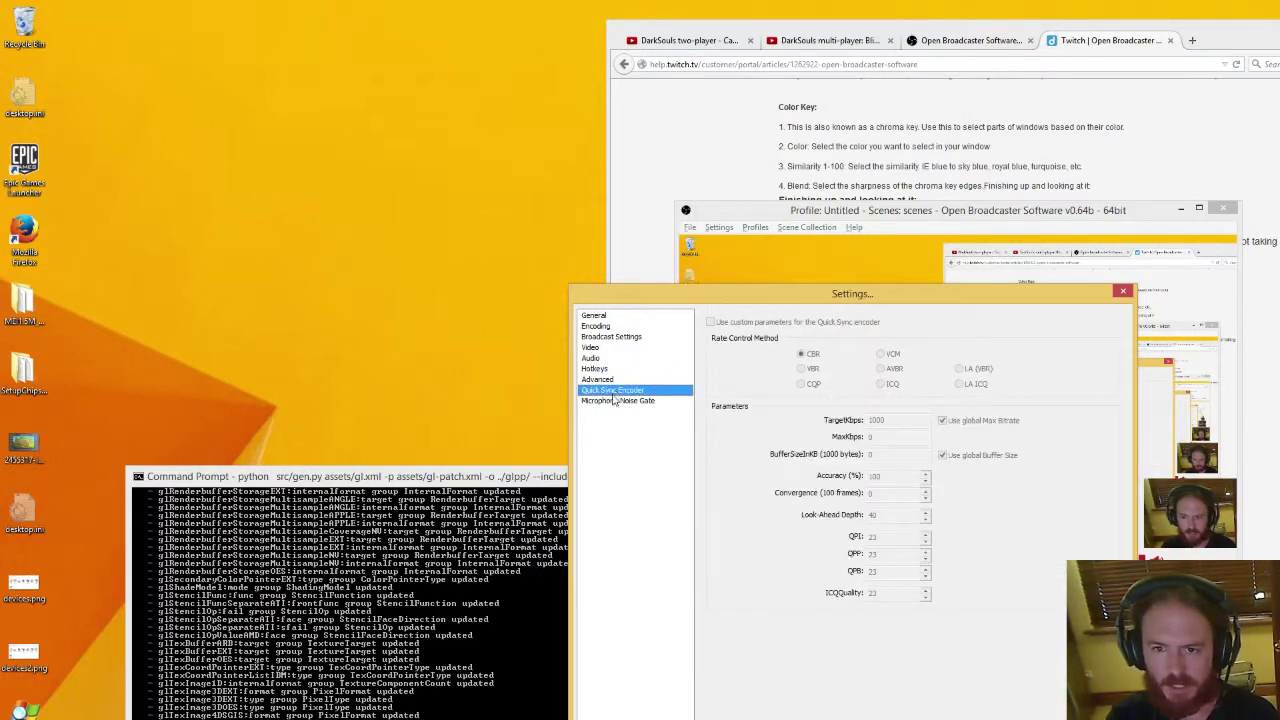
click(615, 401)
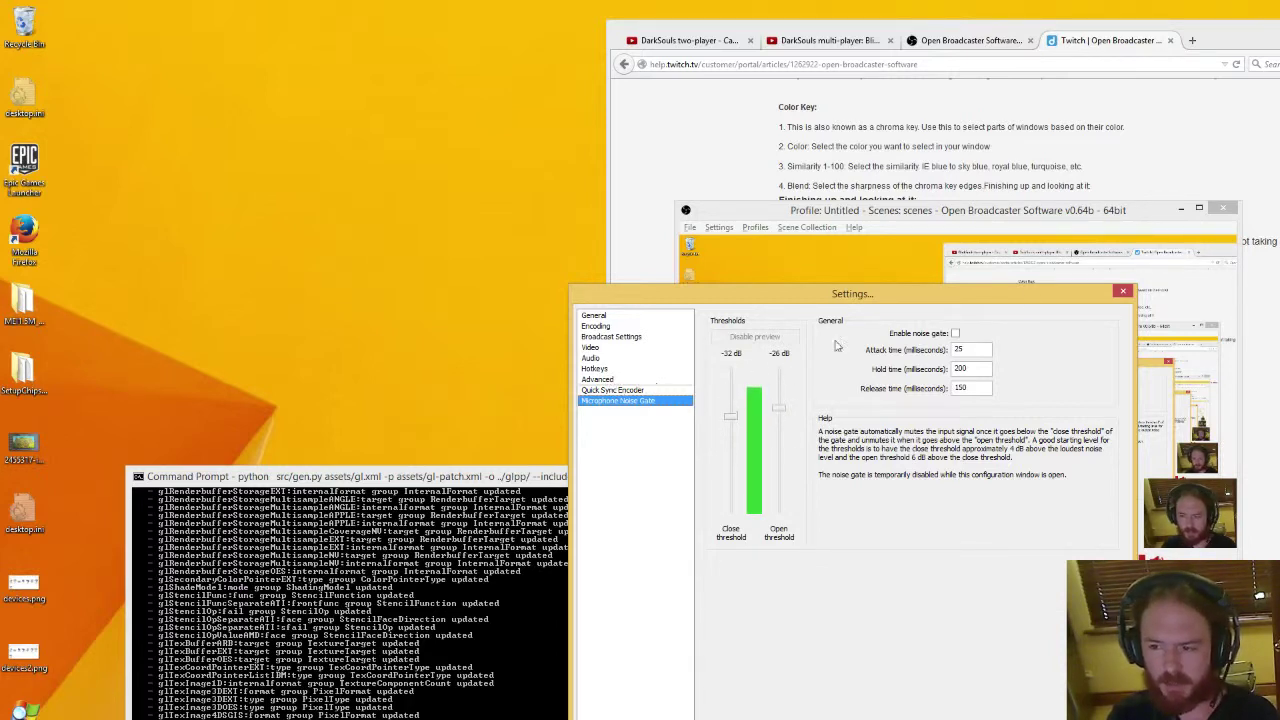
click(1120, 292)
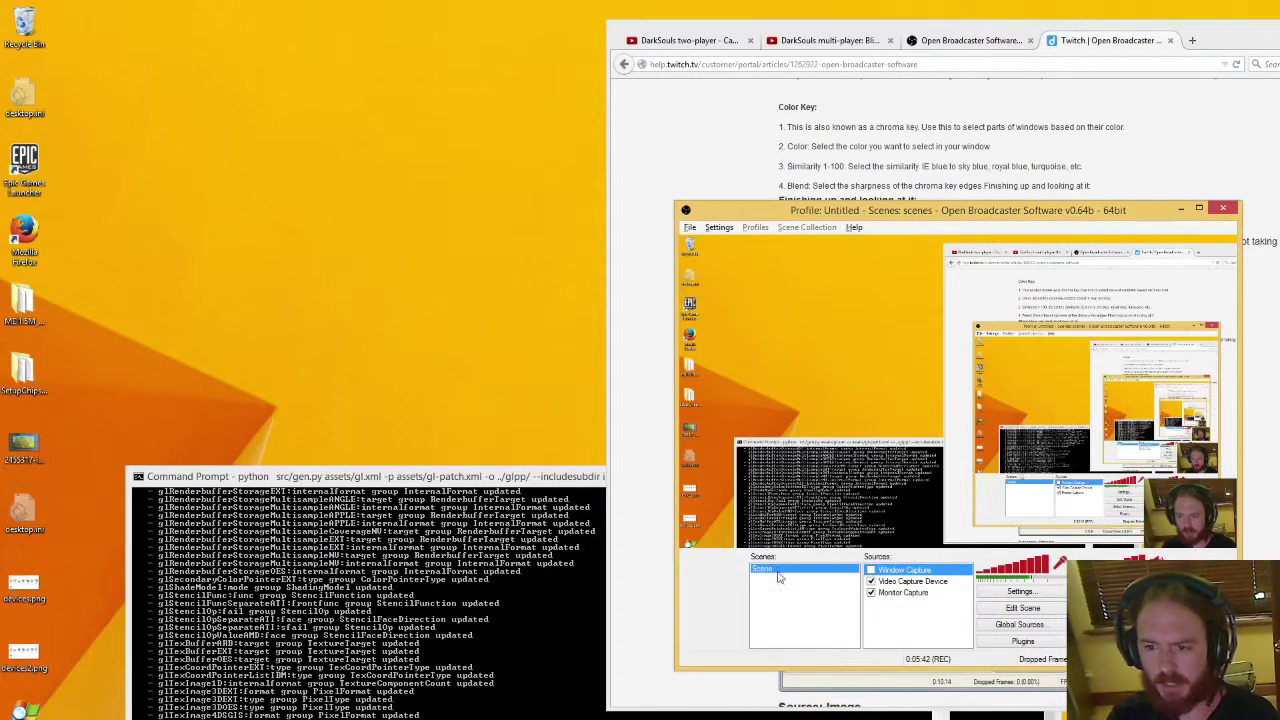
Check the properties of the Window Capture, Video Capture Device and Monitor Capture sources, closing each without changes
double_click(891, 574)
click(1030, 334)
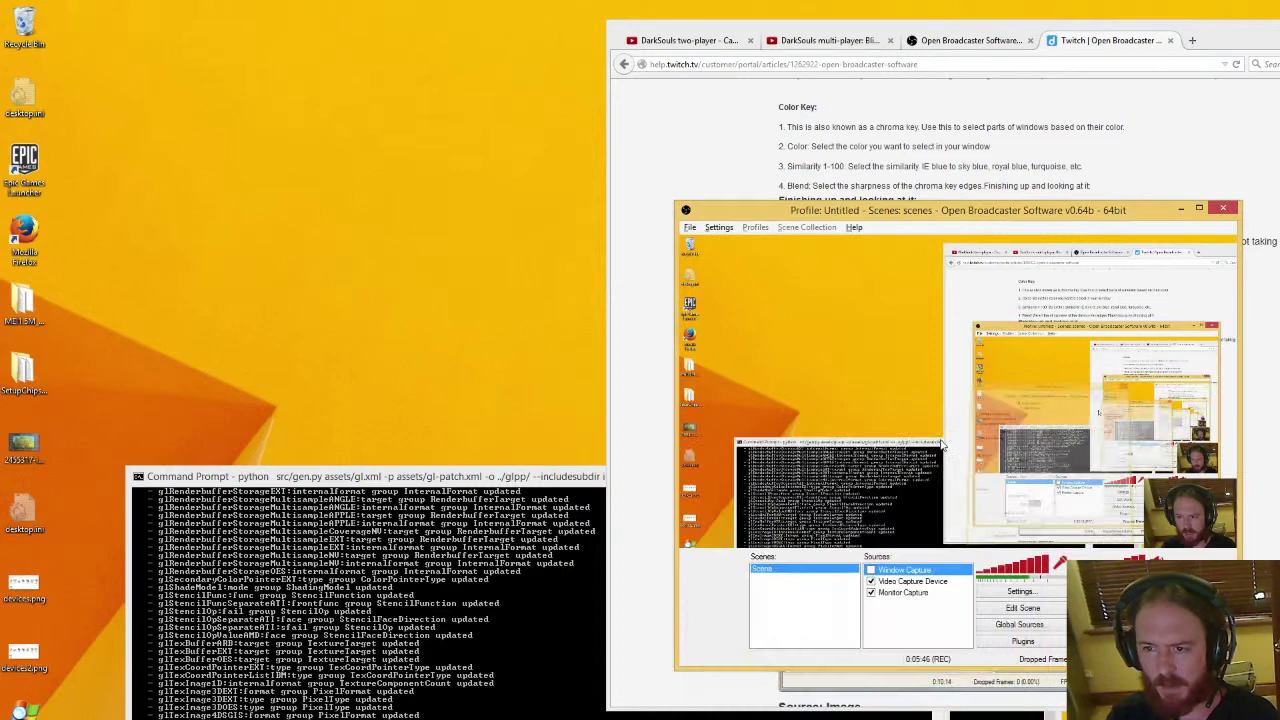
double_click(912, 582)
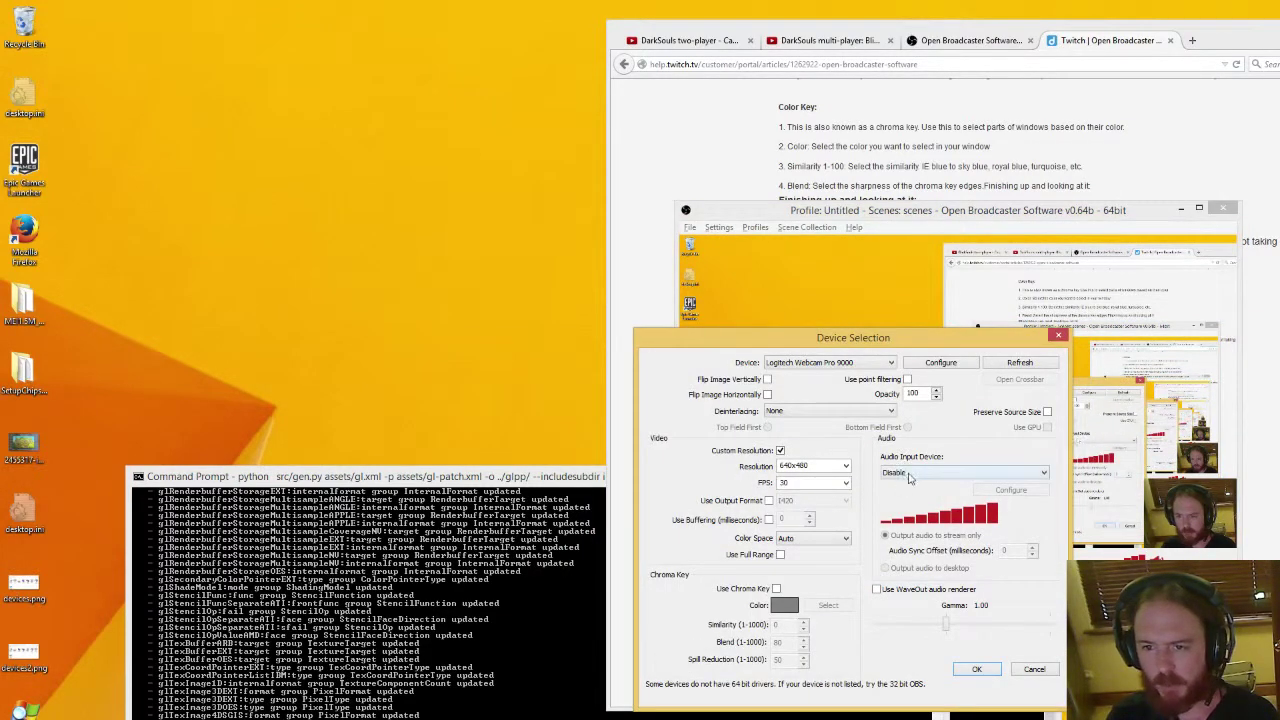
click(1059, 336)
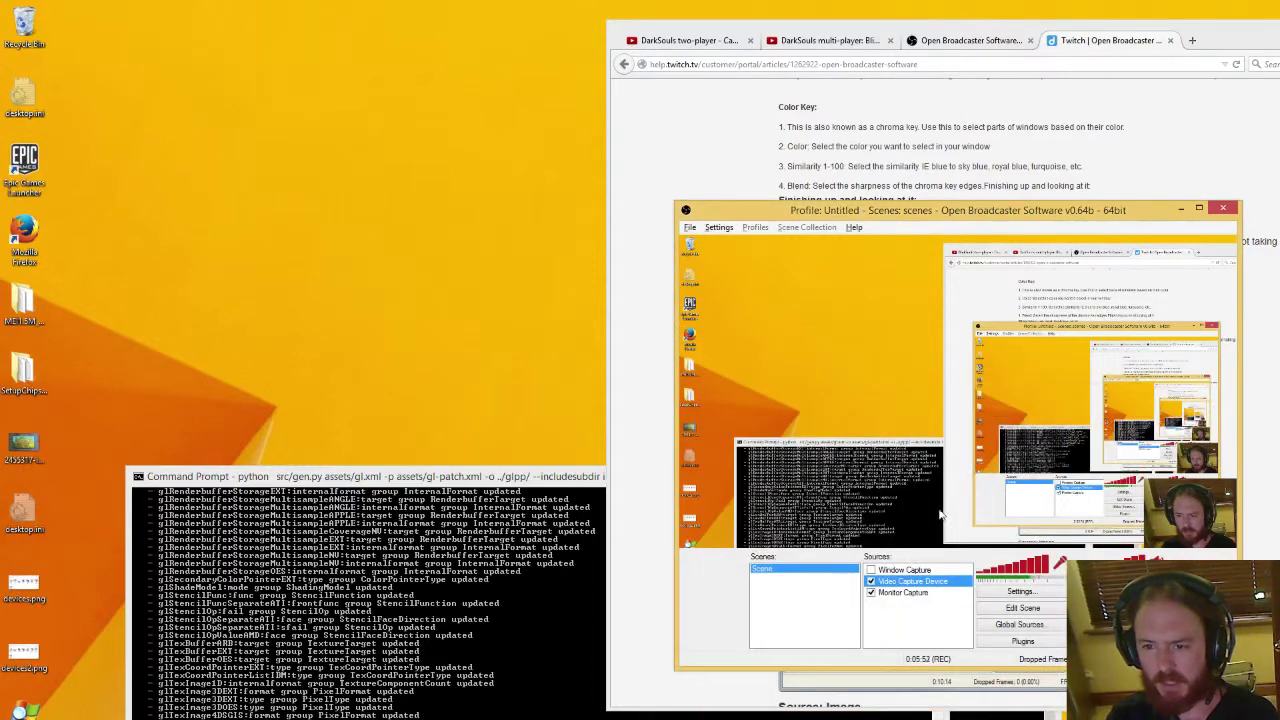
double_click(908, 593)
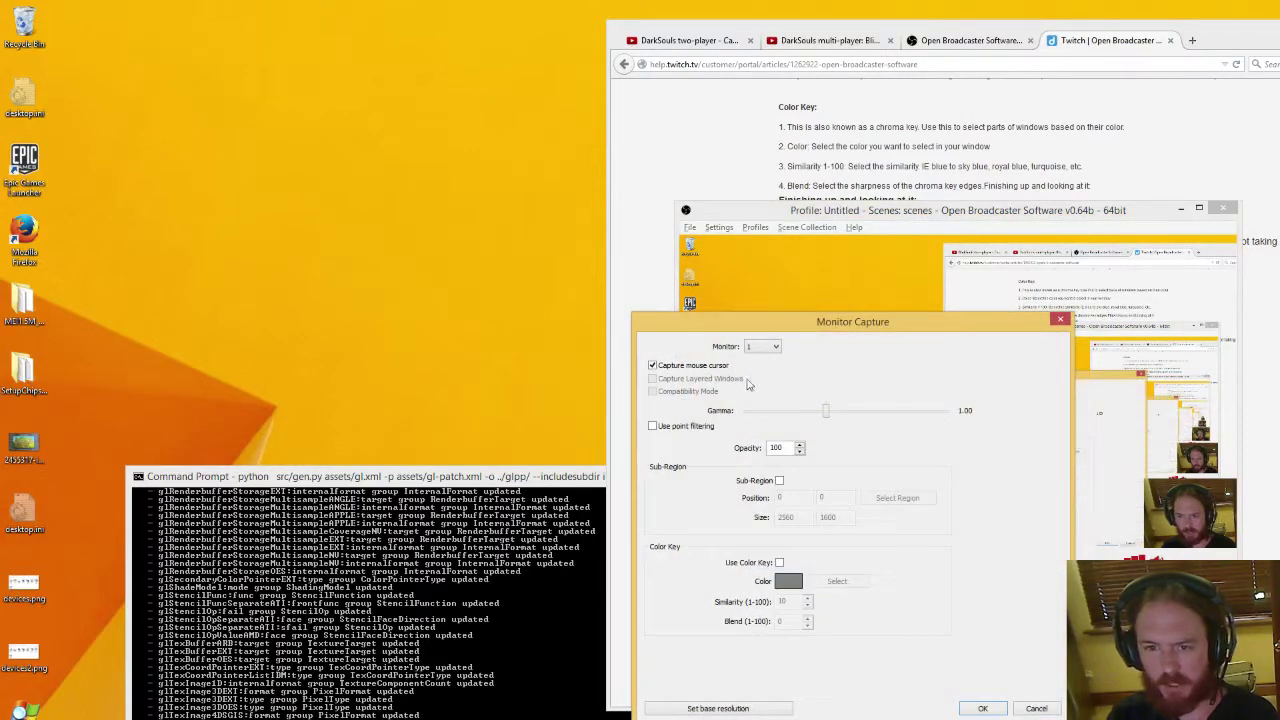
click(1061, 319)
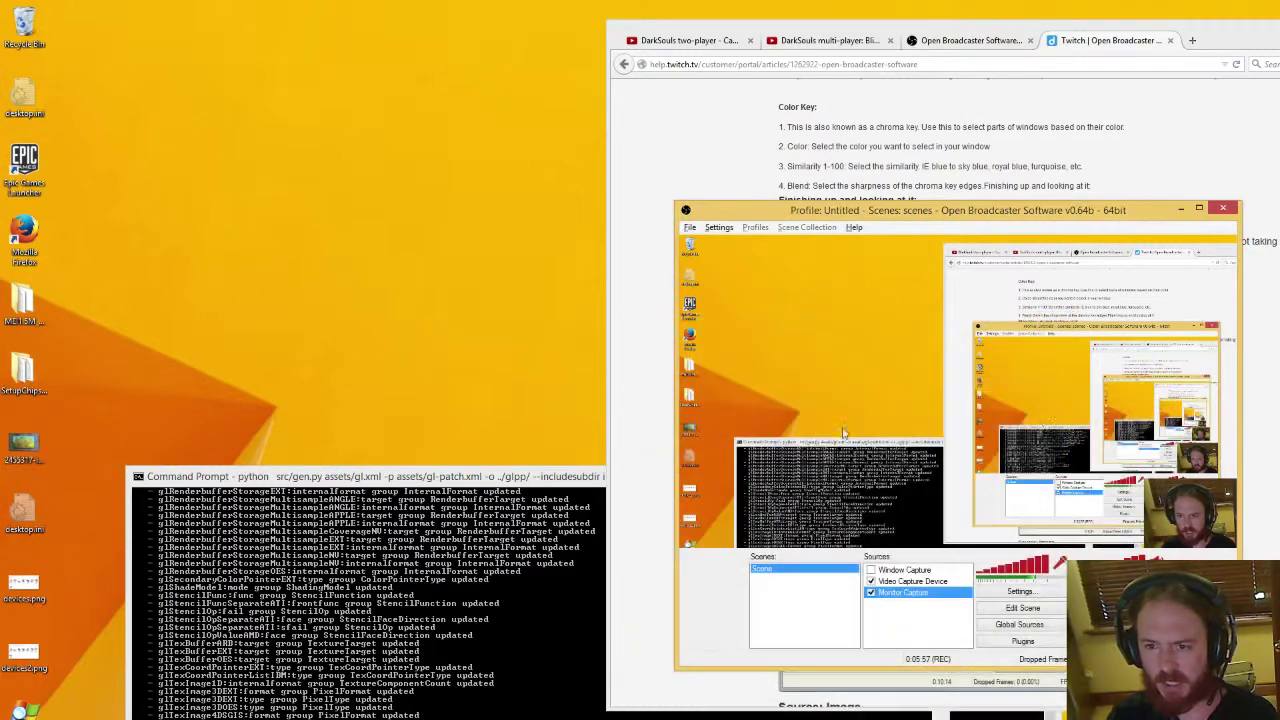
Review the Video and Audio settings pages and the Video Capture Device's properties, closing both windows without changes
click(1035, 596)
click(603, 347)
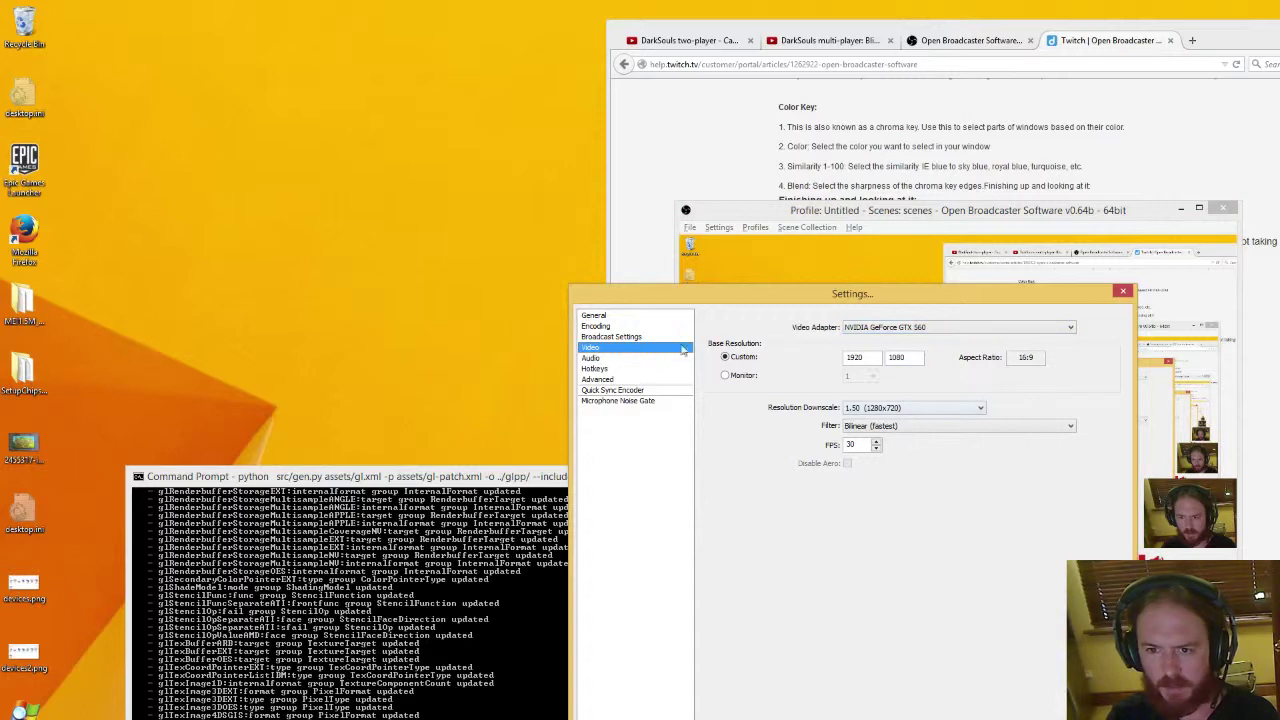
click(592, 358)
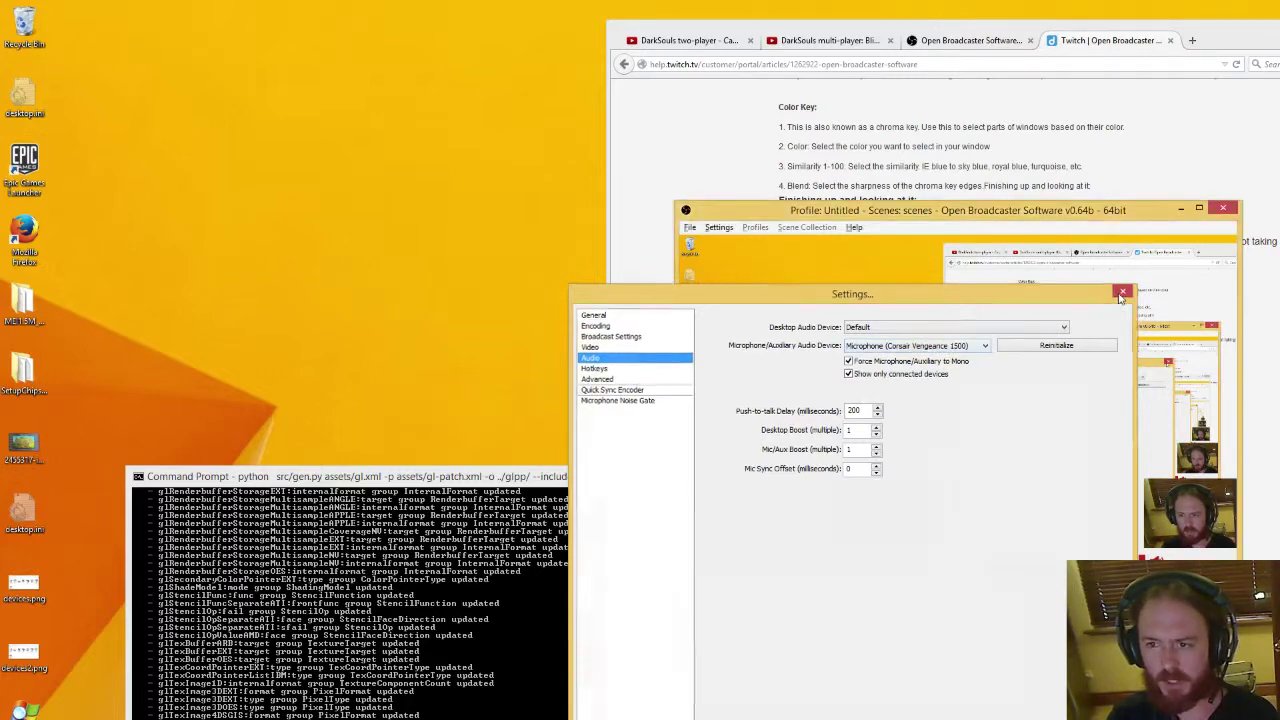
click(1123, 291)
double_click(933, 586)
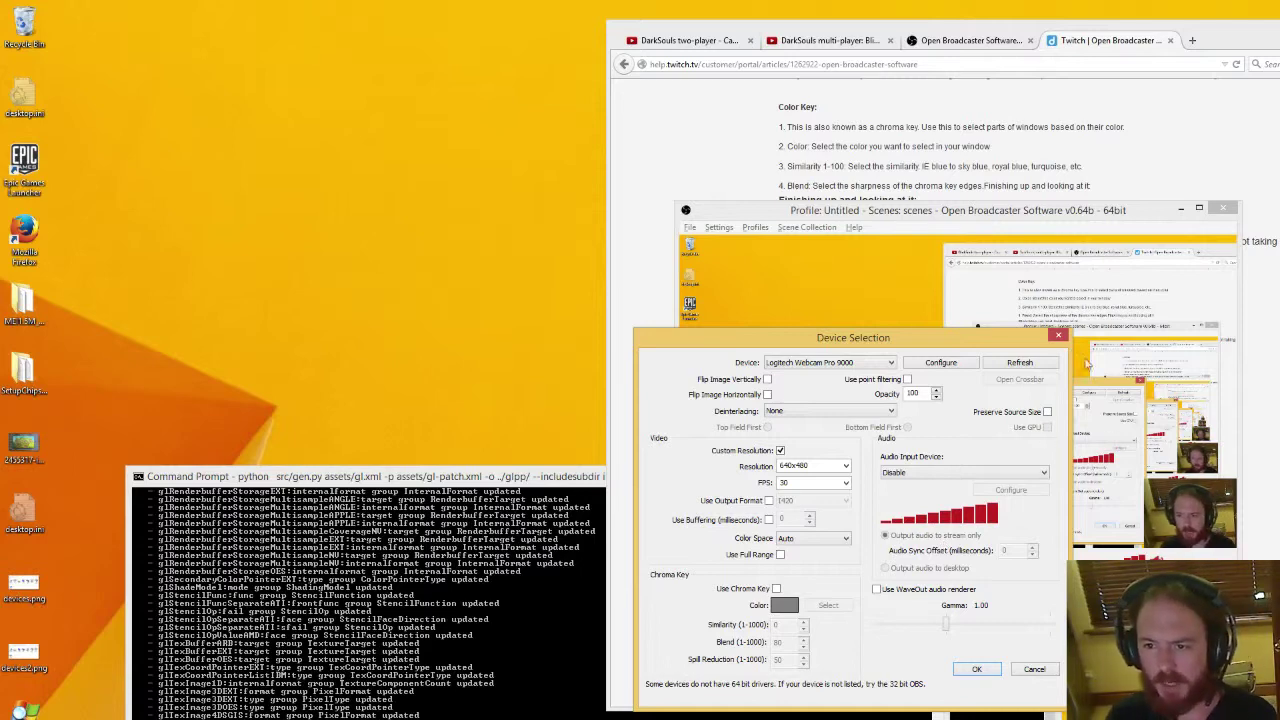
click(1058, 335)
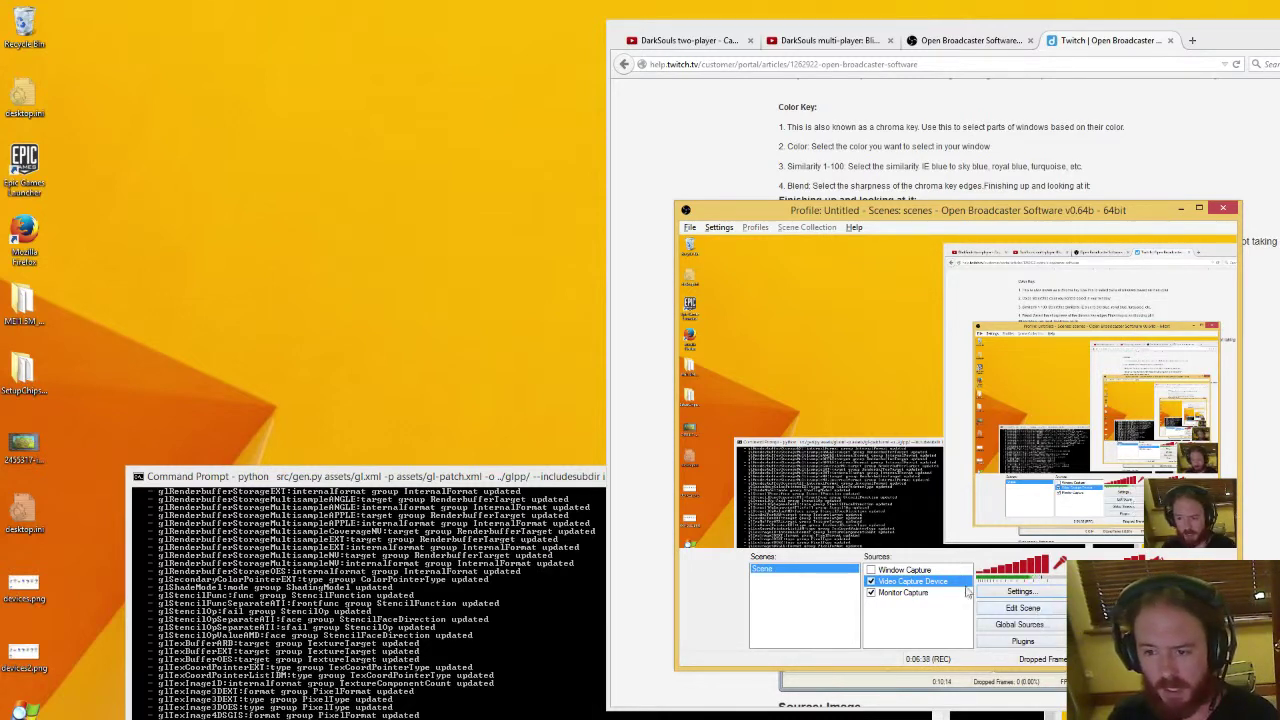
In the Broadcast Settings, switch the mode to Live Stream, look at the FMS URL and stream key fields, and close without applying
click(718, 227)
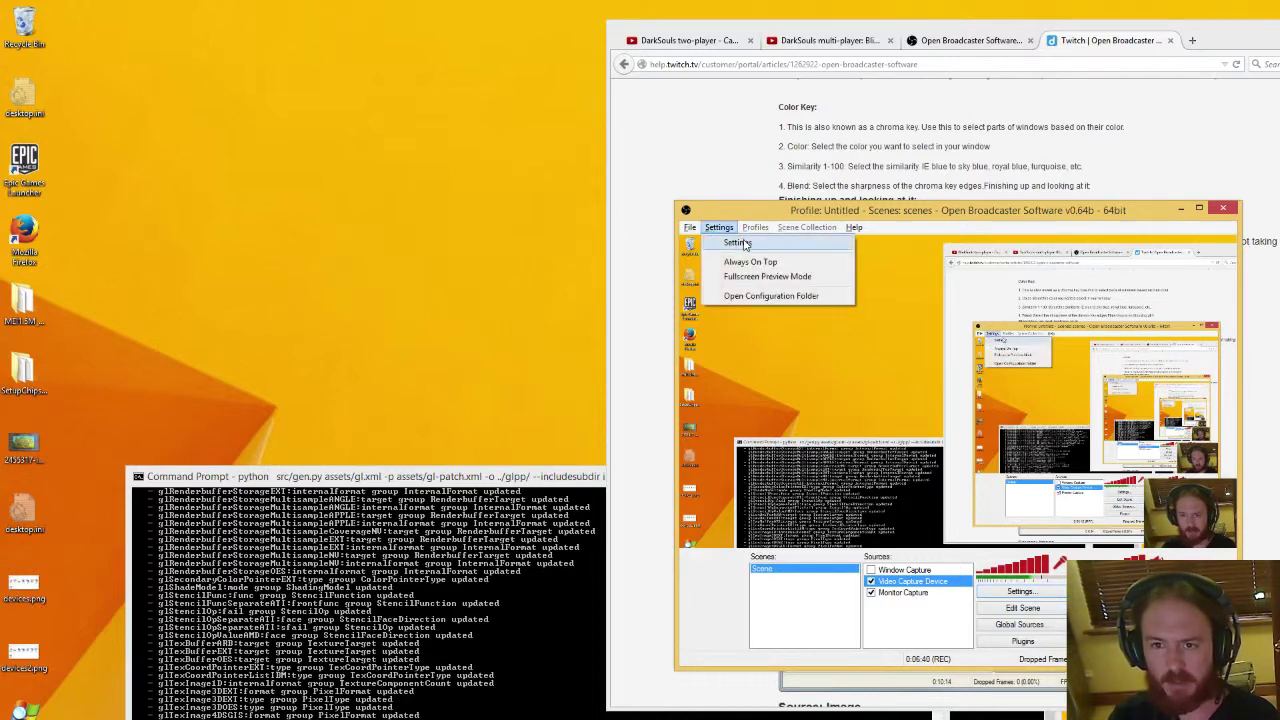
click(740, 243)
click(612, 337)
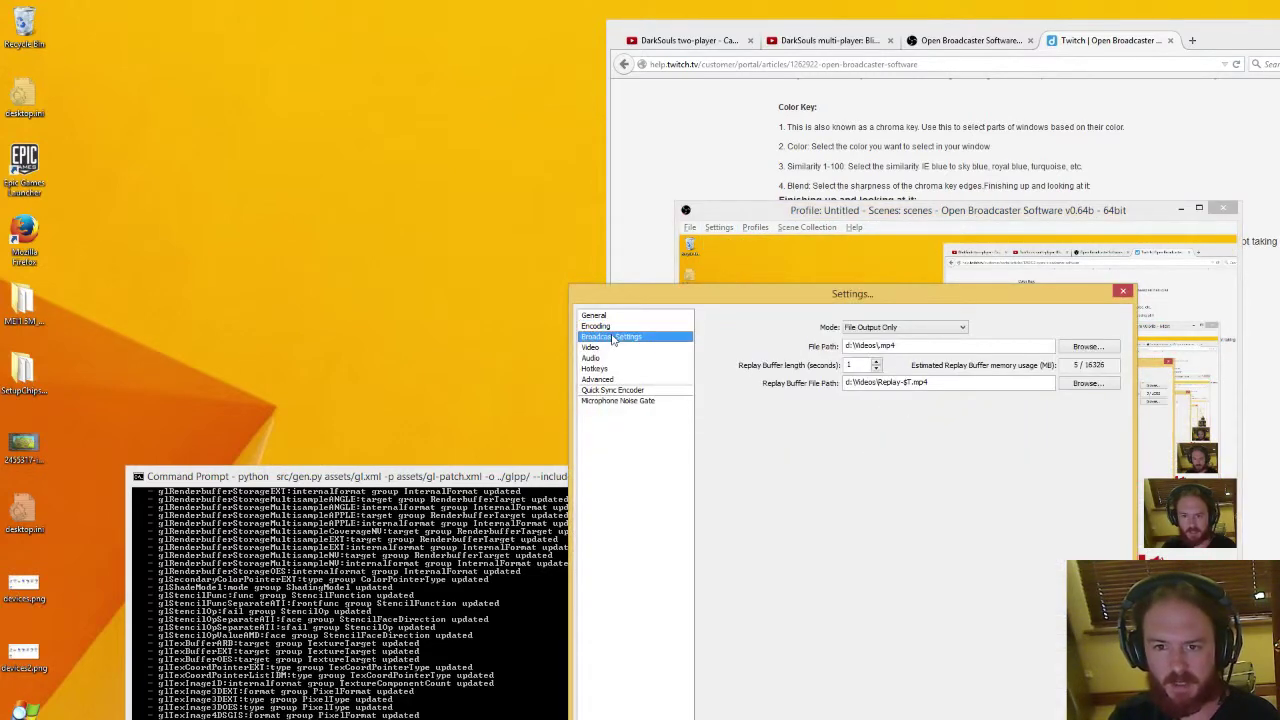
click(959, 328)
click(952, 339)
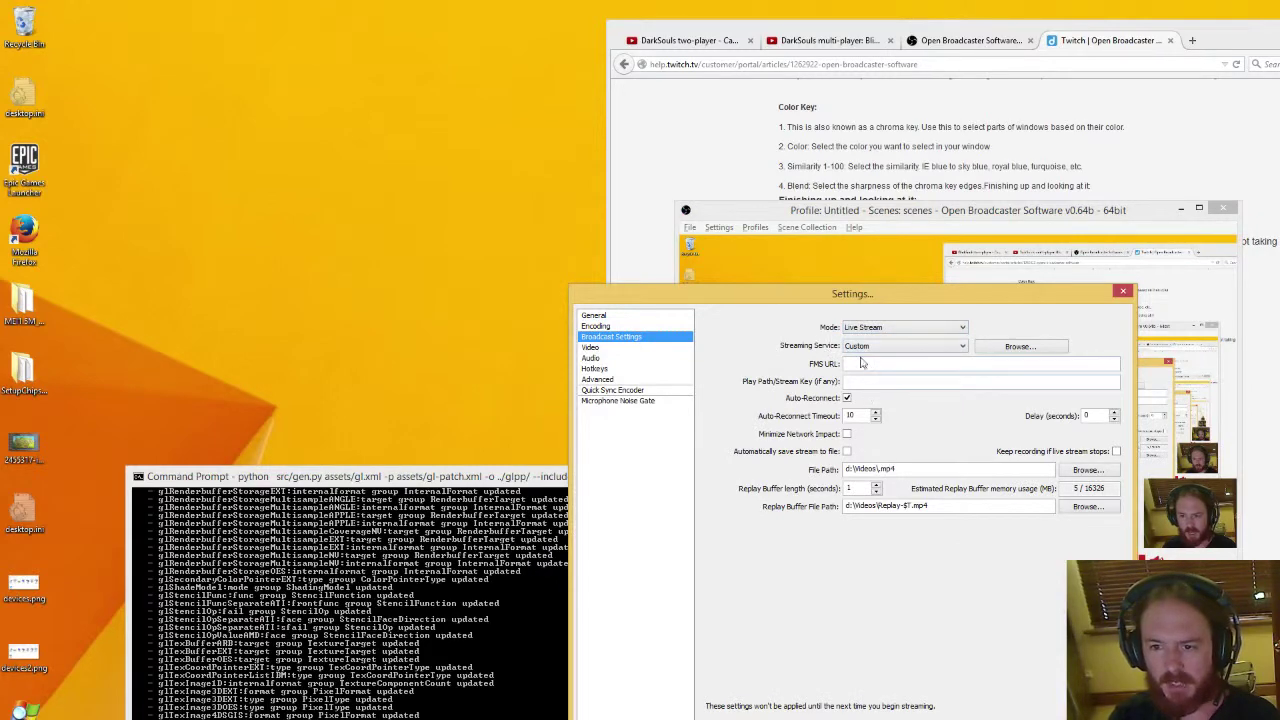
click(1110, 44)
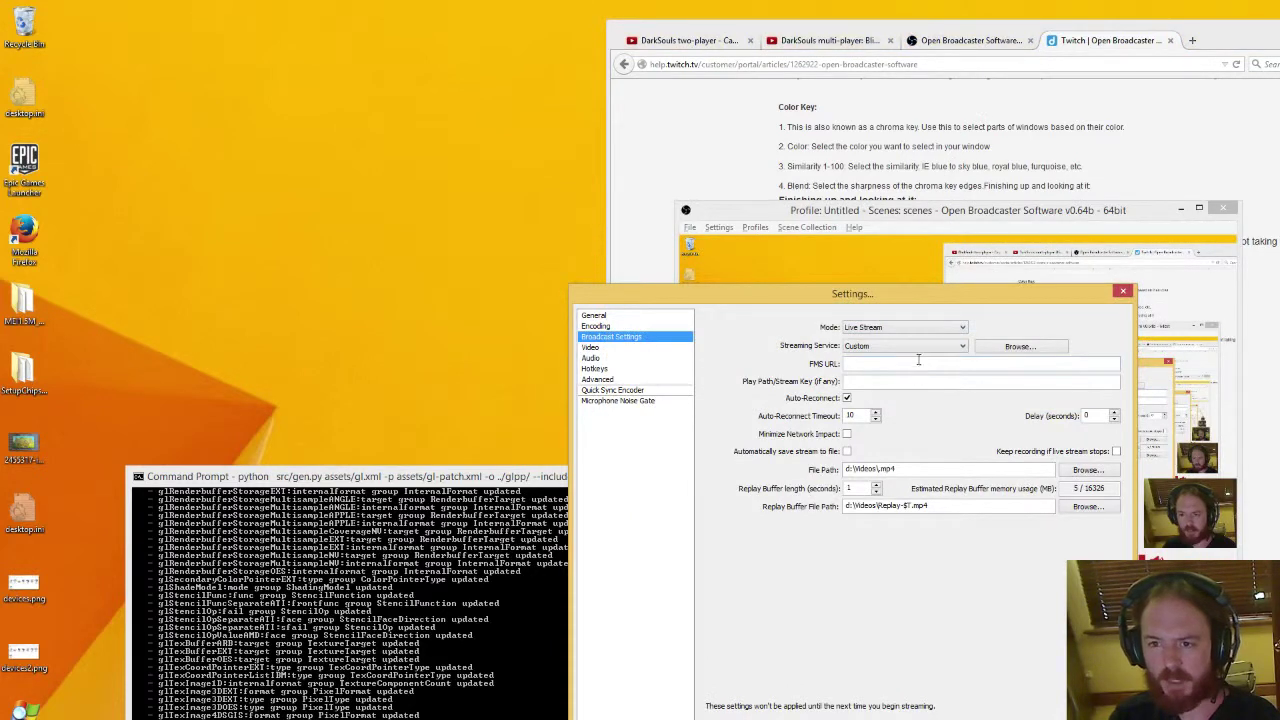
click(917, 382)
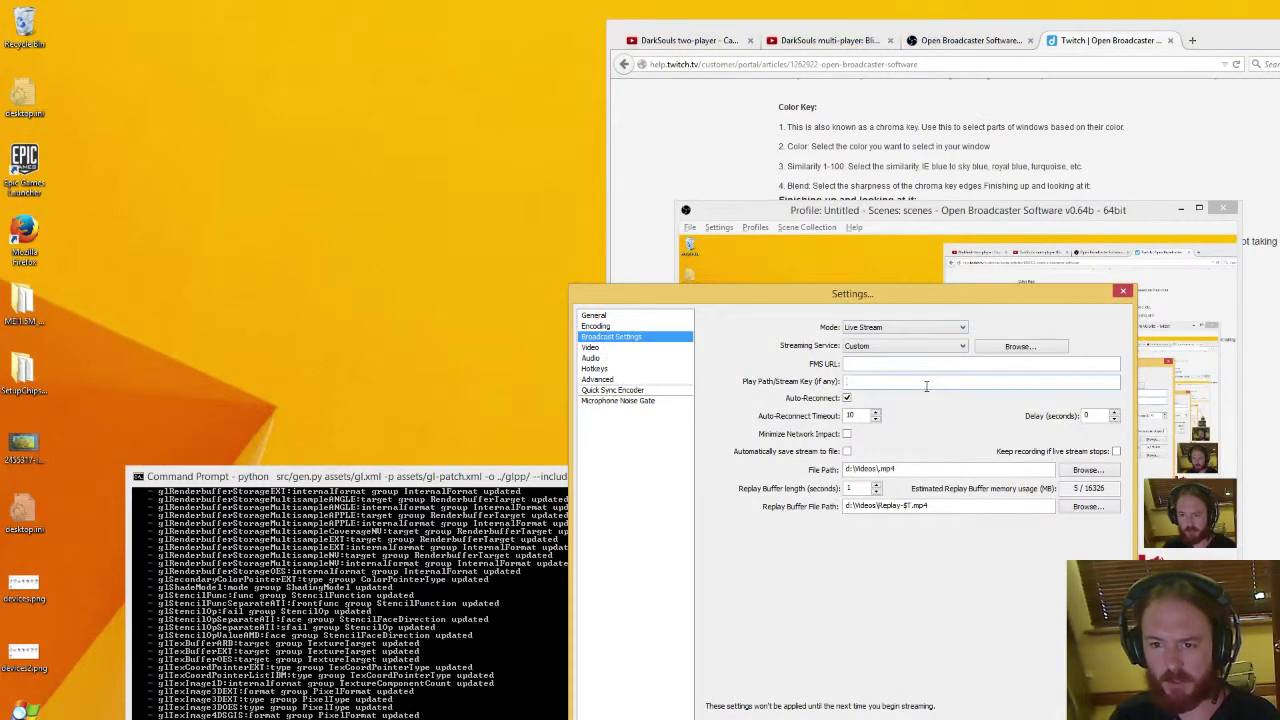
click(1123, 291)
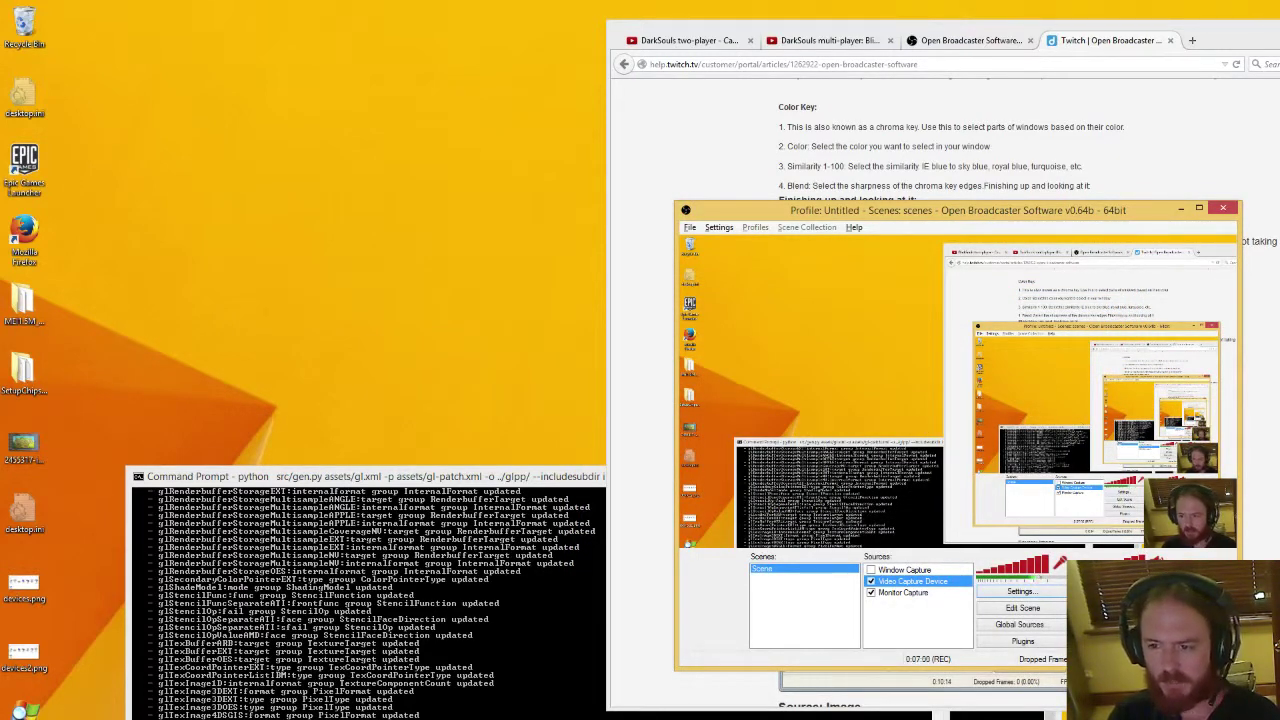
key(alt+Tab)
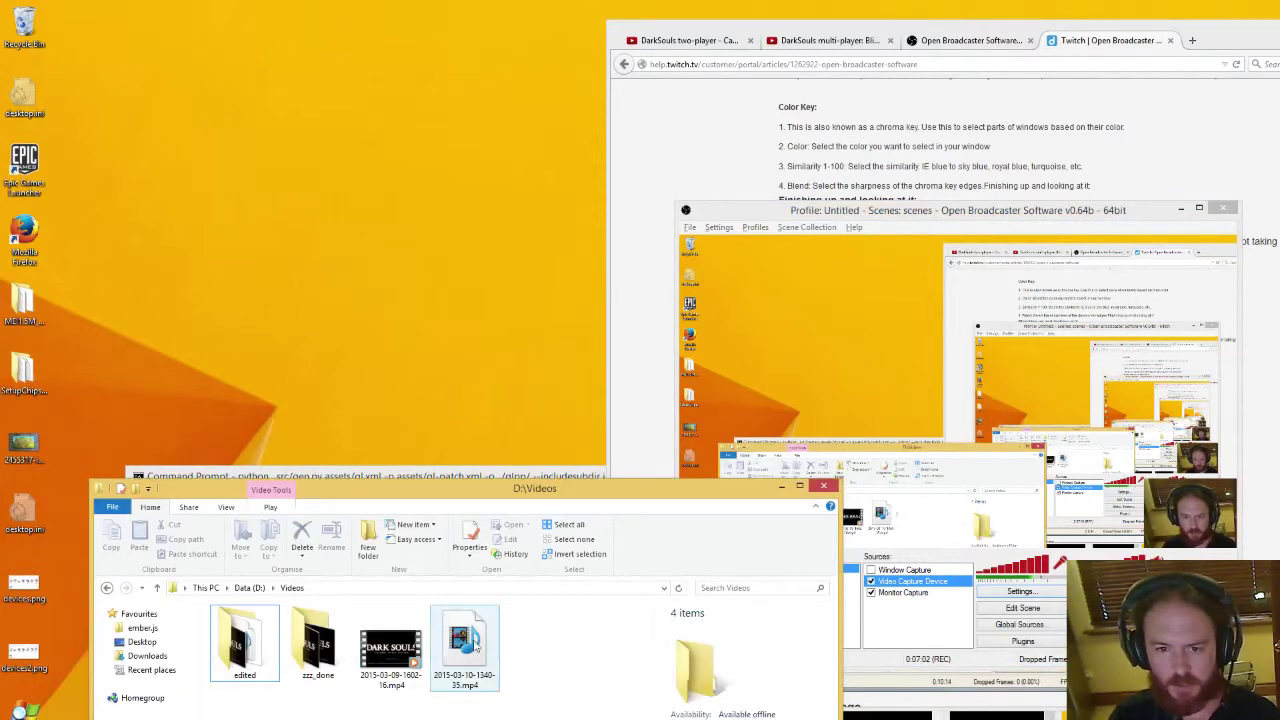
click(414, 662)
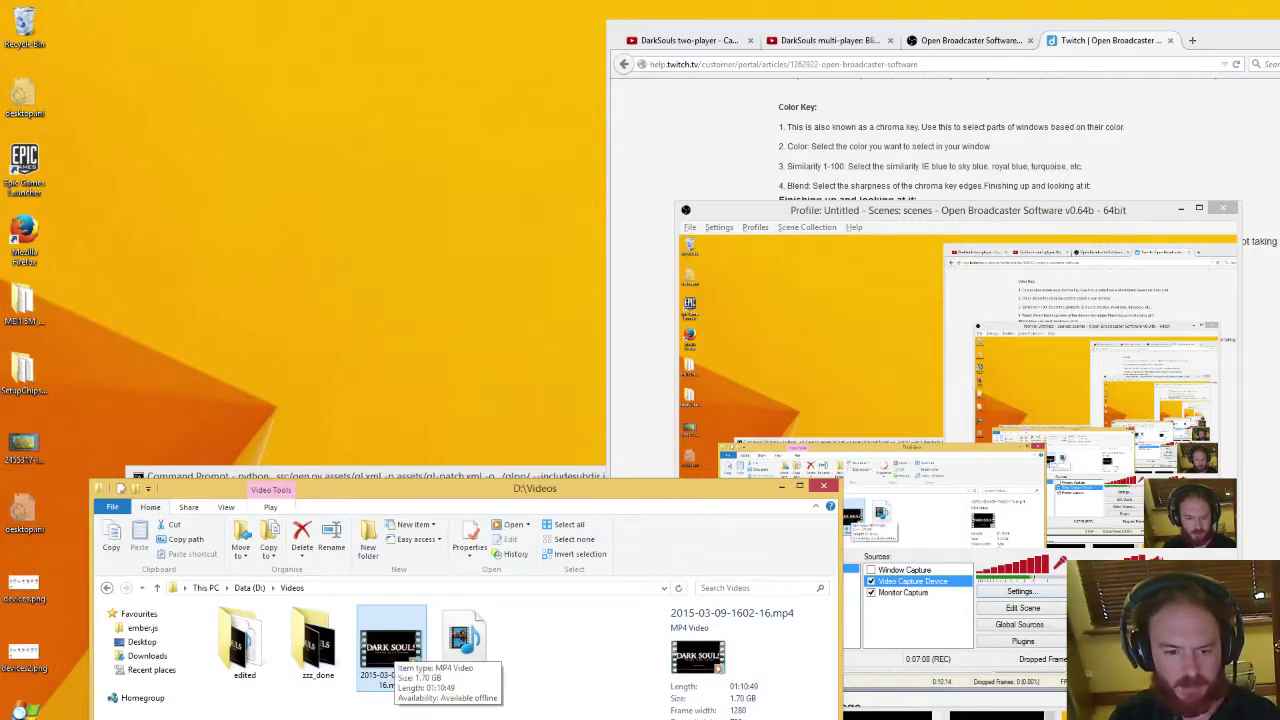
key(super)
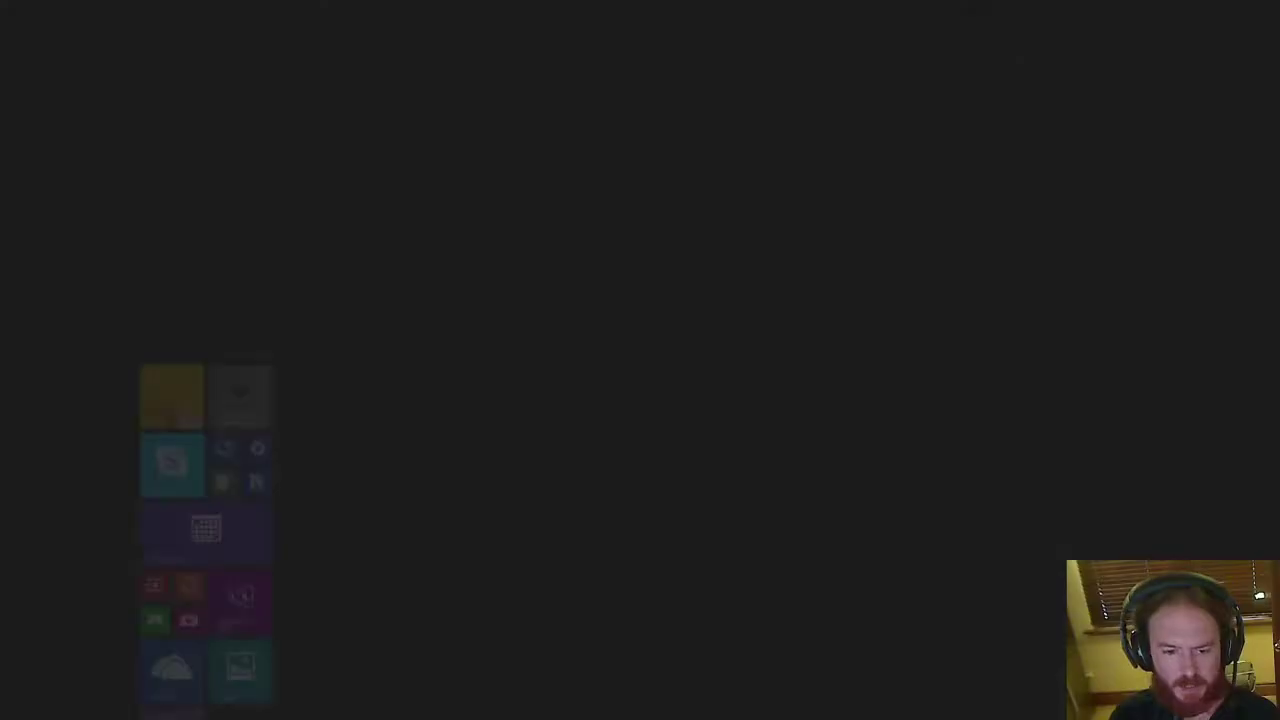
key(super)
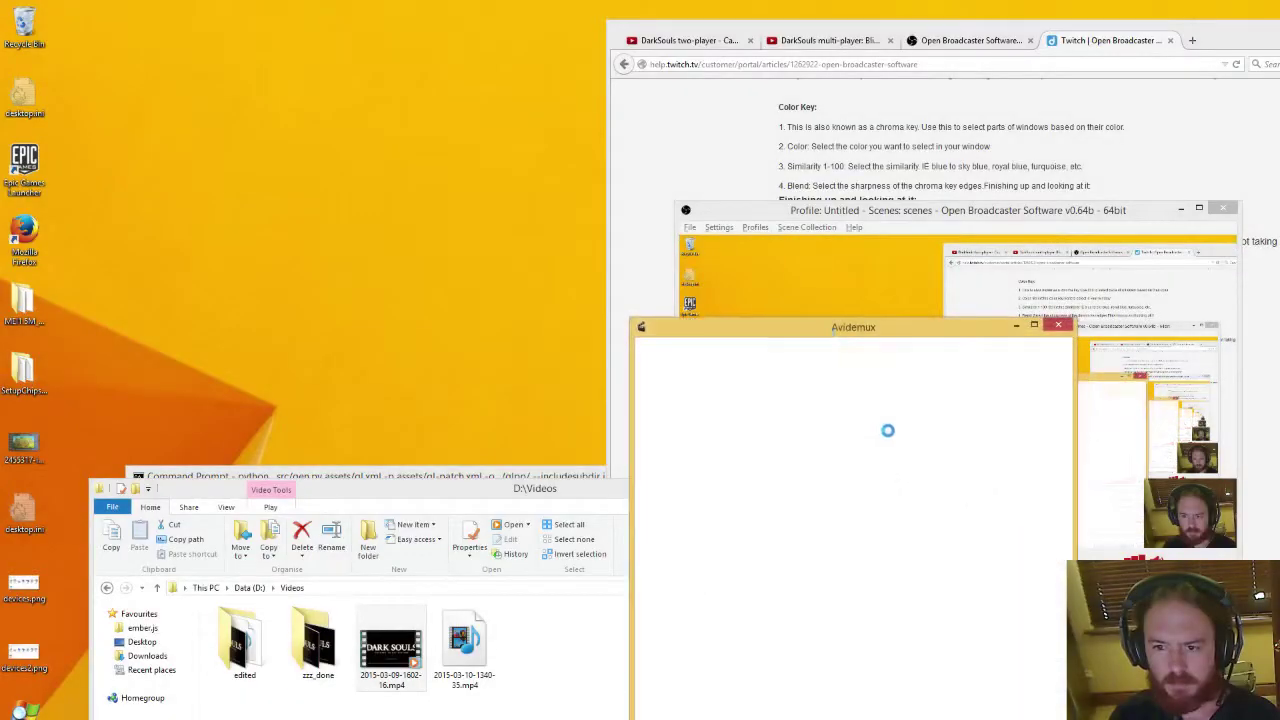
drag(833, 330, 997, 292)
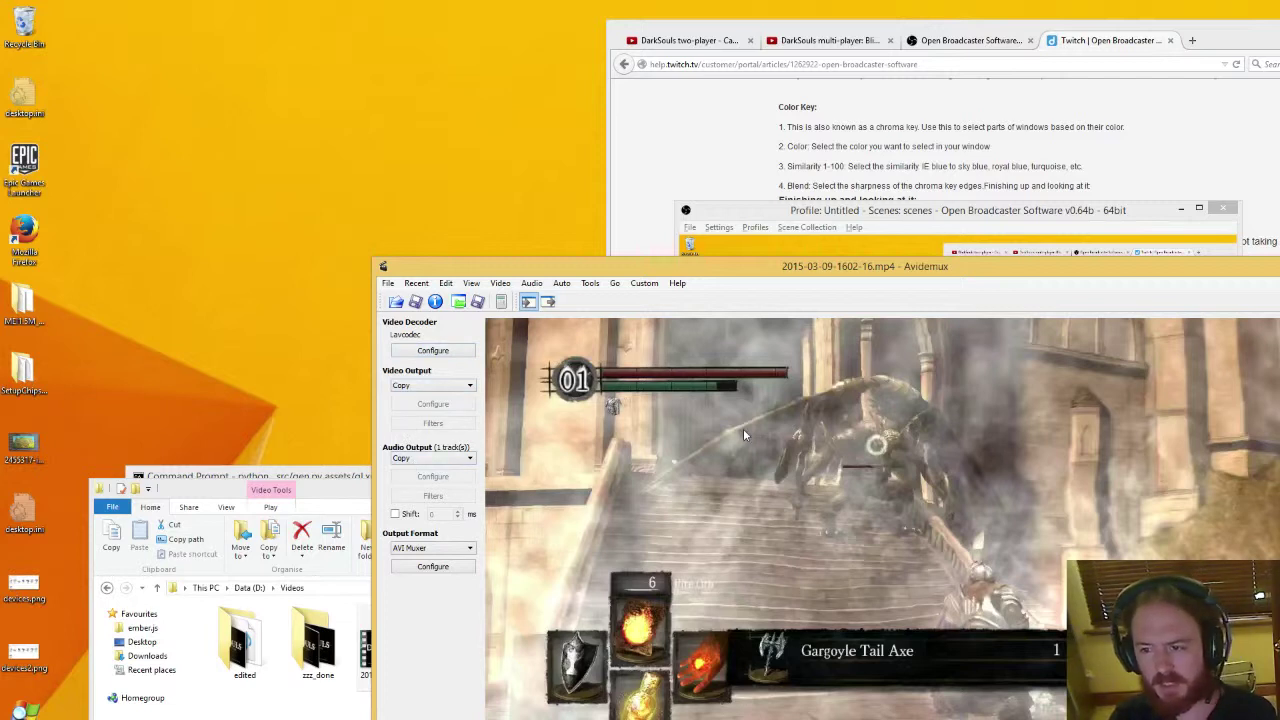
Set the output format to MP4v2 Muxer, leaving the video and audio outputs on Copy
click(469, 550)
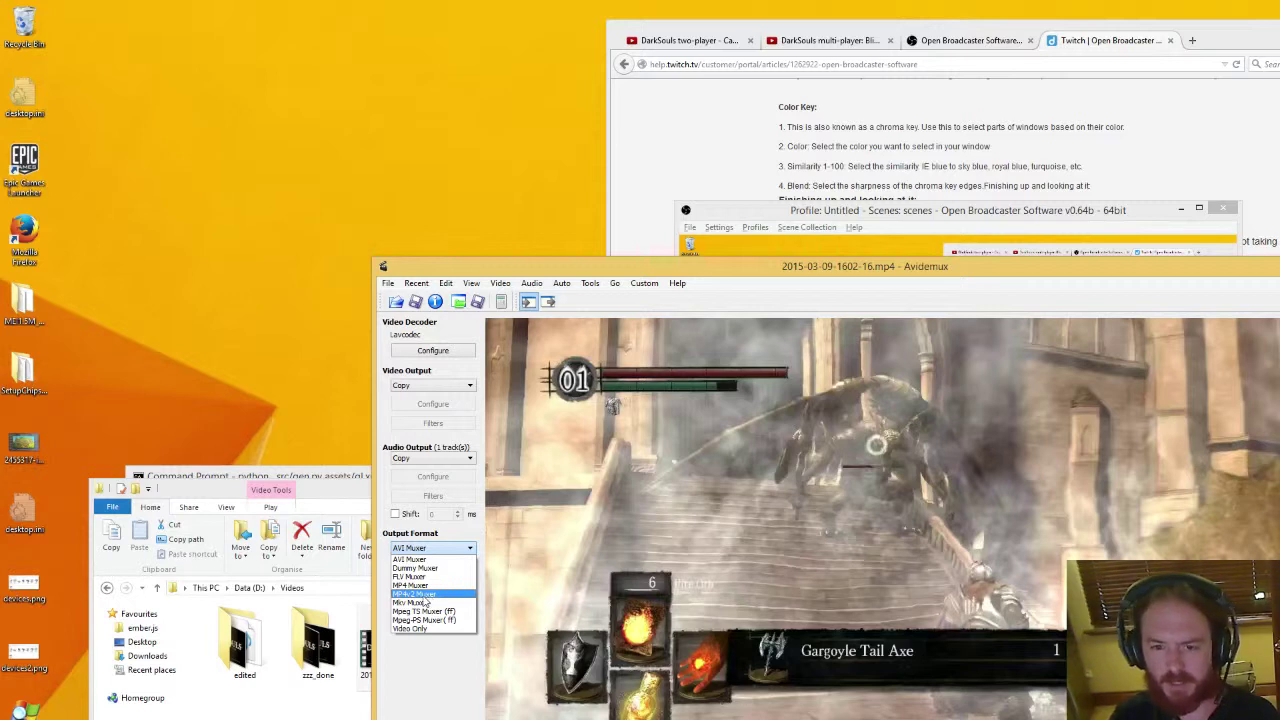
click(424, 595)
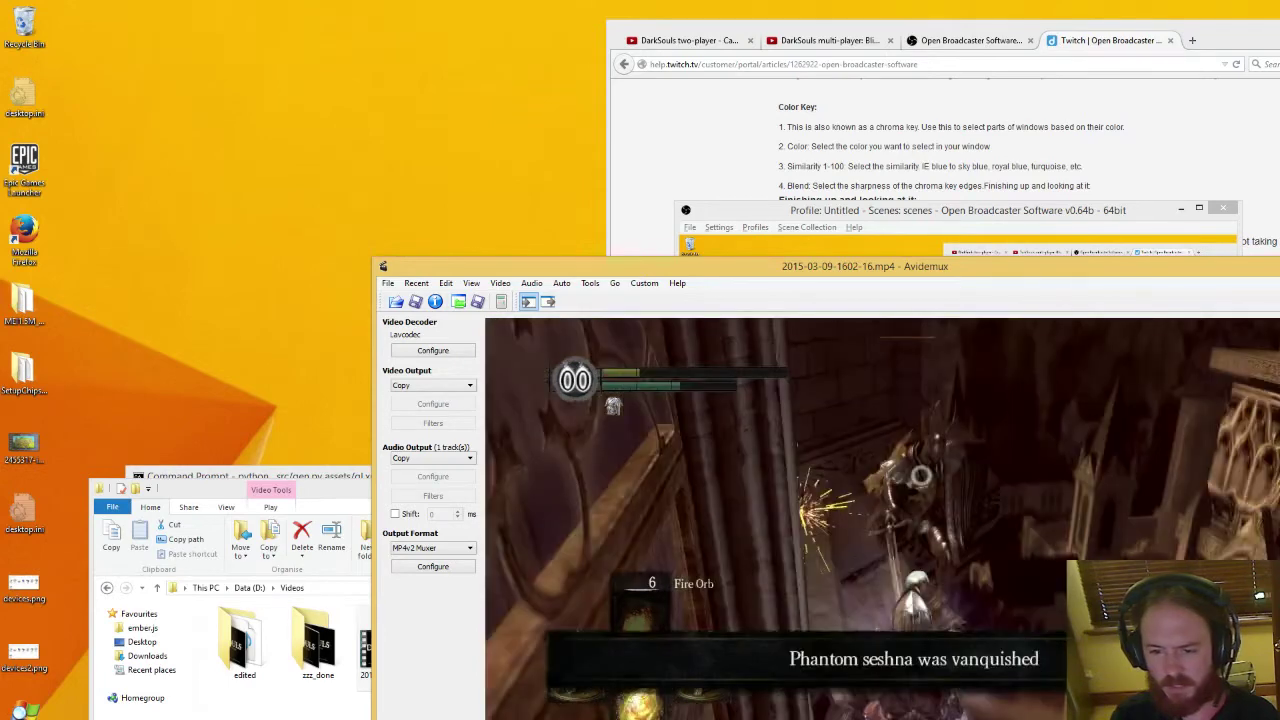
click(414, 302)
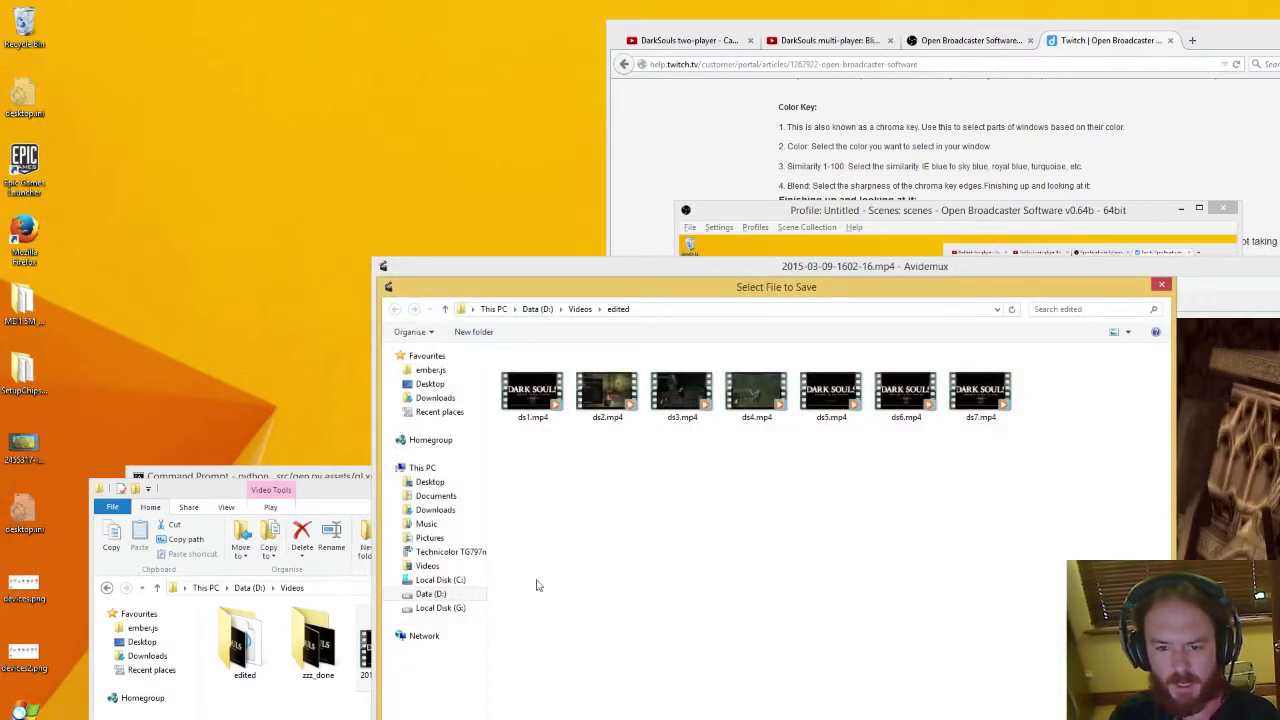
key(Escape)
click(424, 549)
click(432, 529)
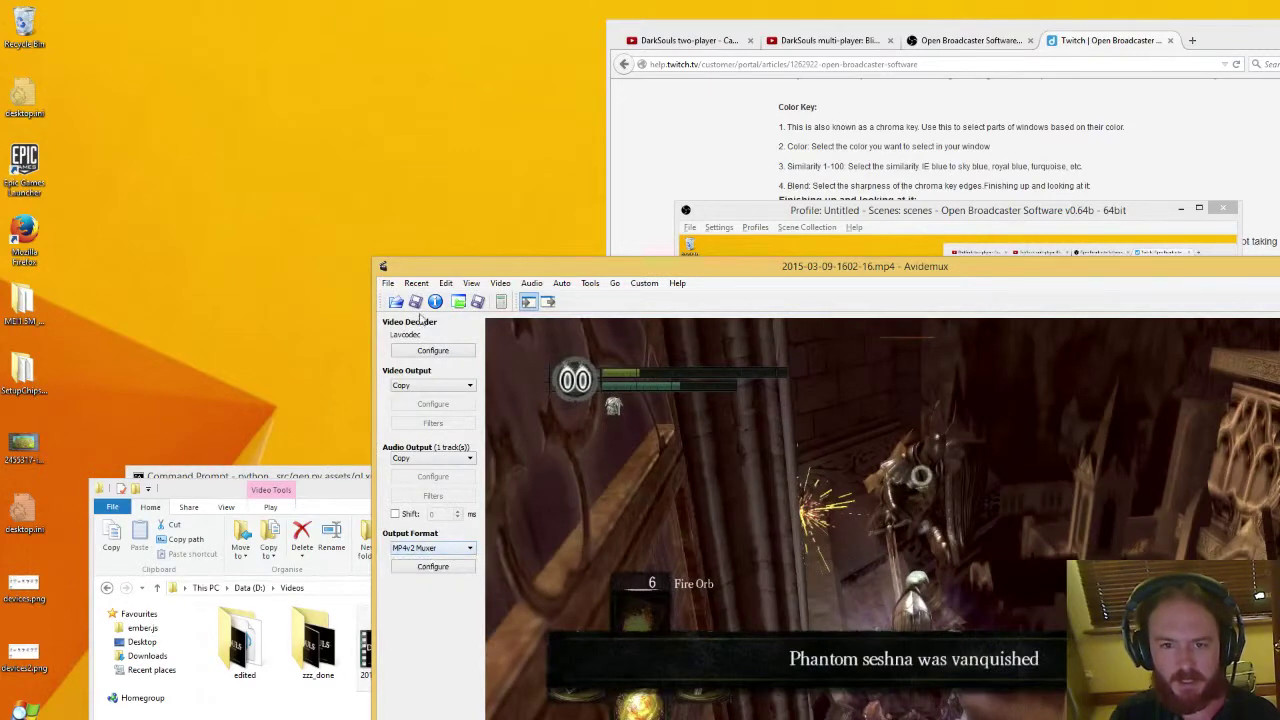
Save the video as ds8.tst.mp4 in the D:\Videos\edited folder and dismiss the completion message
click(414, 302)
click(978, 390)
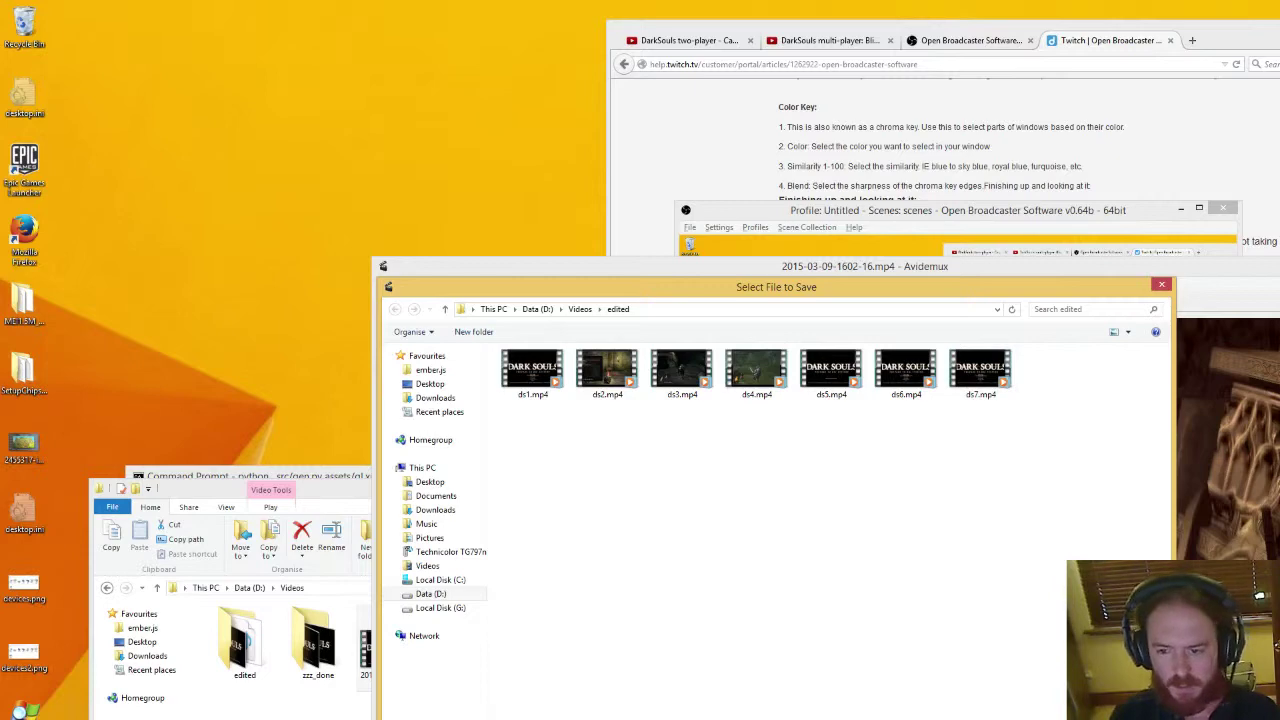
key(Return)
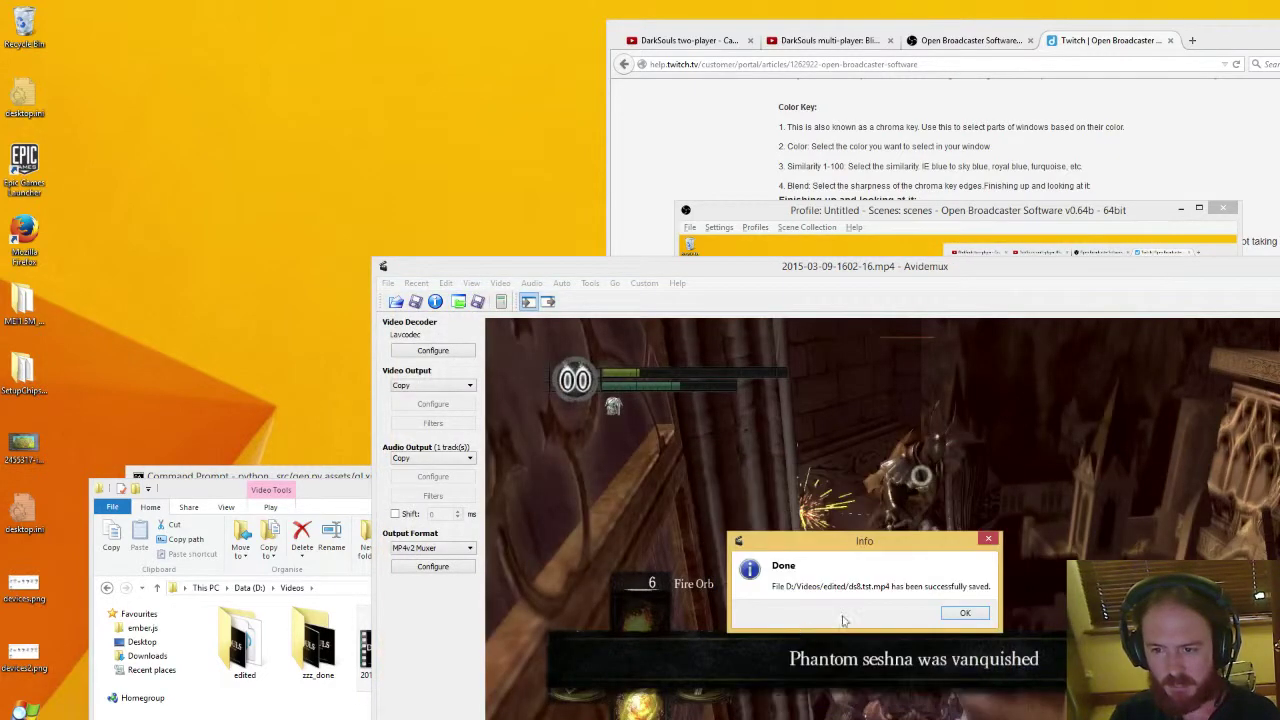
click(955, 613)
Play ds8.tst.mp4 from the edited folder, skip ahead to check the footage, and close the player
double_click(244, 640)
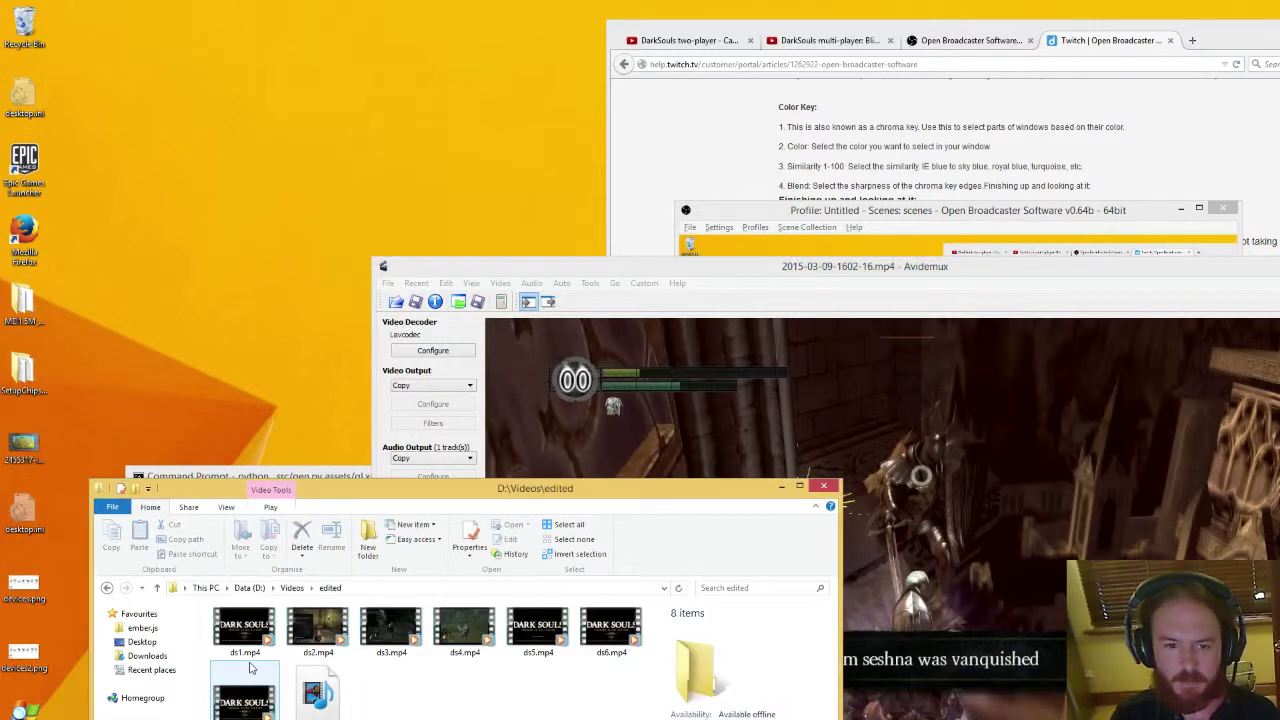
double_click(317, 700)
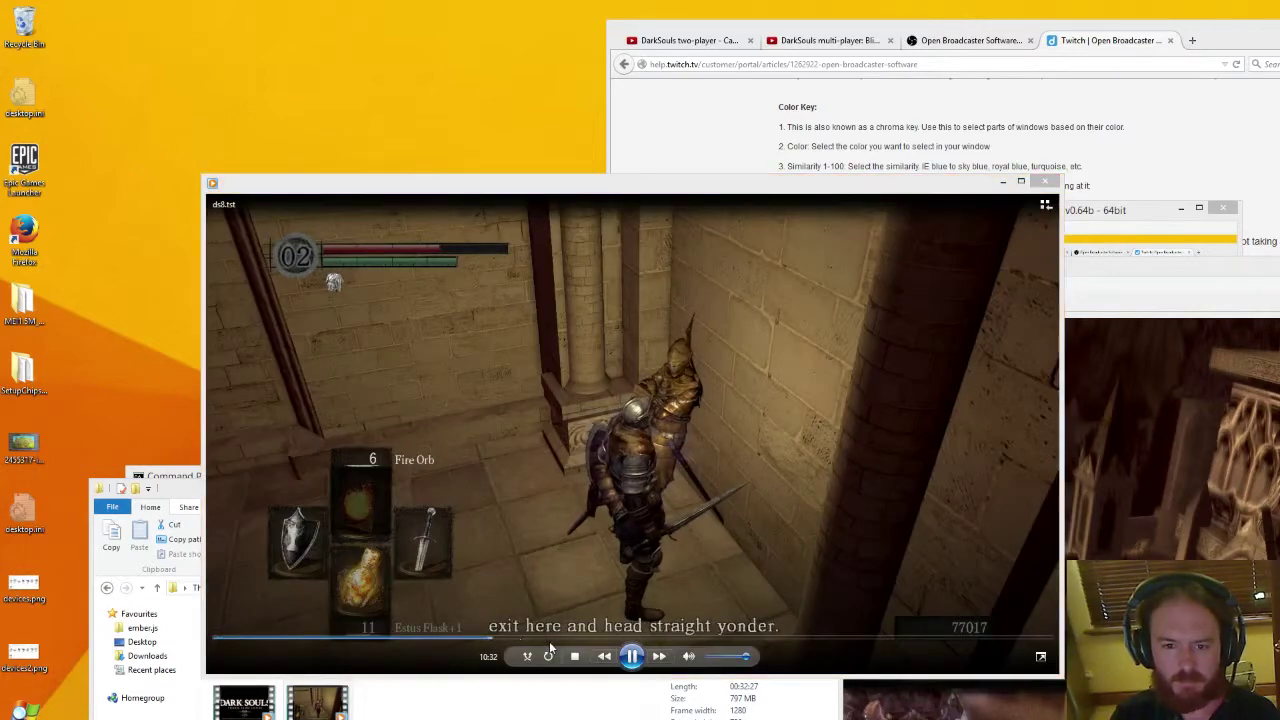
click(562, 637)
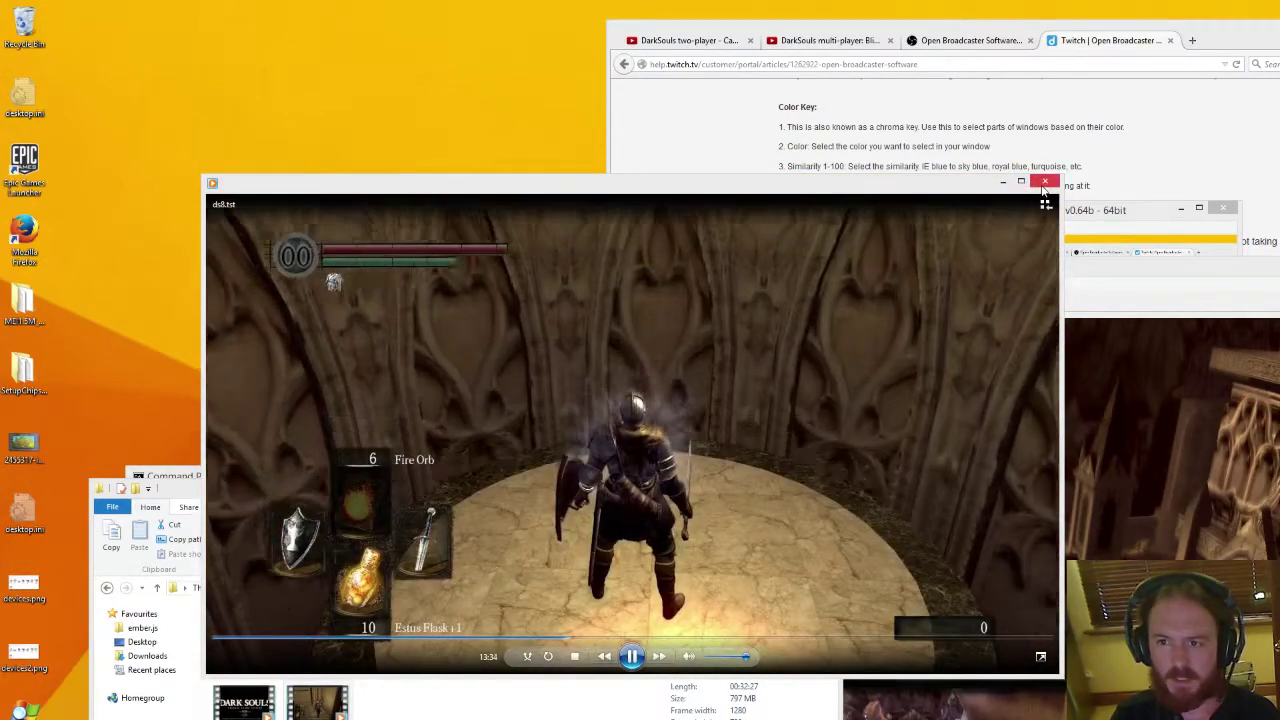
click(1044, 181)
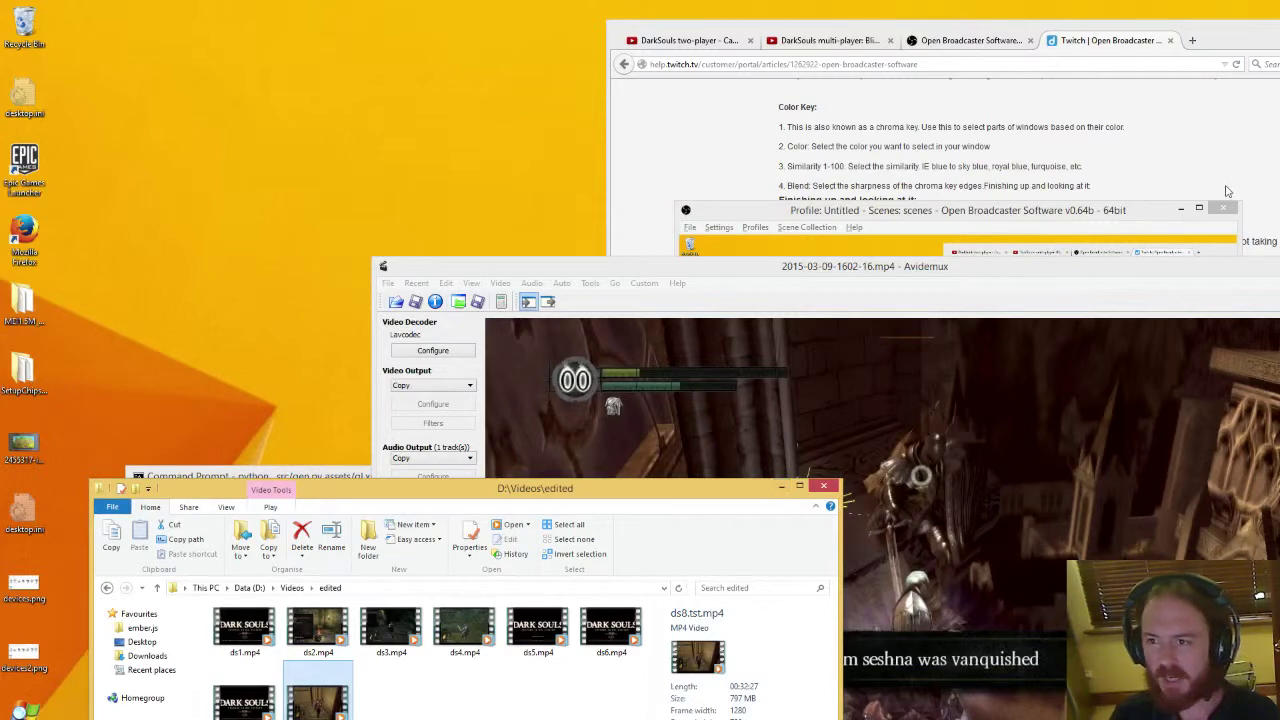
click(1194, 42)
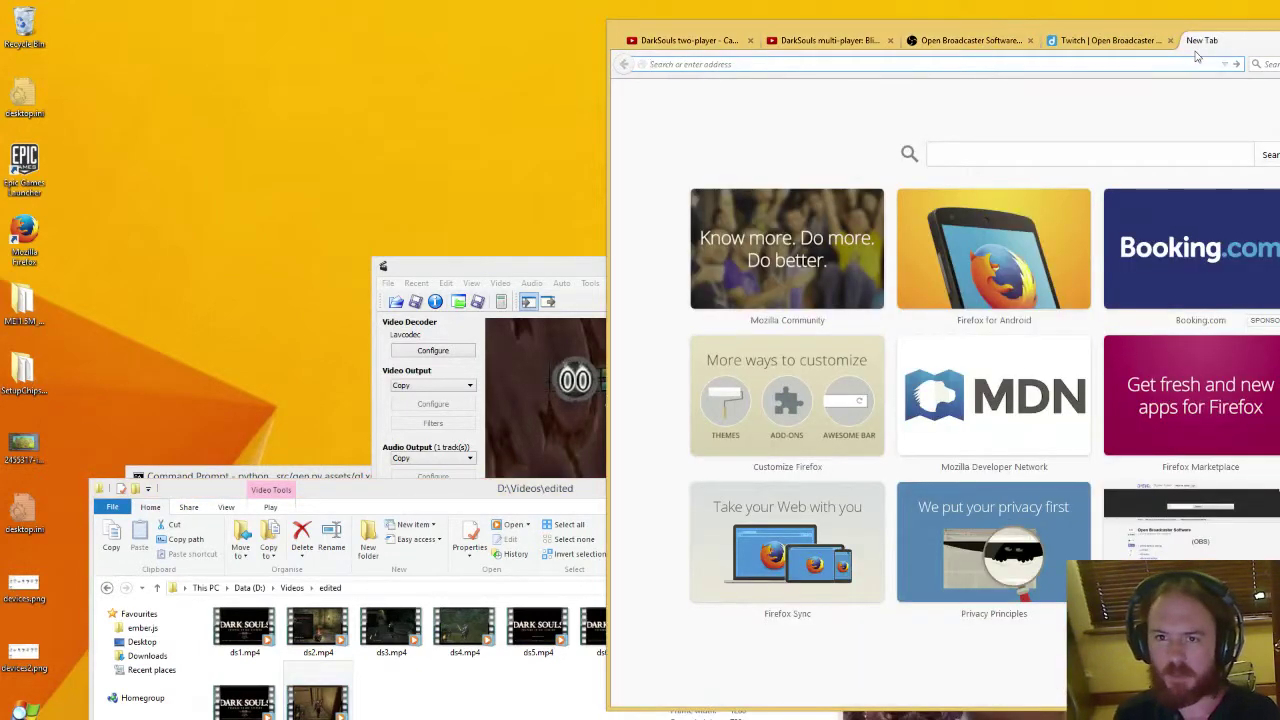
text(youtube.com/)
key(Return)
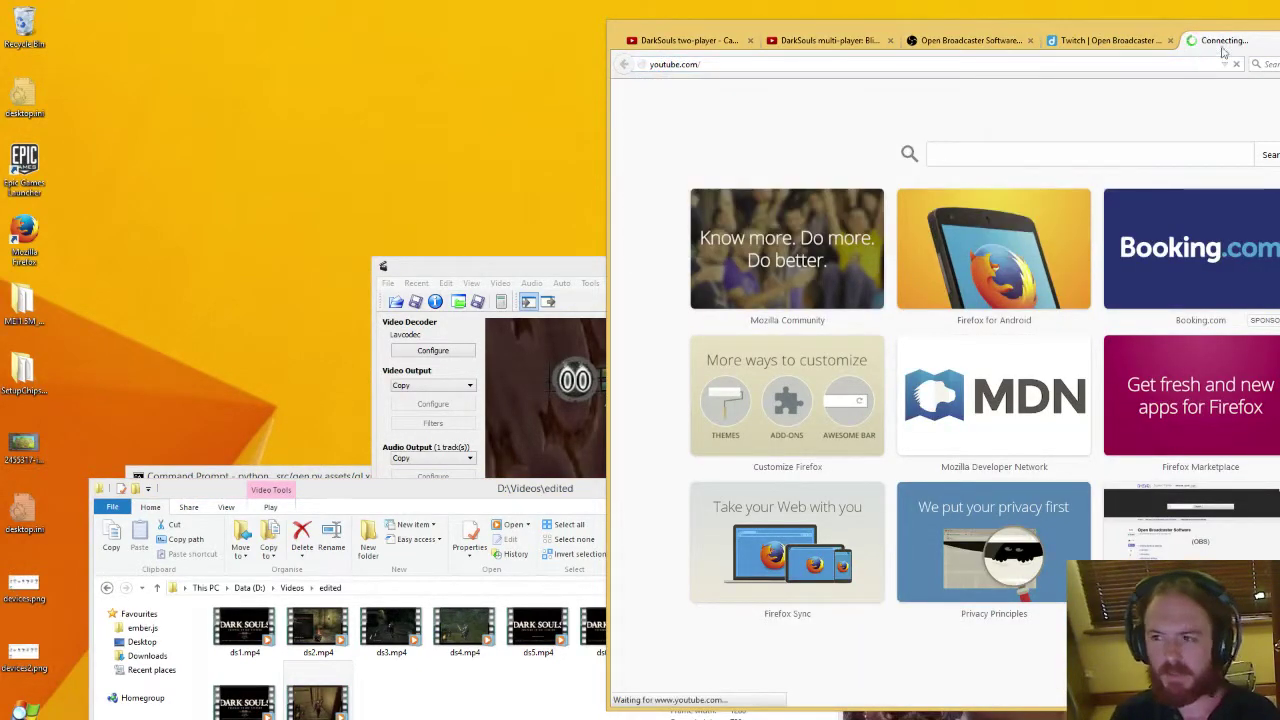
key(ctrl+w)
Open the YouTube channel page in a new browser tab and view its uploaded videos and playlists
key(ctrl+t)
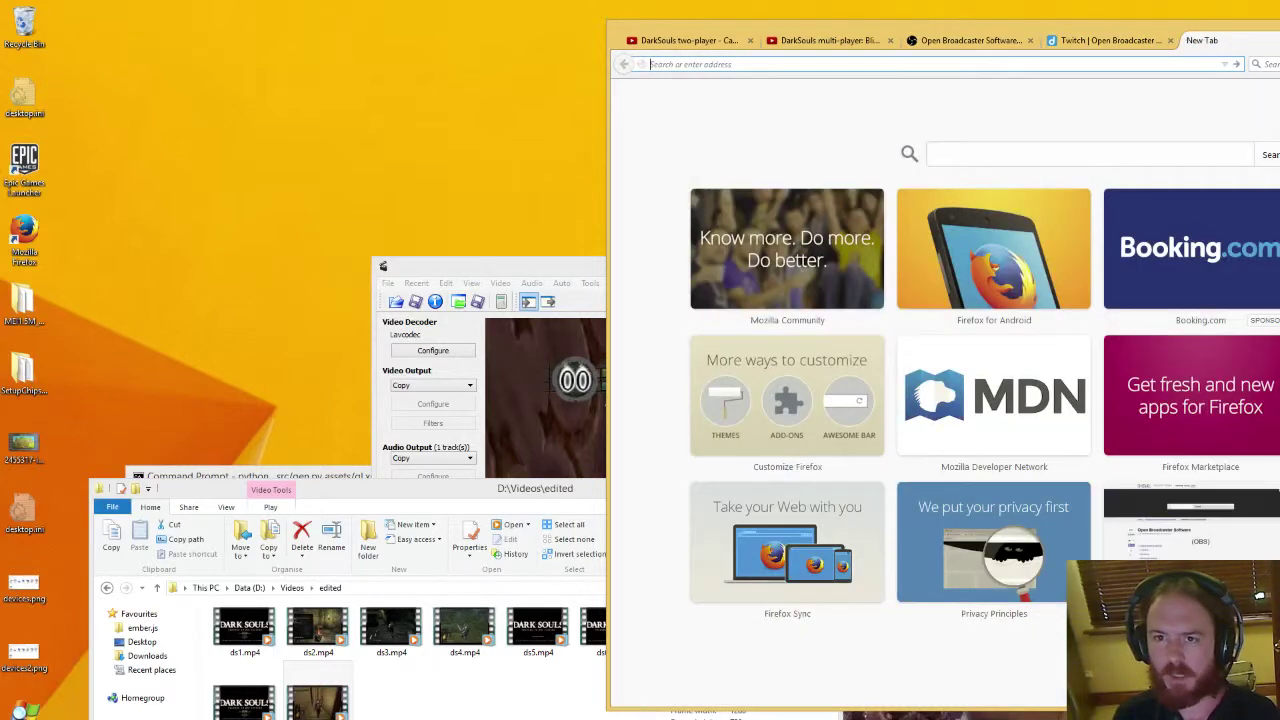
text(youtube.com/cec)
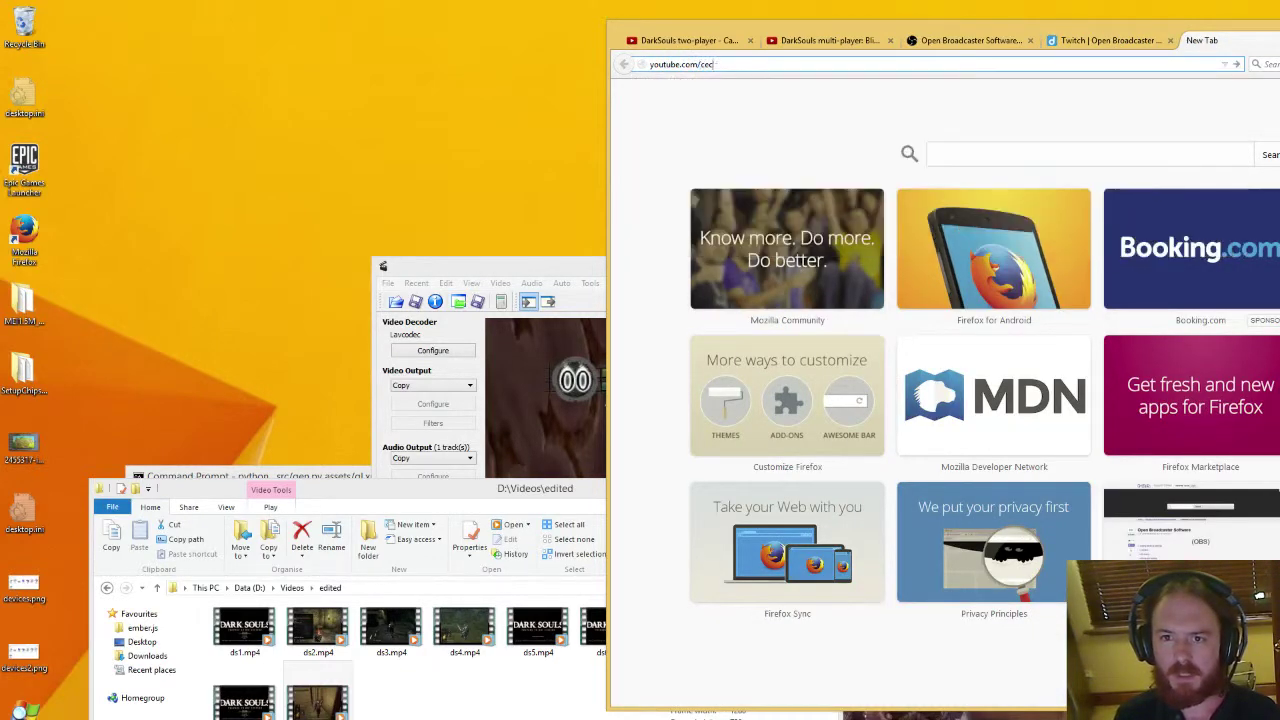
key(BackSpace)
key(BackSpace)
key(BackSpace)
text(user/)
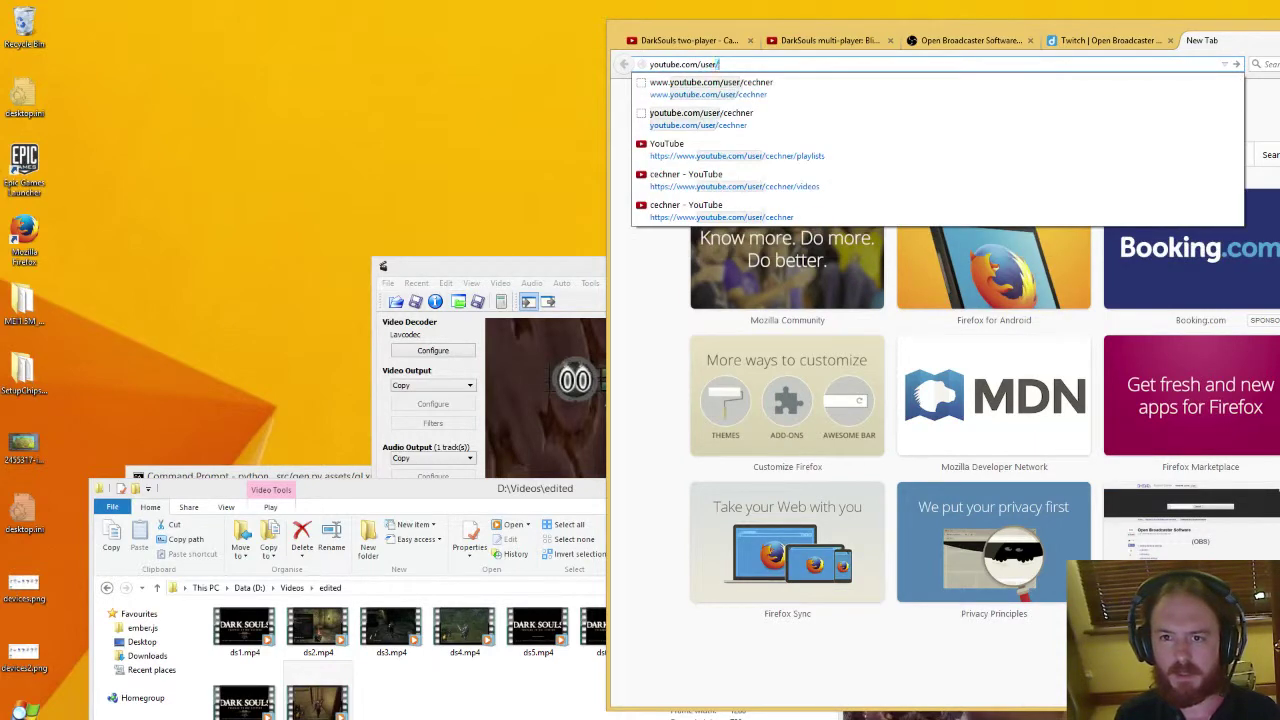
text(cechner)
key(Return)
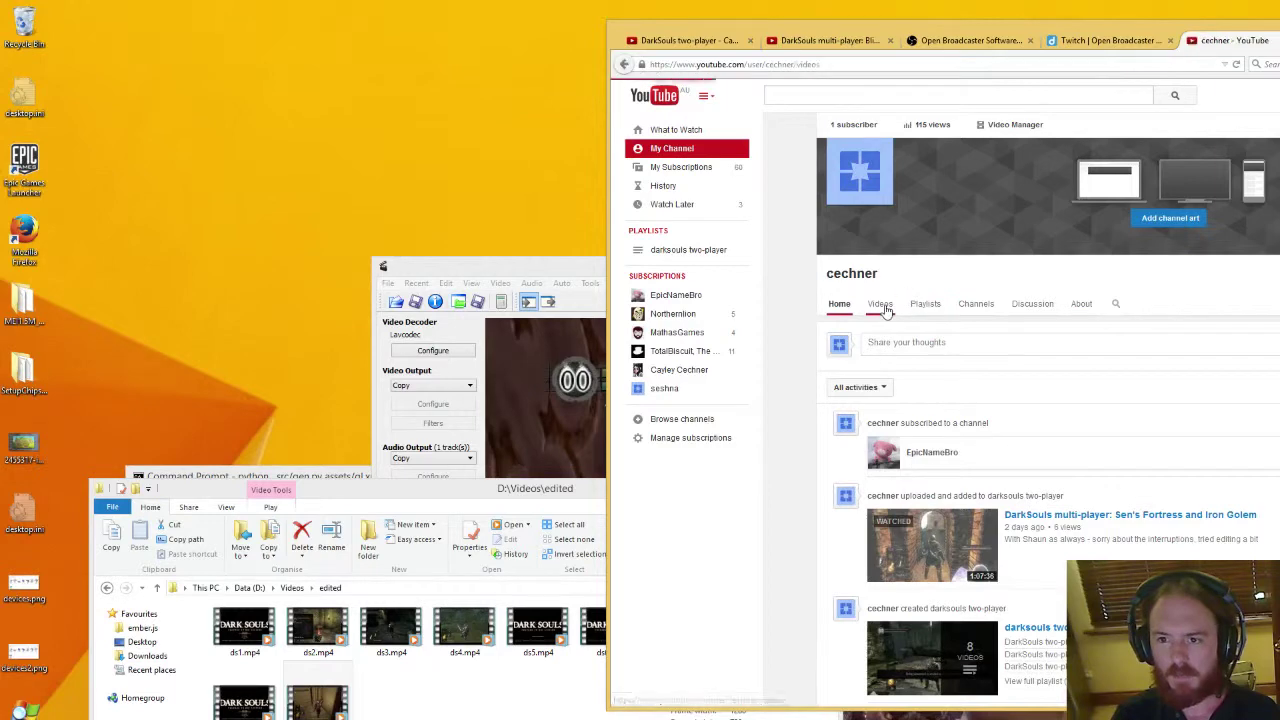
click(880, 304)
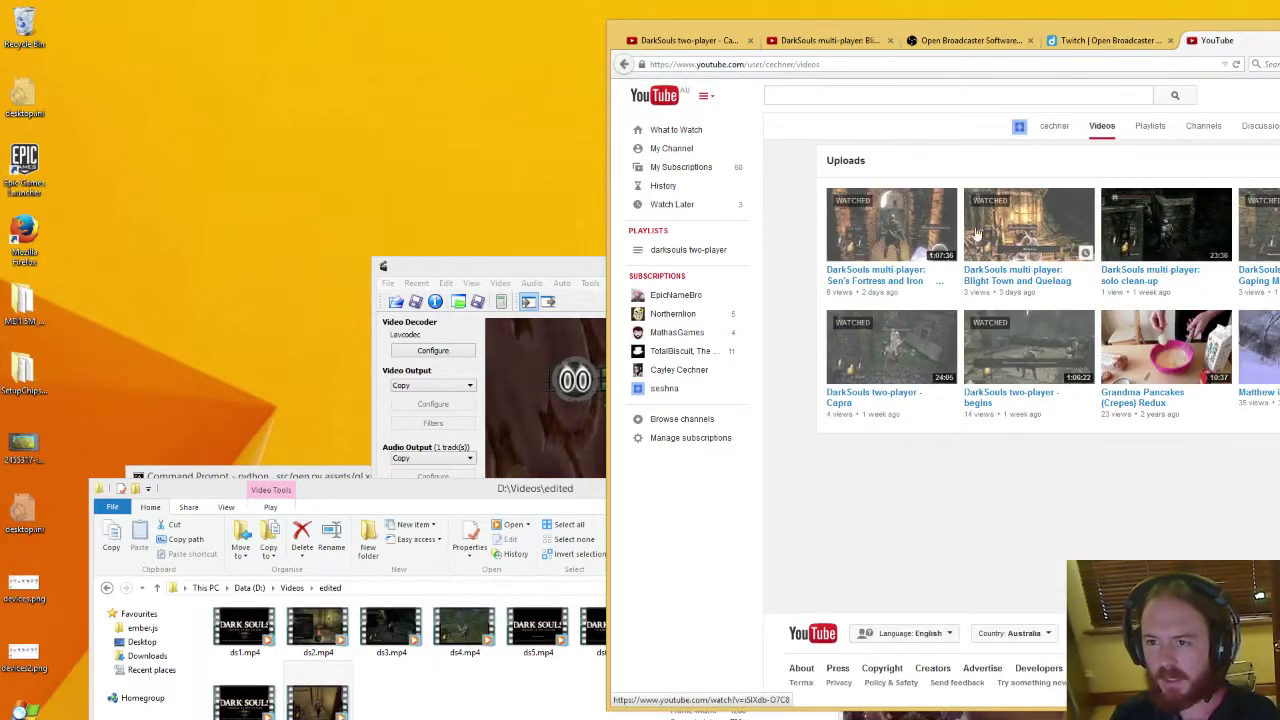
click(1145, 130)
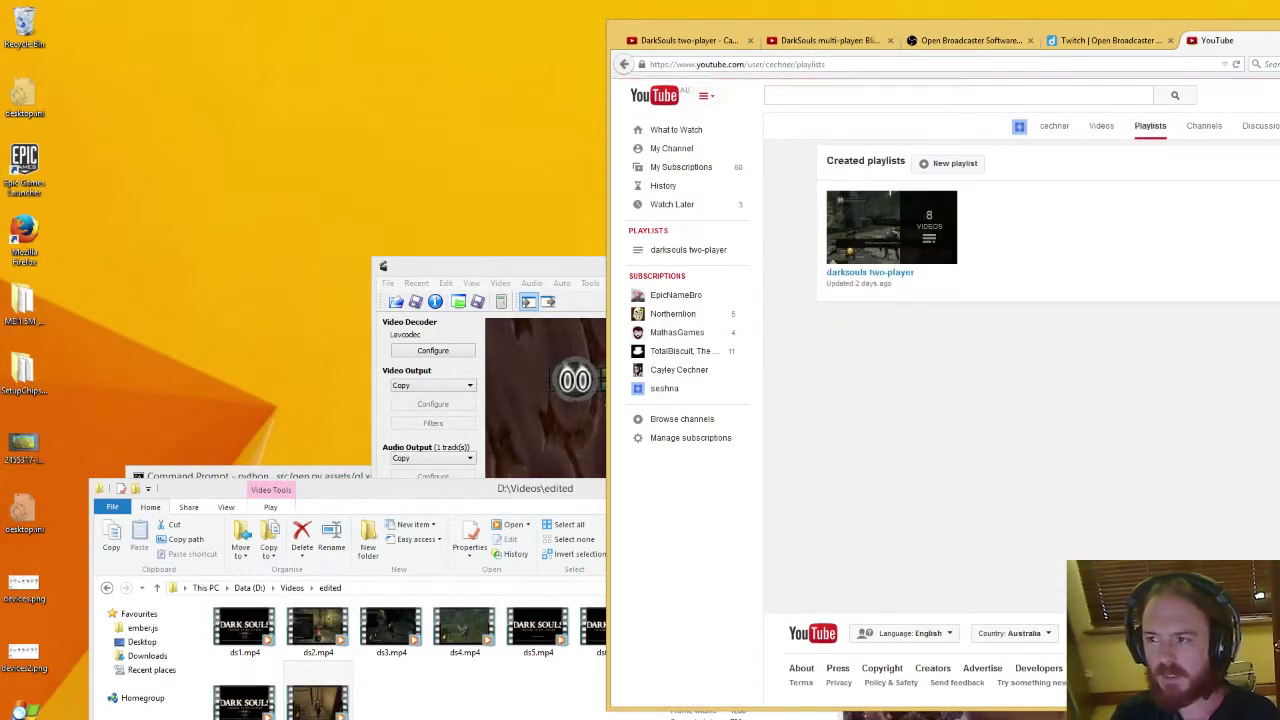
Start a YouTube upload of ds8.tst.mp4 from the edited folder and review its basic info, playlist and advanced settings
click(1279, 96)
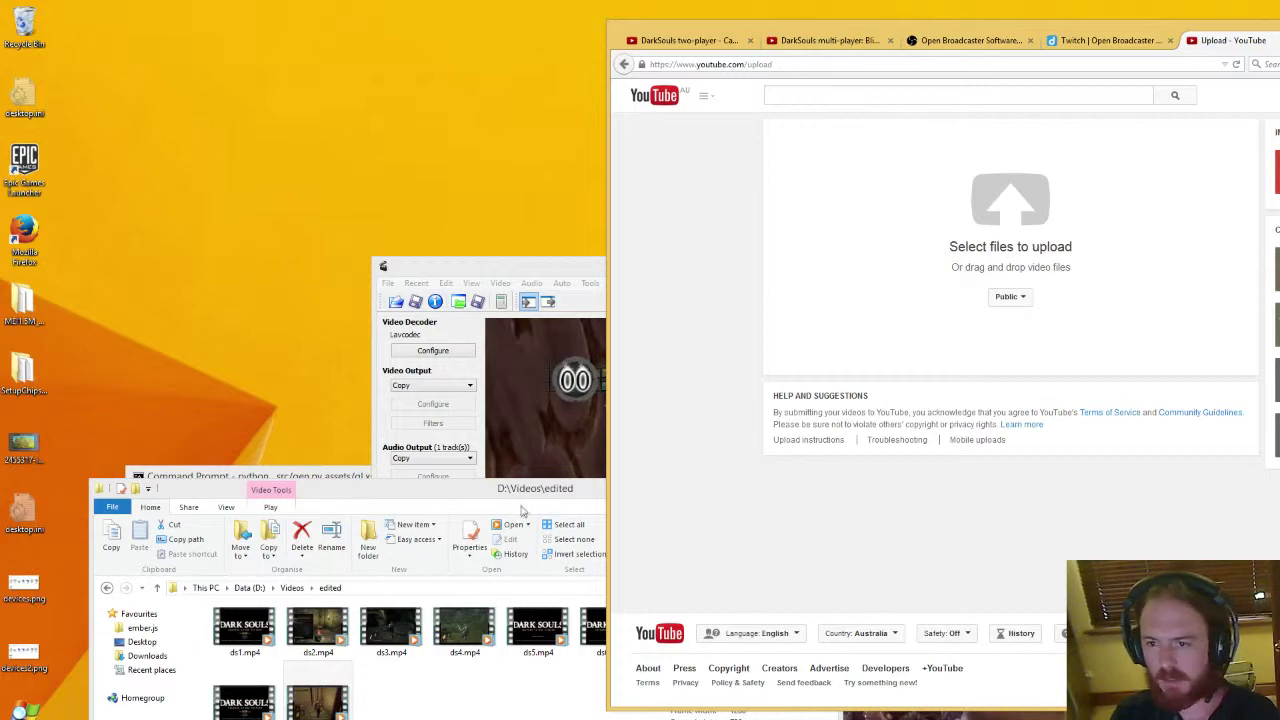
drag(320, 700, 996, 272)
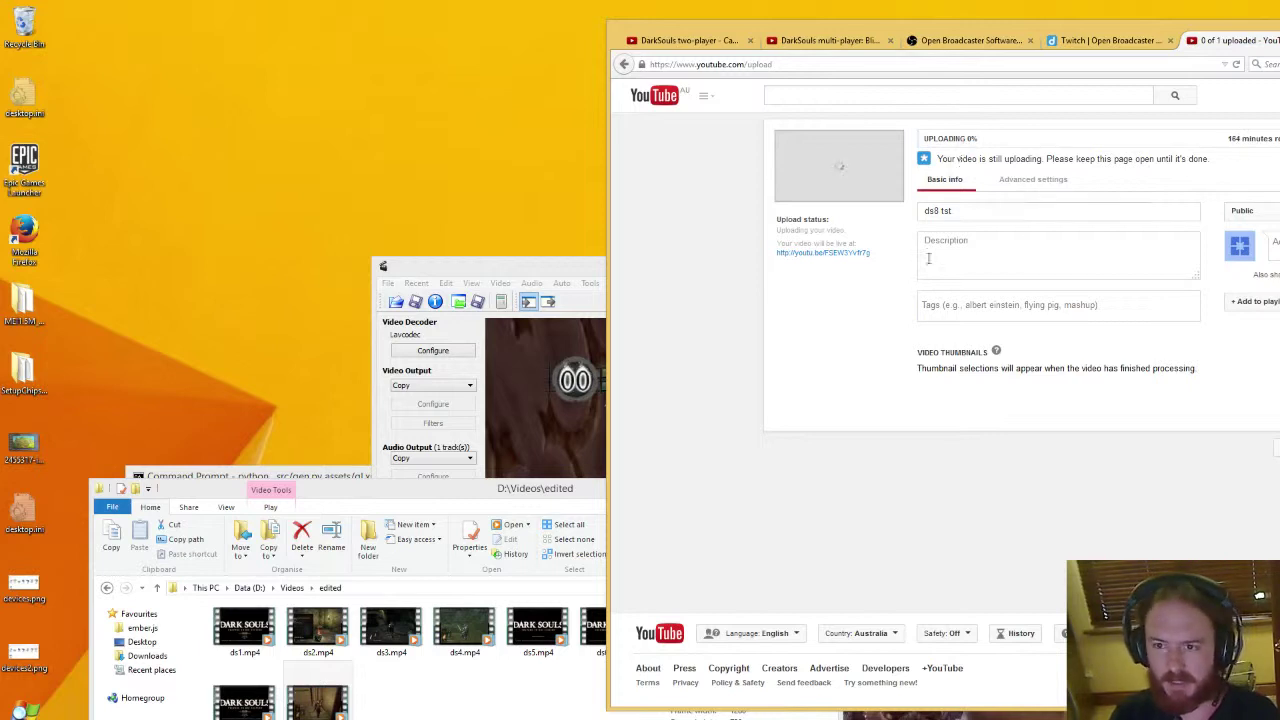
click(962, 212)
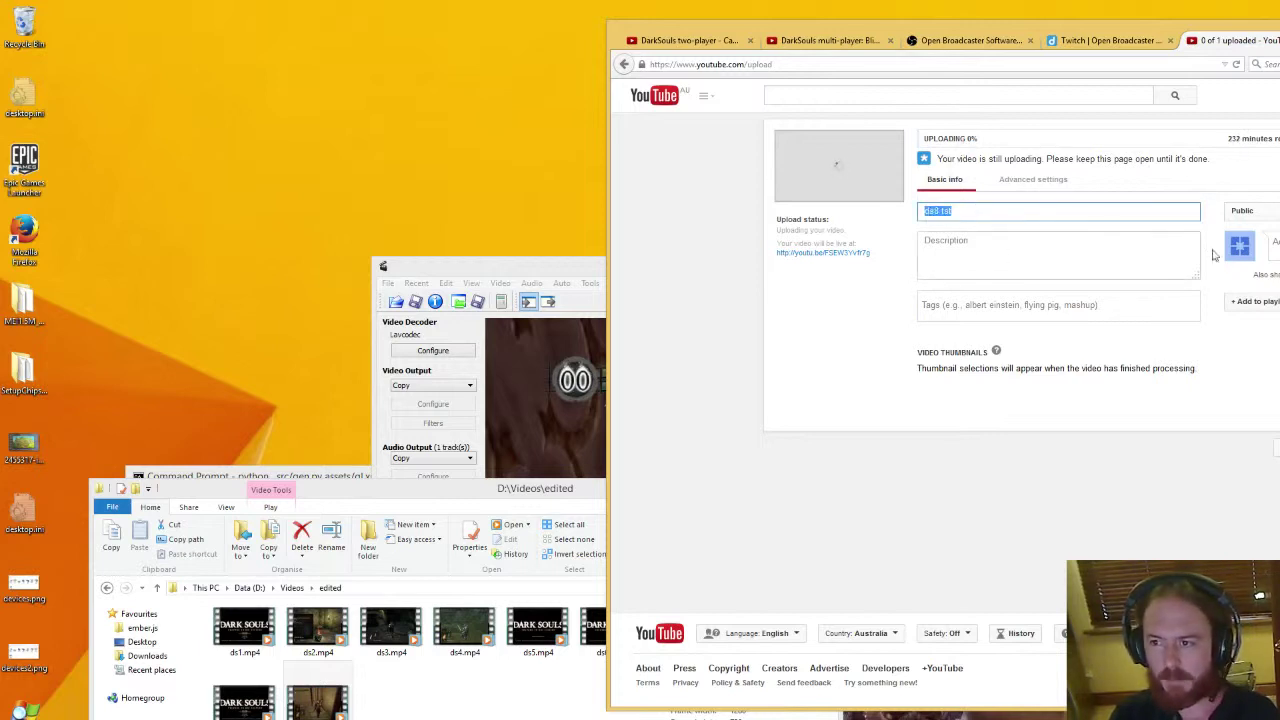
click(1251, 302)
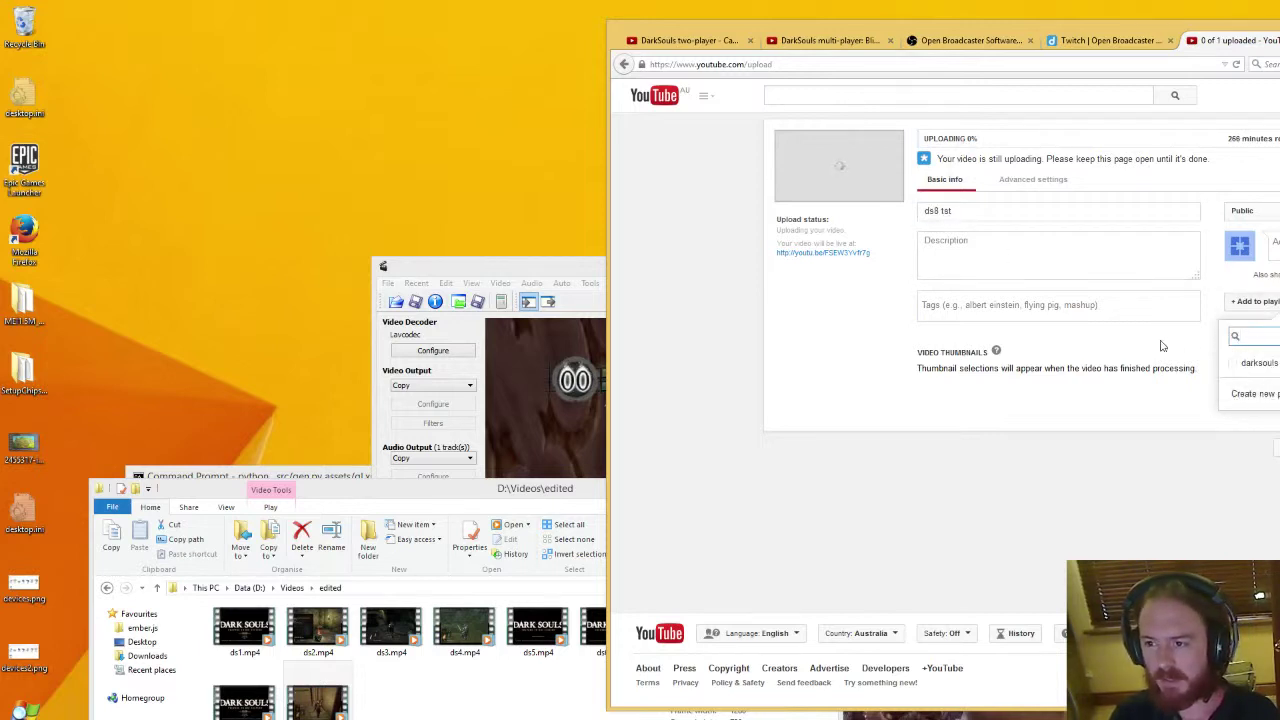
click(1025, 181)
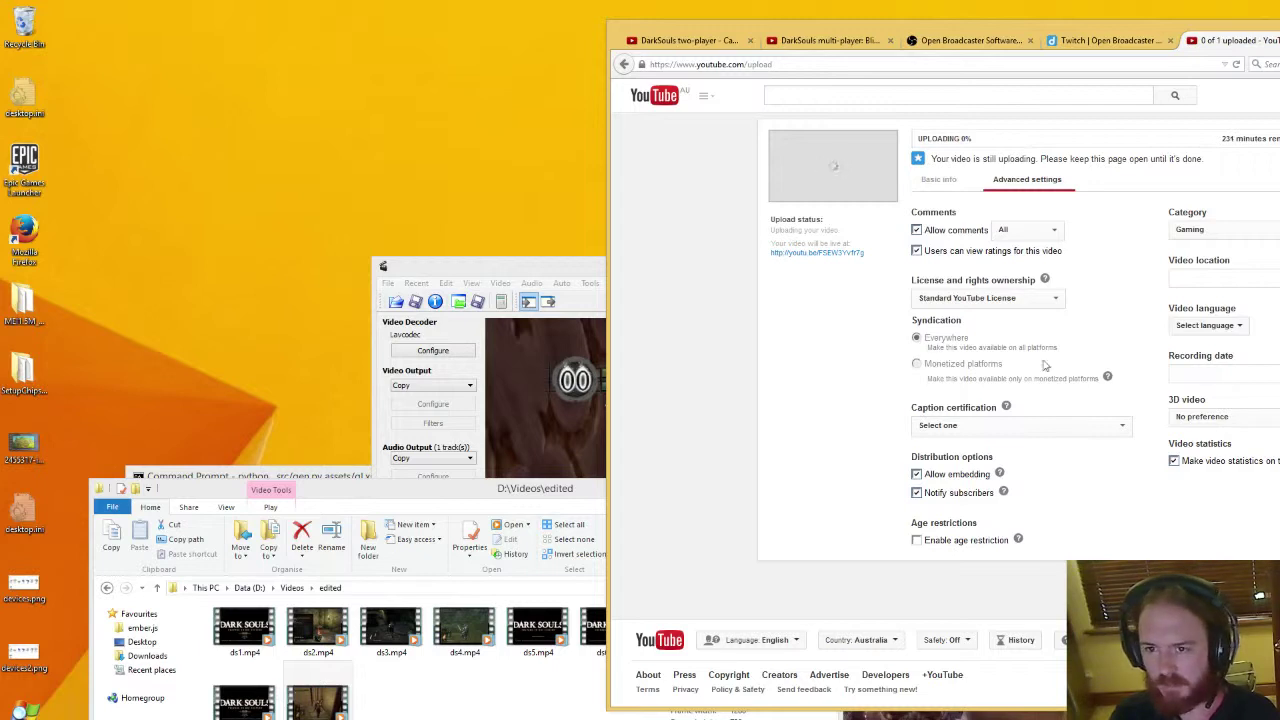
click(941, 184)
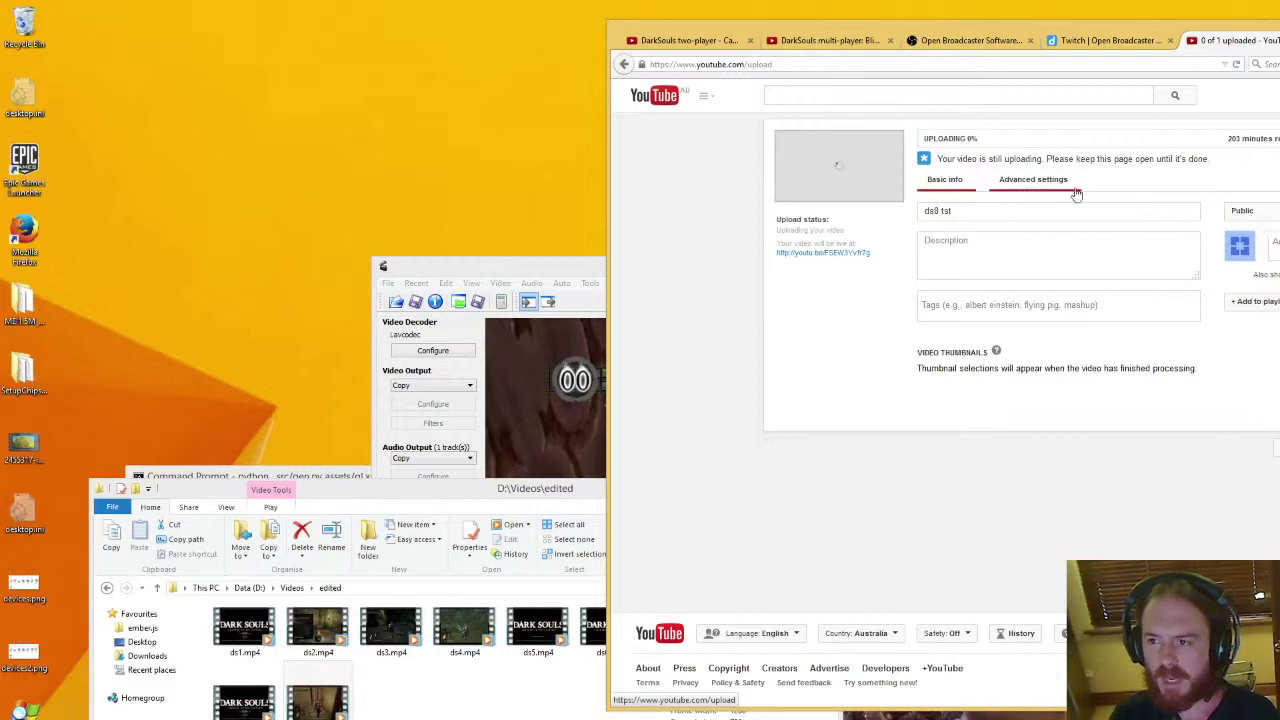
Search the web for "edit youtube video", leave the upload page, and open the YouTube Video Editor
click(1192, 66)
text(edit)
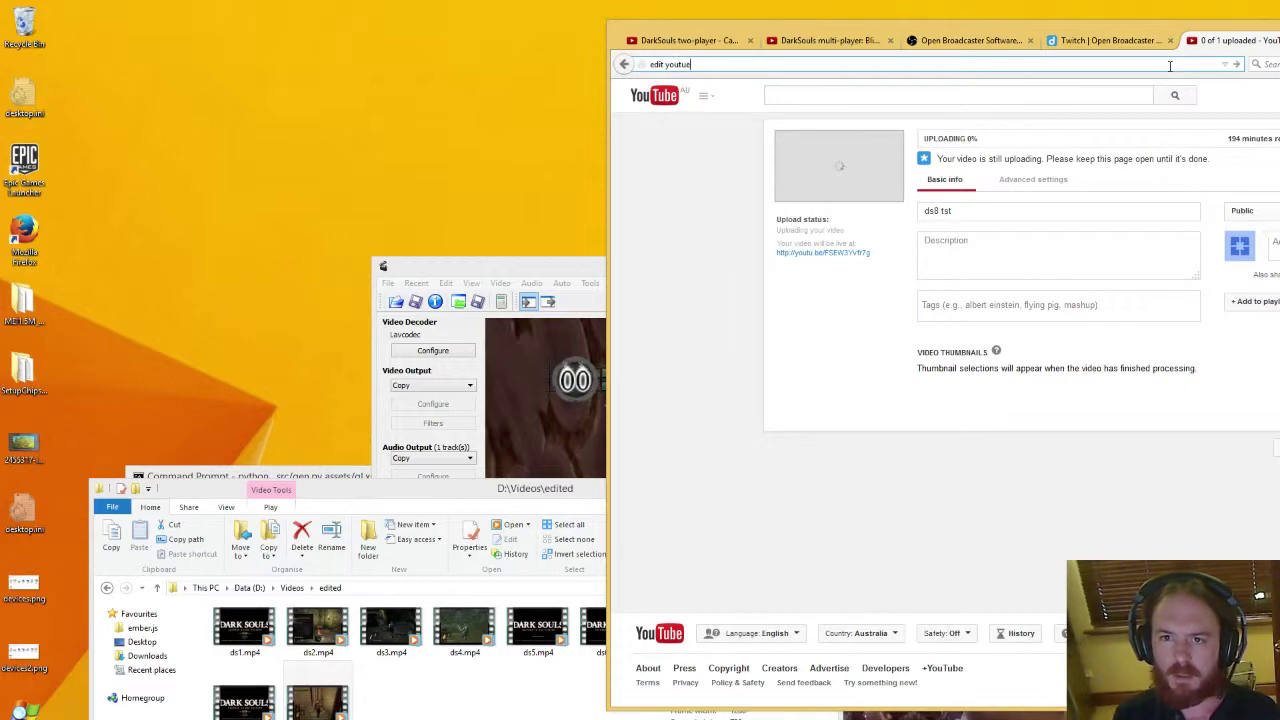
text(youtube video)
key(Return)
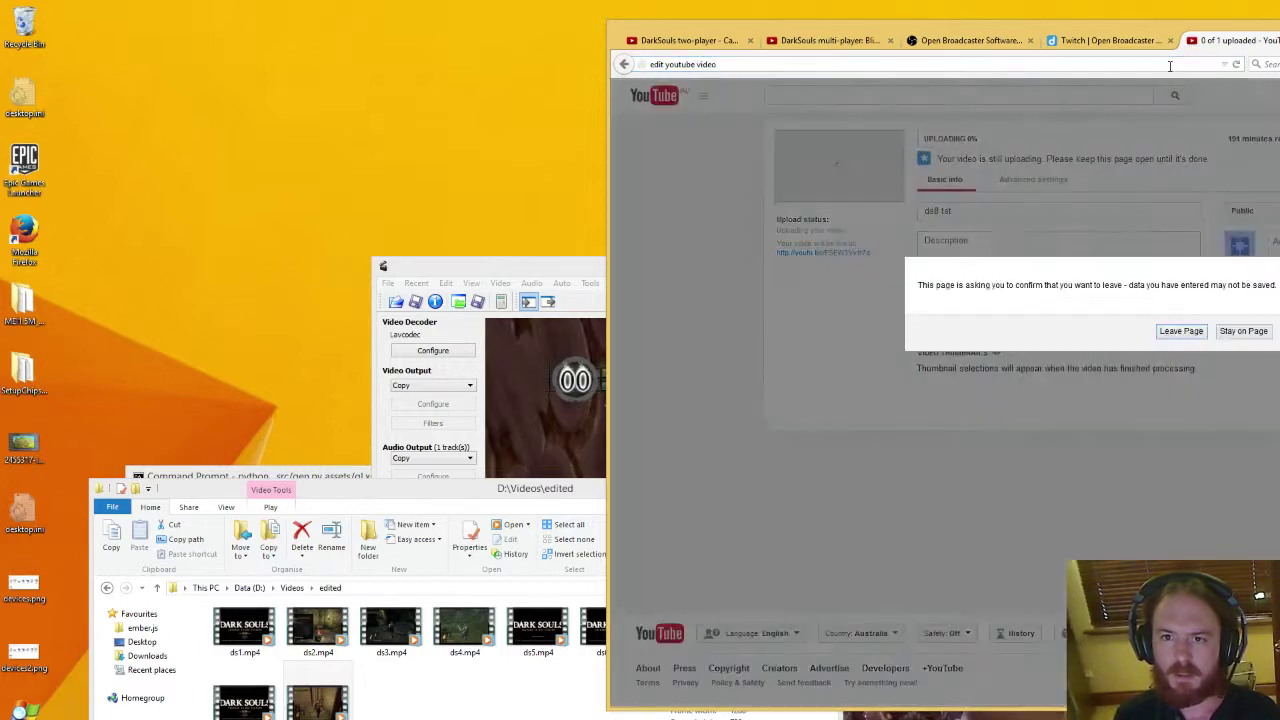
click(1161, 333)
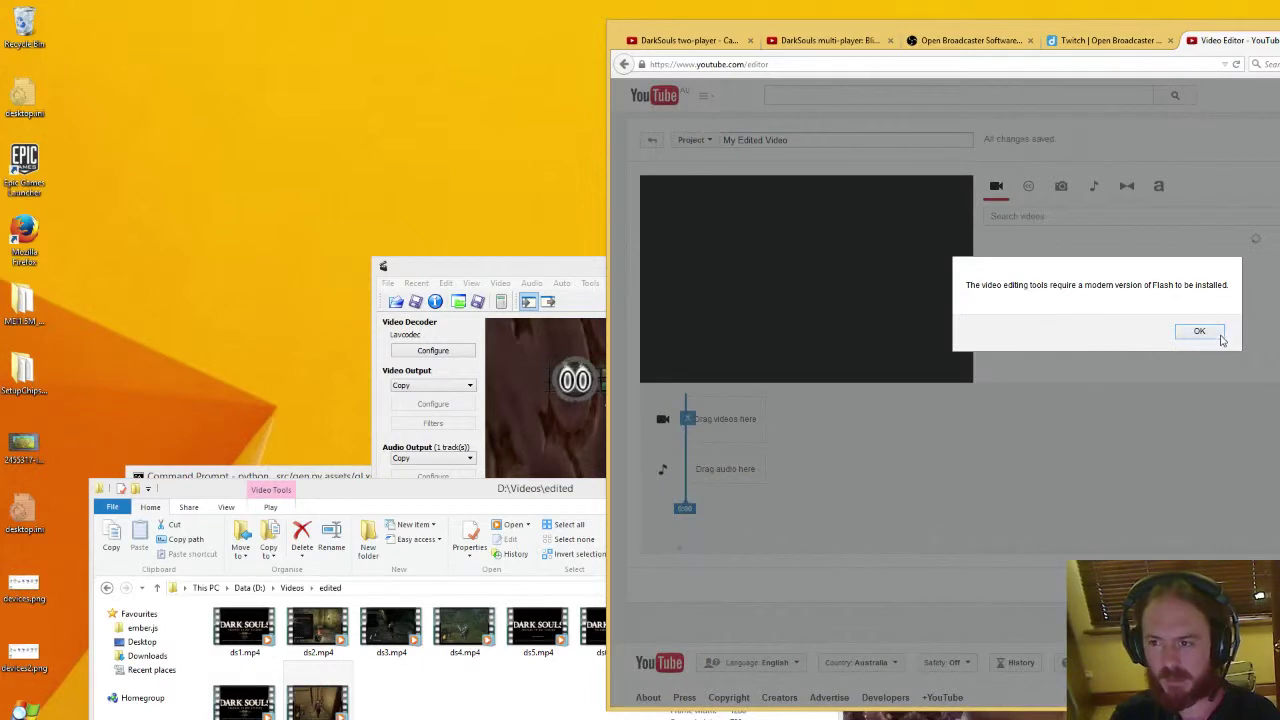
Dismiss the Flash notice and add the 23:35 DarkSouls video to the editor's video timeline
click(1199, 333)
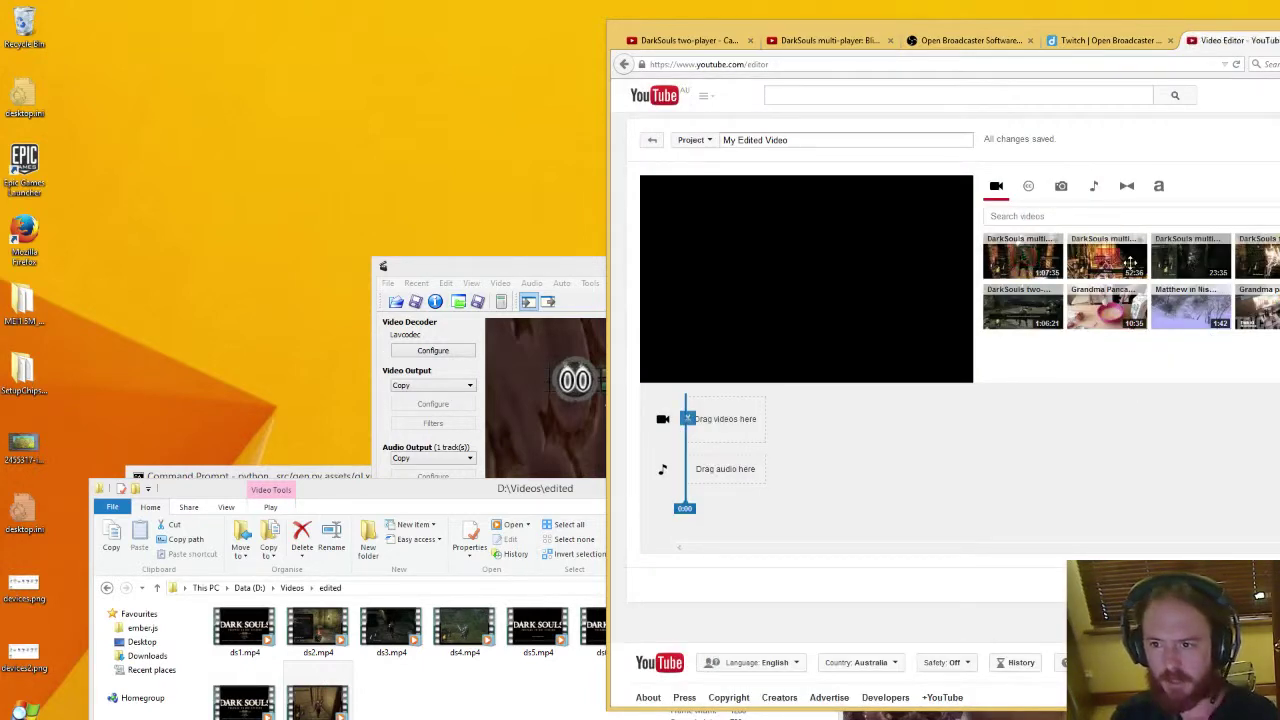
drag(1177, 255, 730, 420)
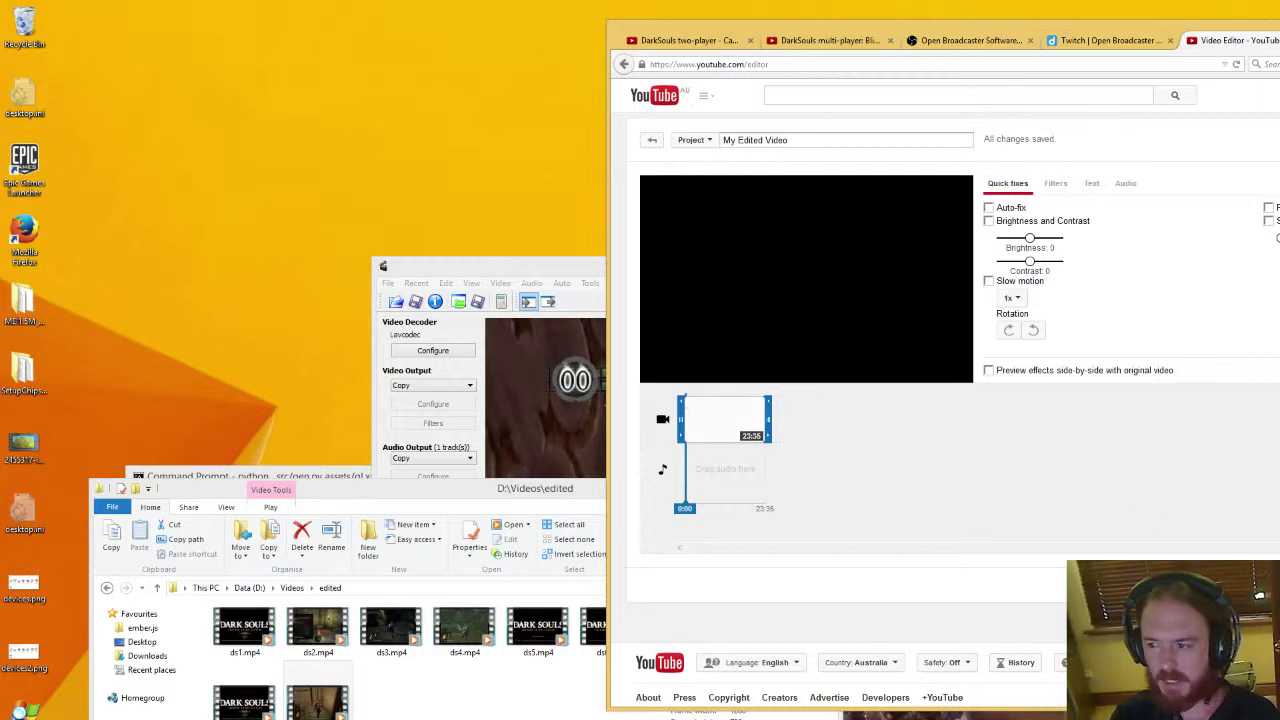
click(977, 506)
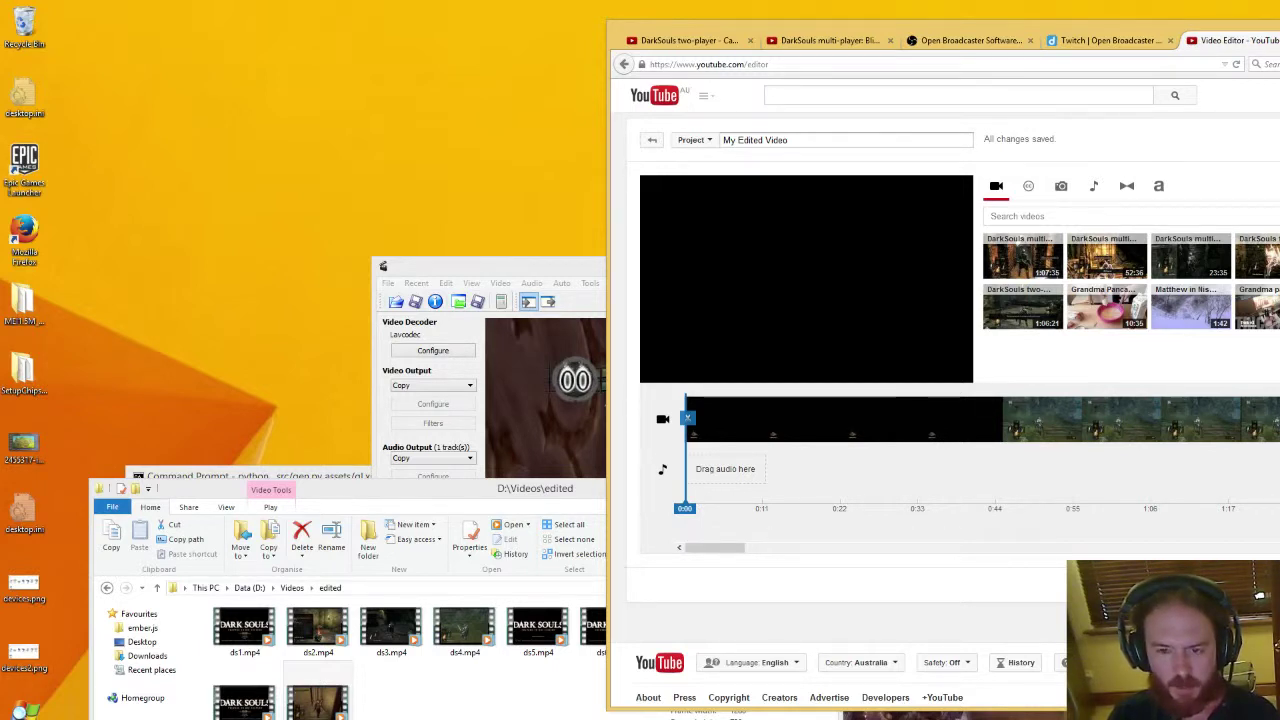
Switch to Open Broadcaster Software, inspect the Video Capture Device source's video and audio settings, and close them unchanged
key(alt+Tab)
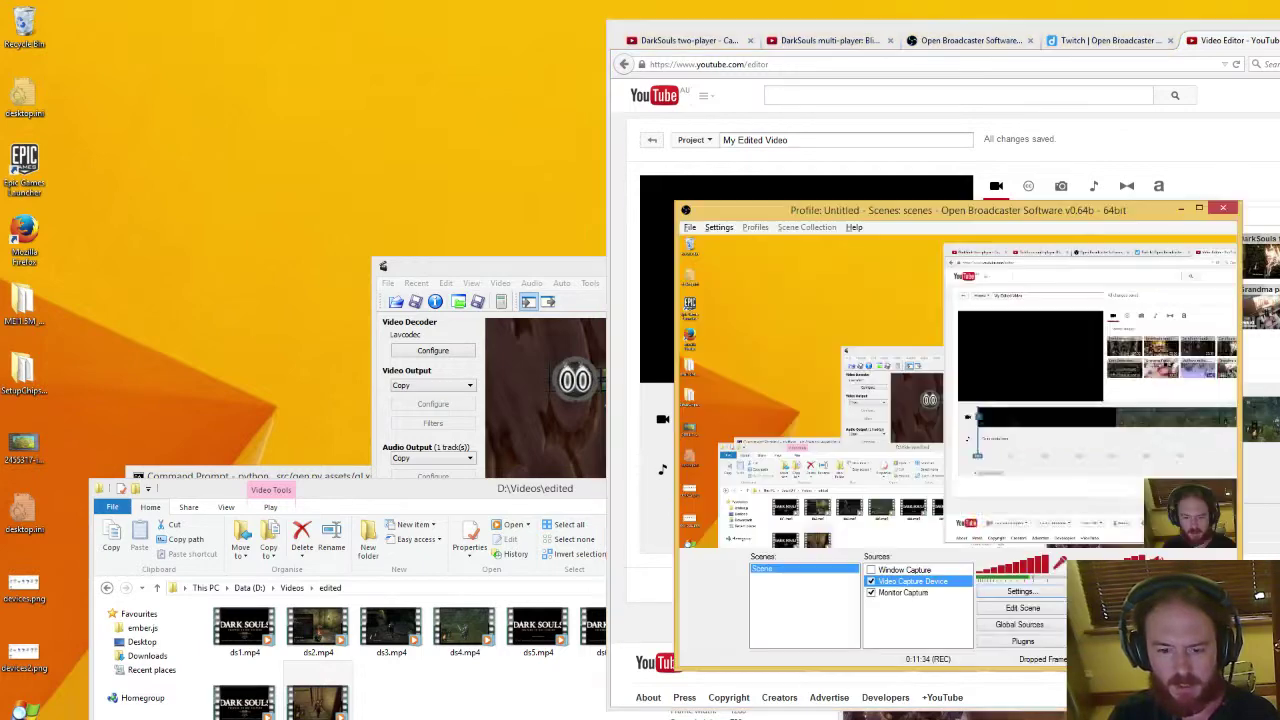
double_click(908, 584)
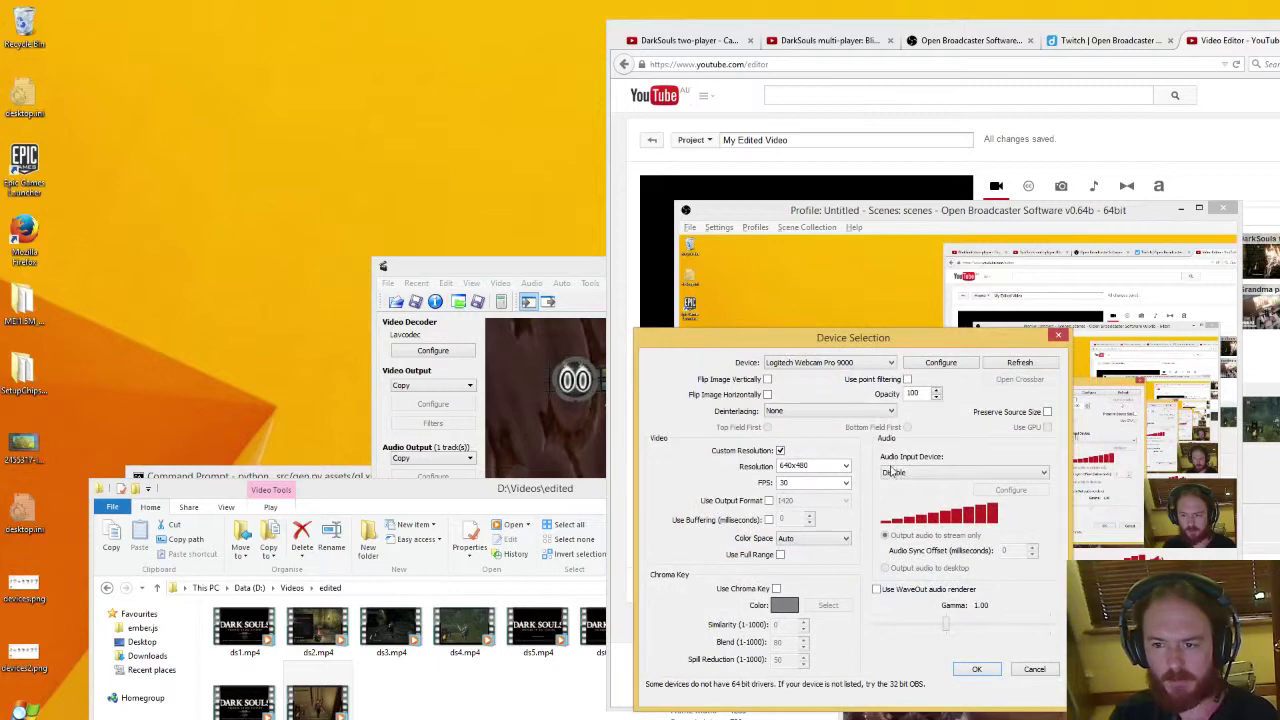
click(1060, 336)
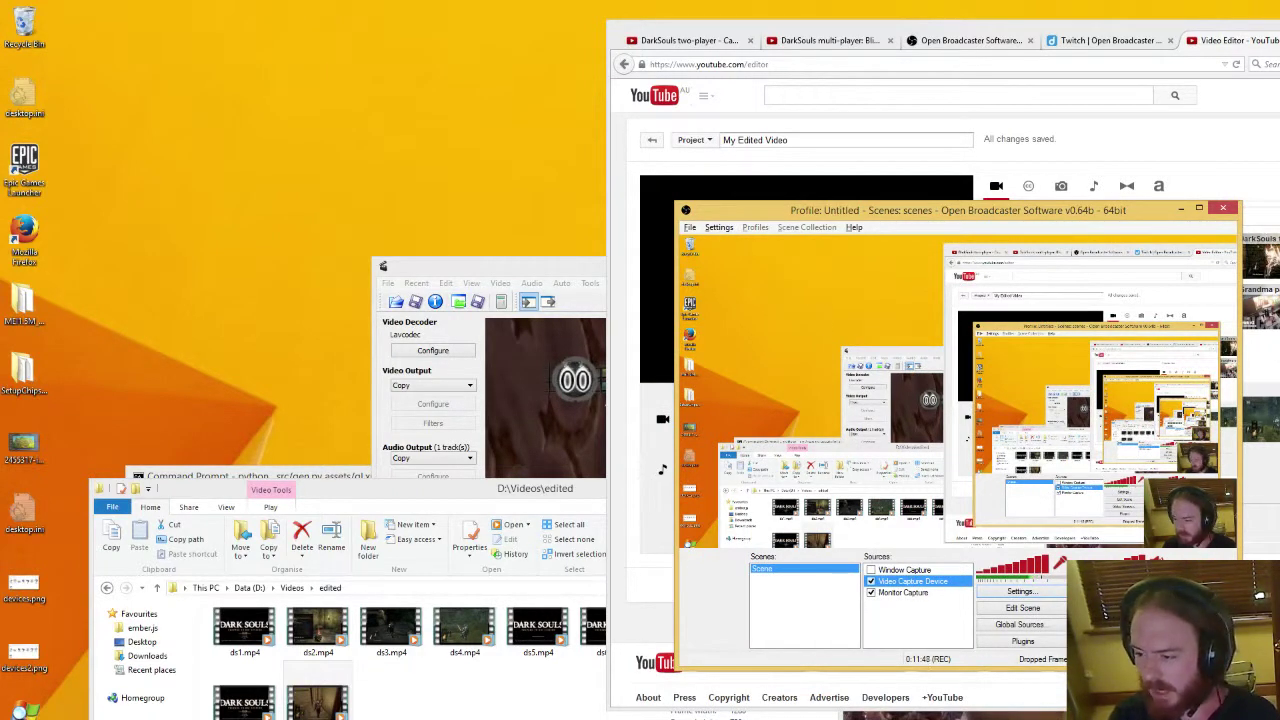
Review the sound devices listed in Volume Control Options and cancel out of it
key(alt+Tab)
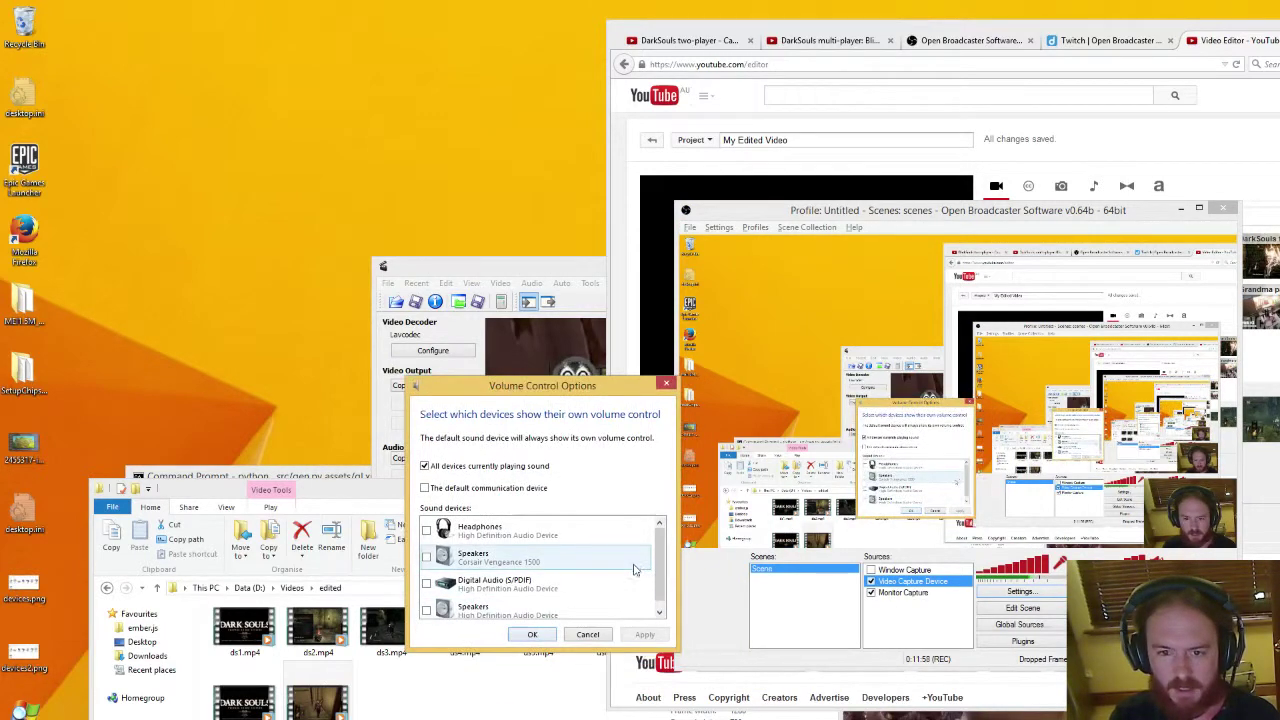
scroll(664, 577, down, 1)
scroll(664, 577, up, 1)
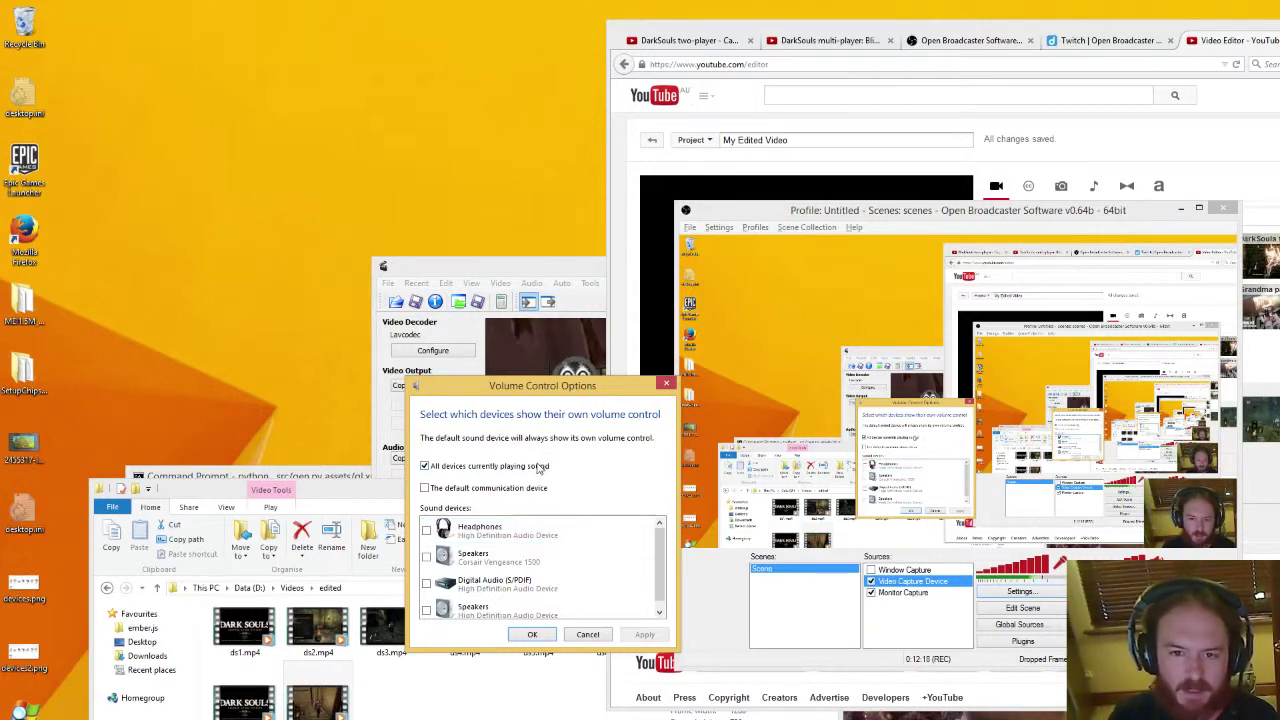
click(588, 634)
Search Control Panel for "audio", open the audio device management, review its Sounds and Communications options, and cancel
key(super)
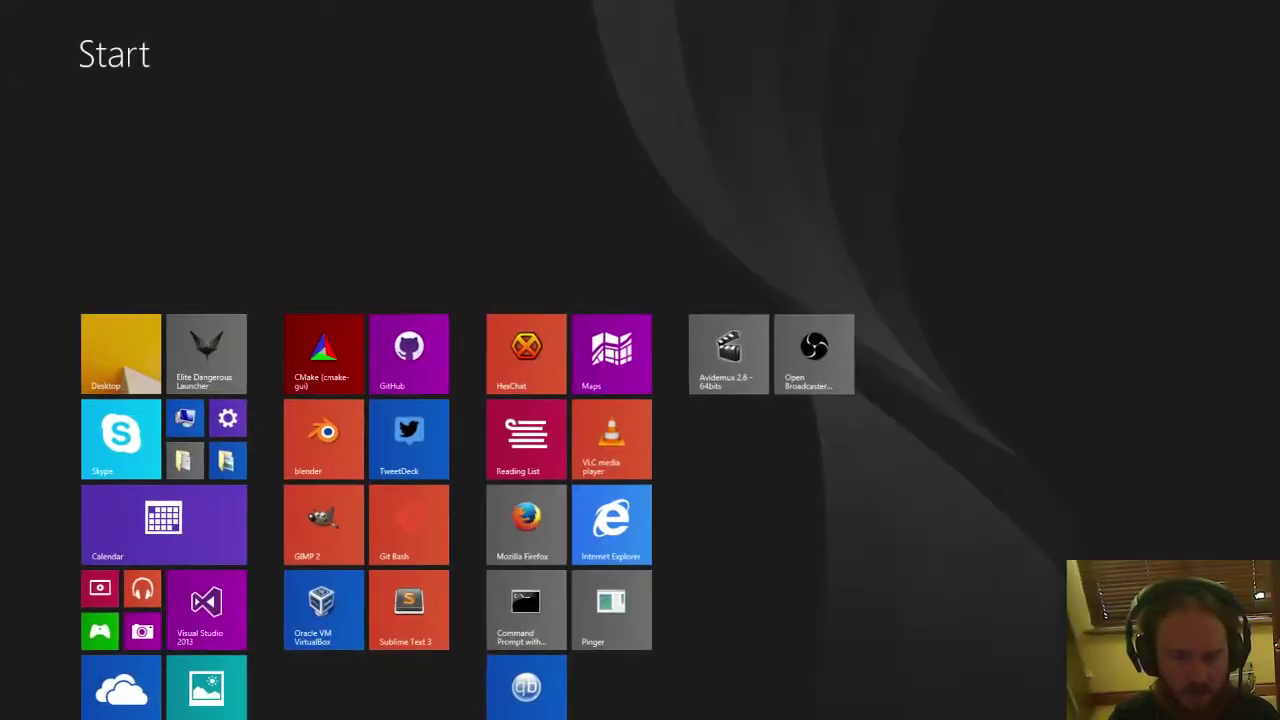
key(super)
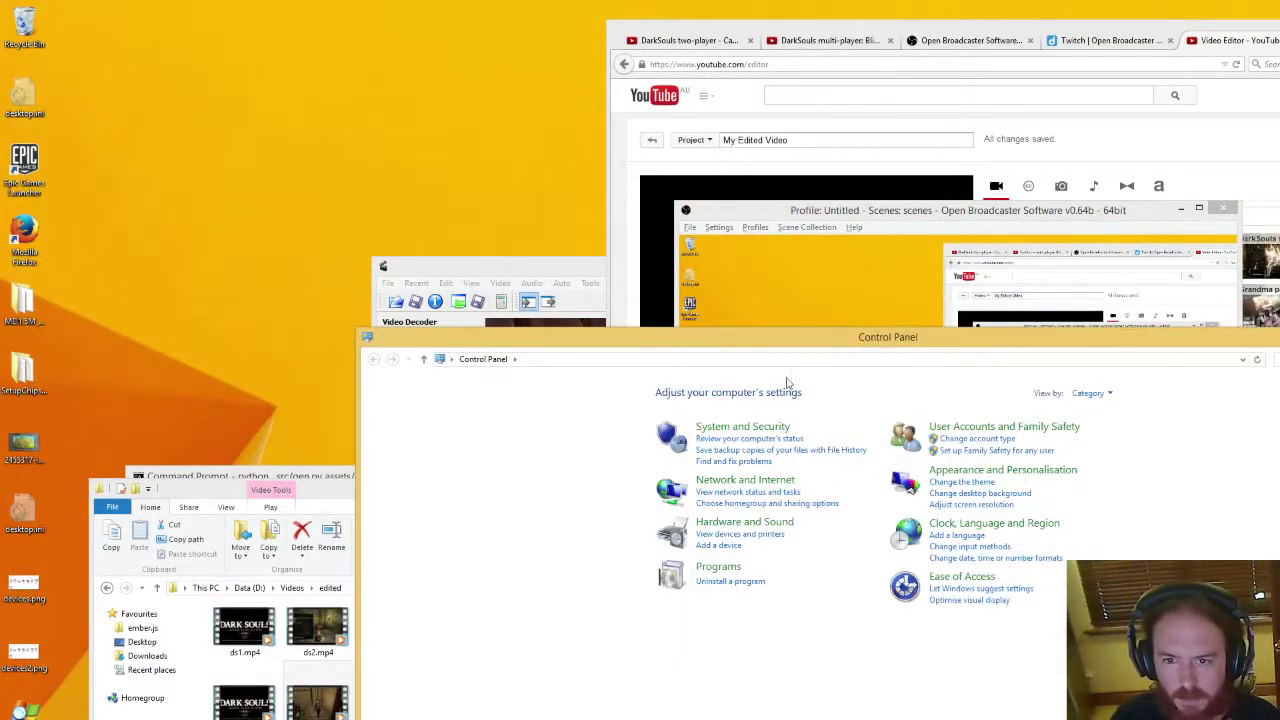
text(audio)
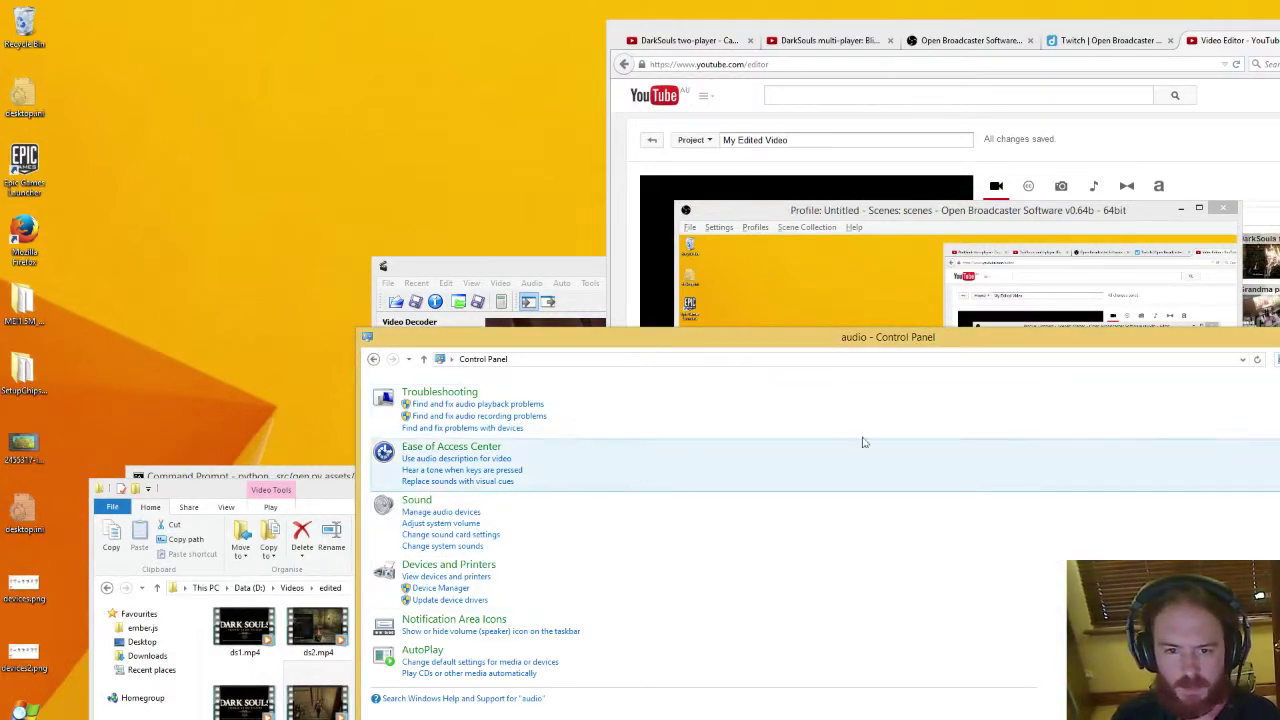
click(424, 514)
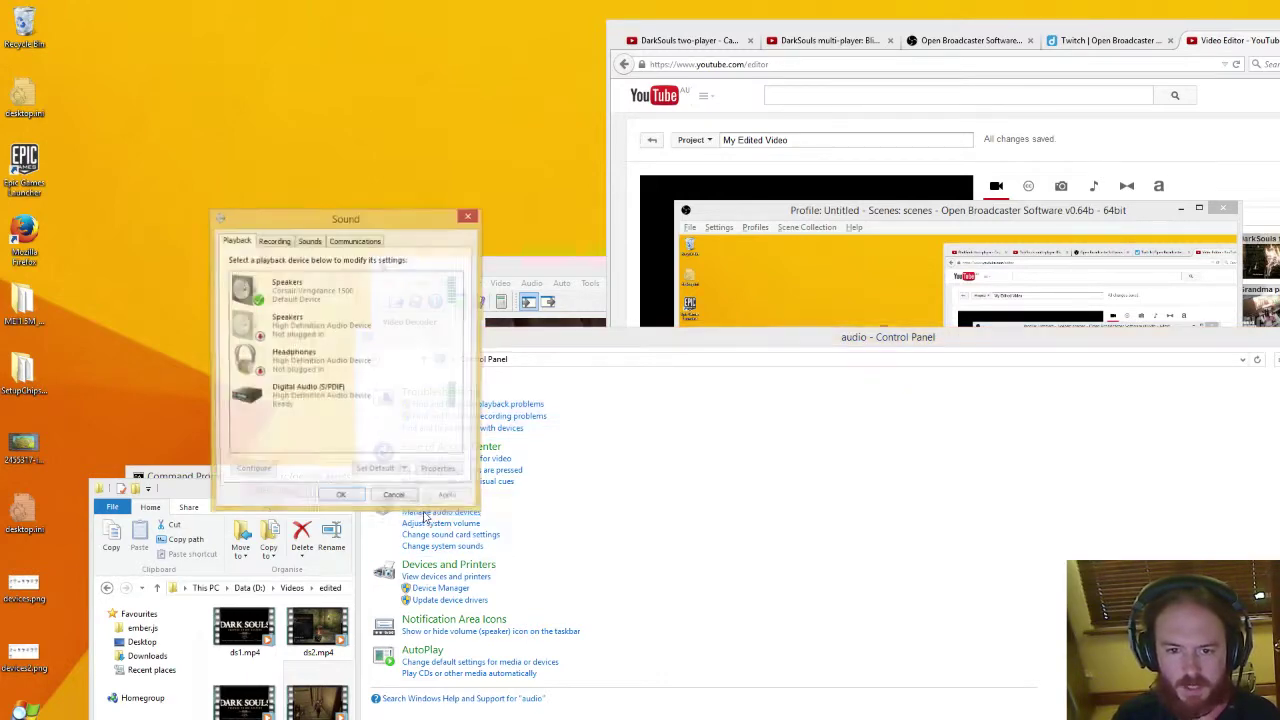
click(313, 242)
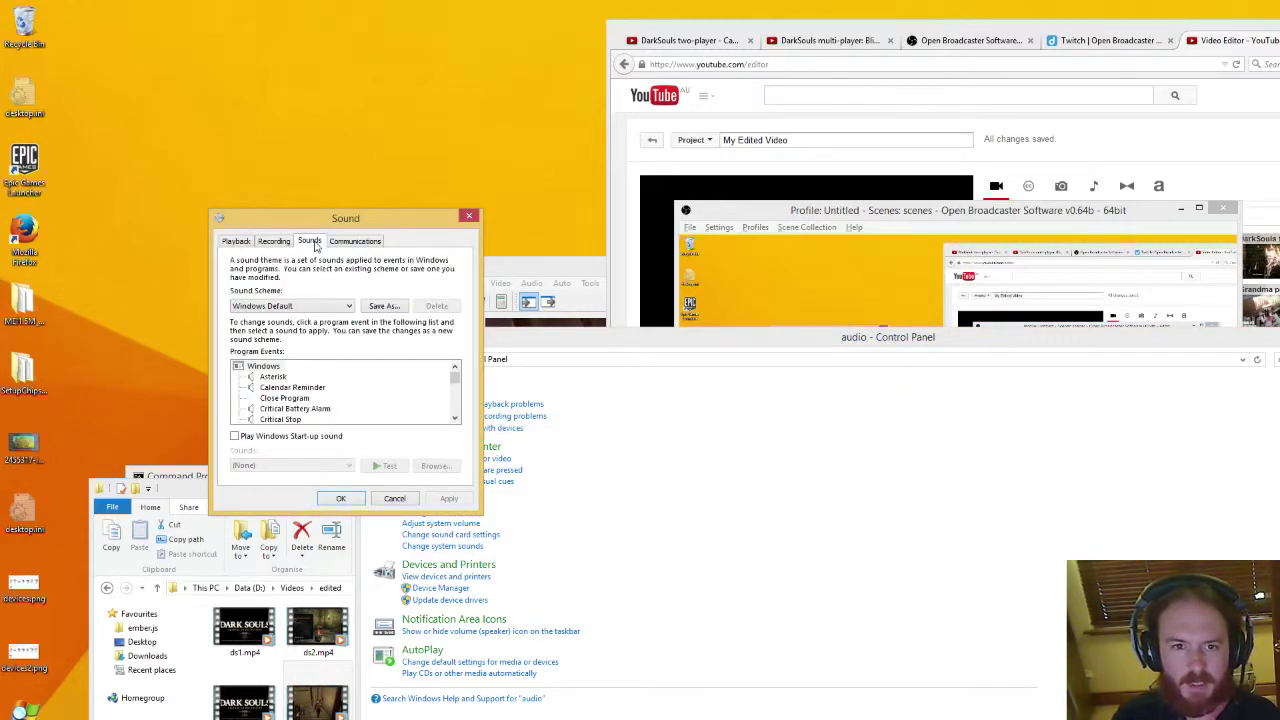
click(356, 242)
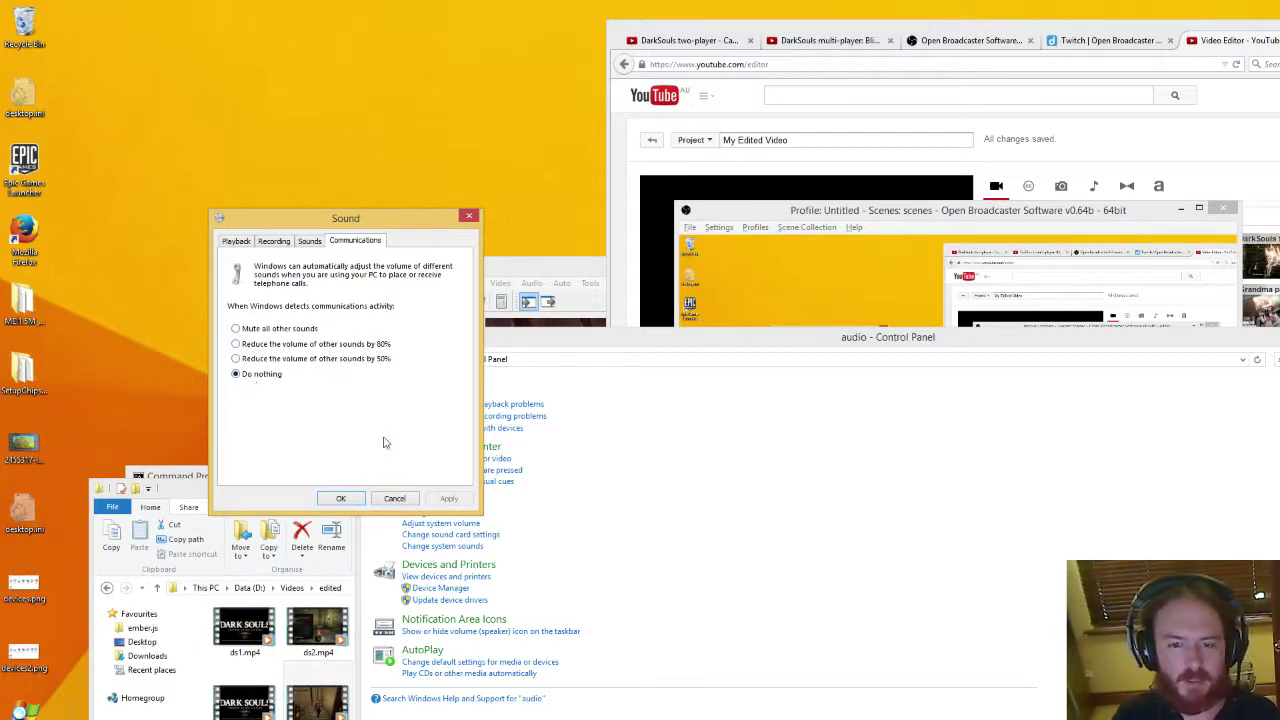
click(380, 500)
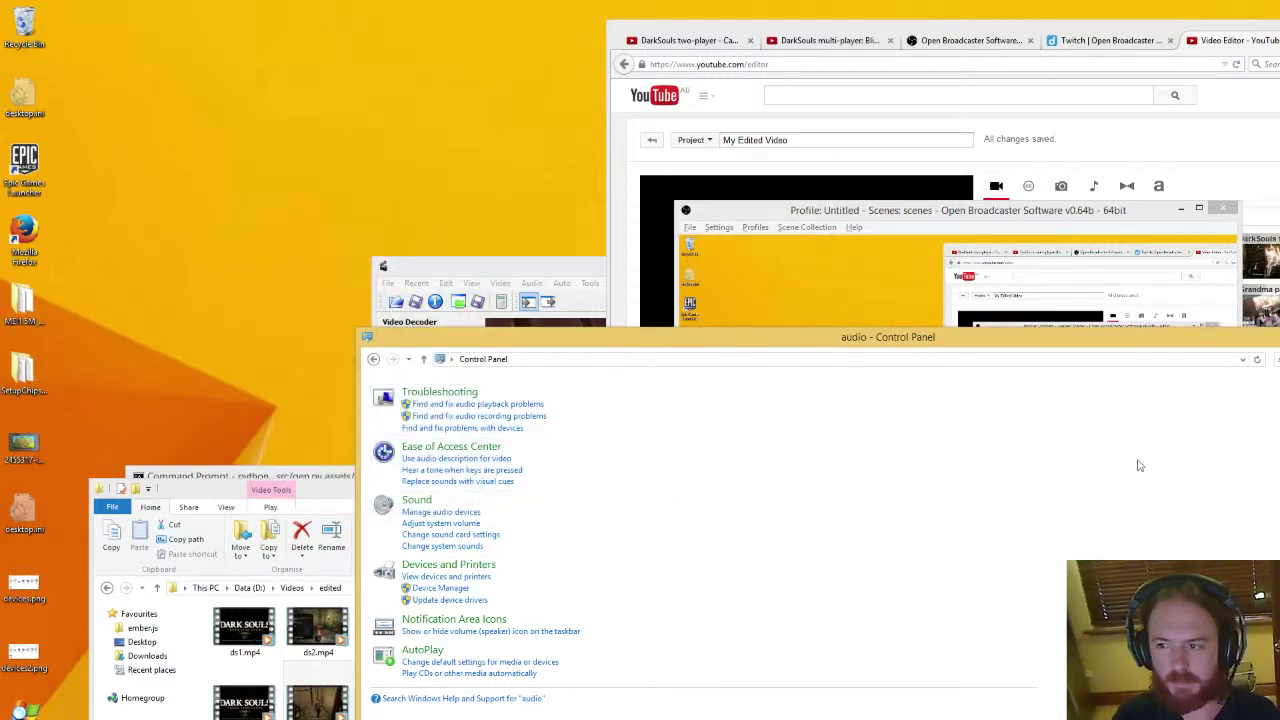
Switch to Open Broadcaster Software, move its window aside, and launch Avidemux with its window placed clear of the Videos folder
key(alt+Tab)
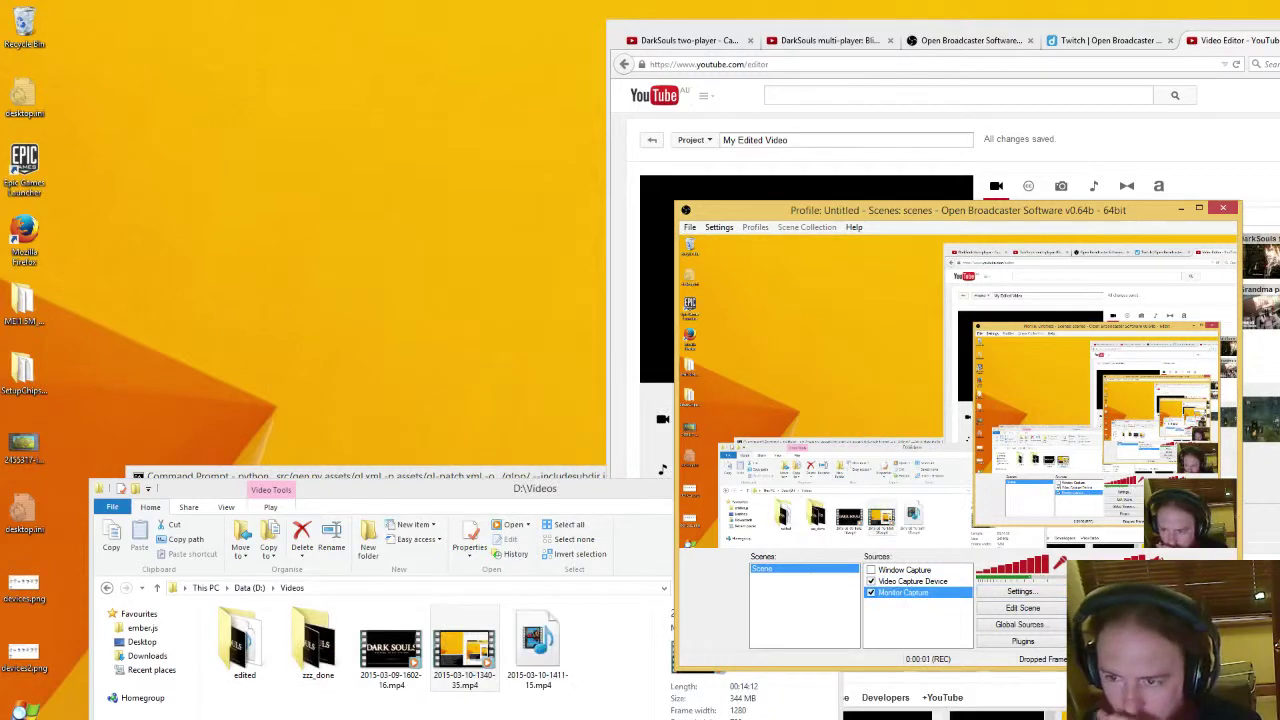
drag(1026, 209, 1279, 462)
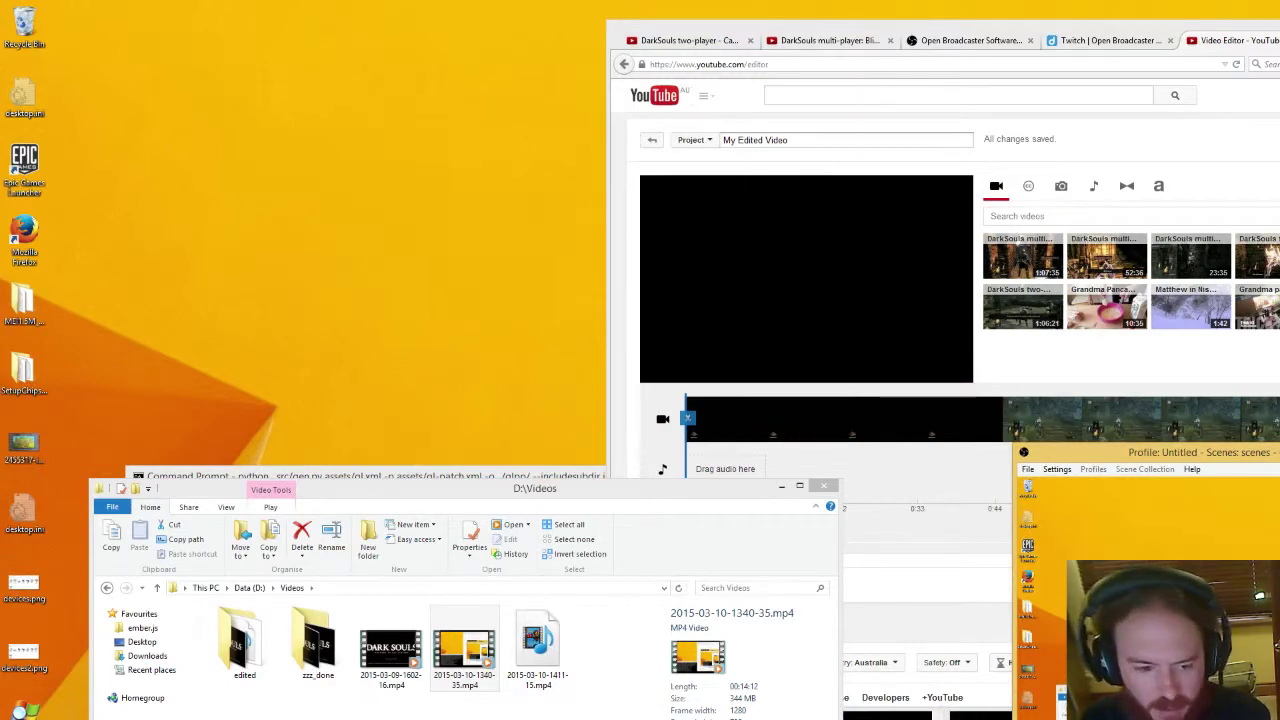
key(super)
click(731, 349)
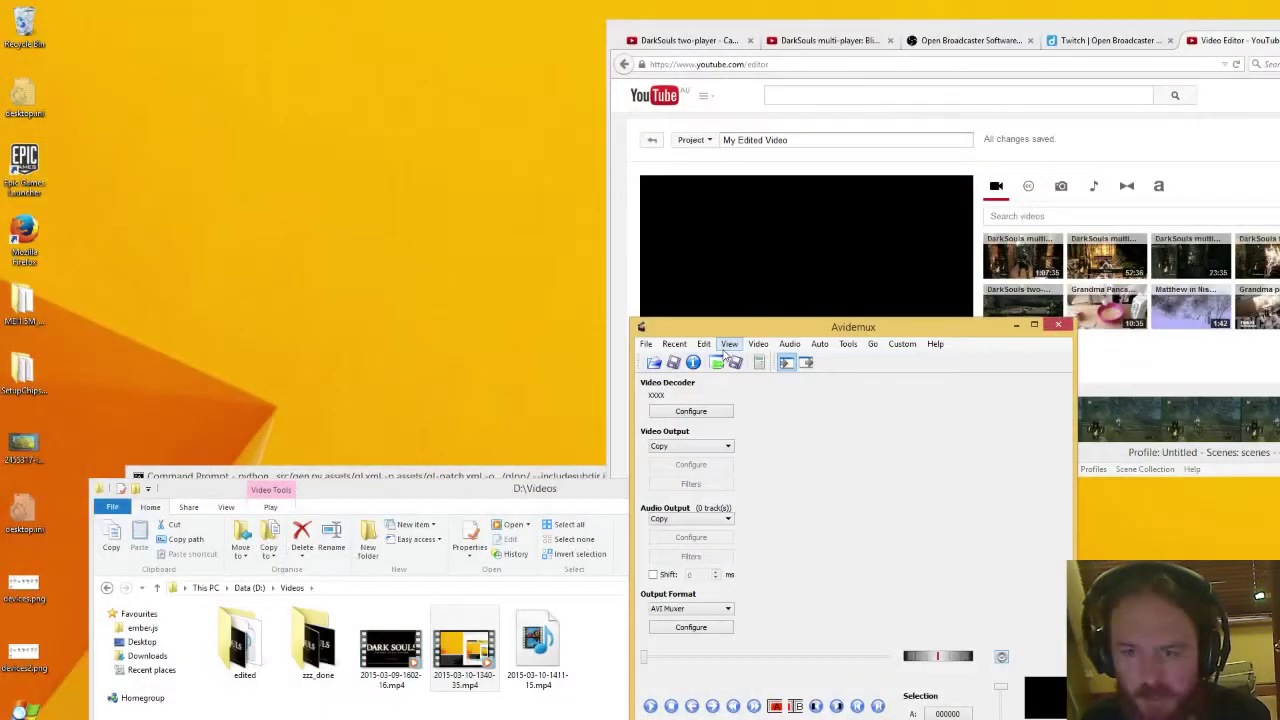
drag(328, 48, 932, 76)
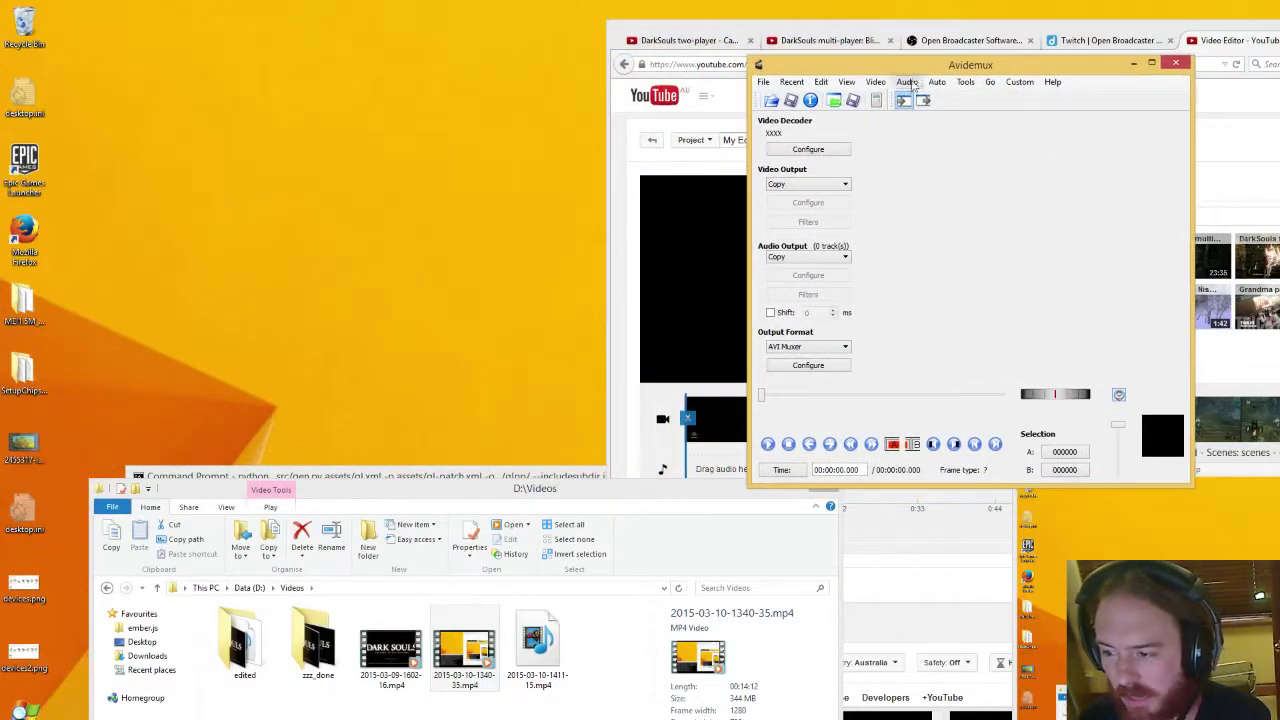
click(488, 648)
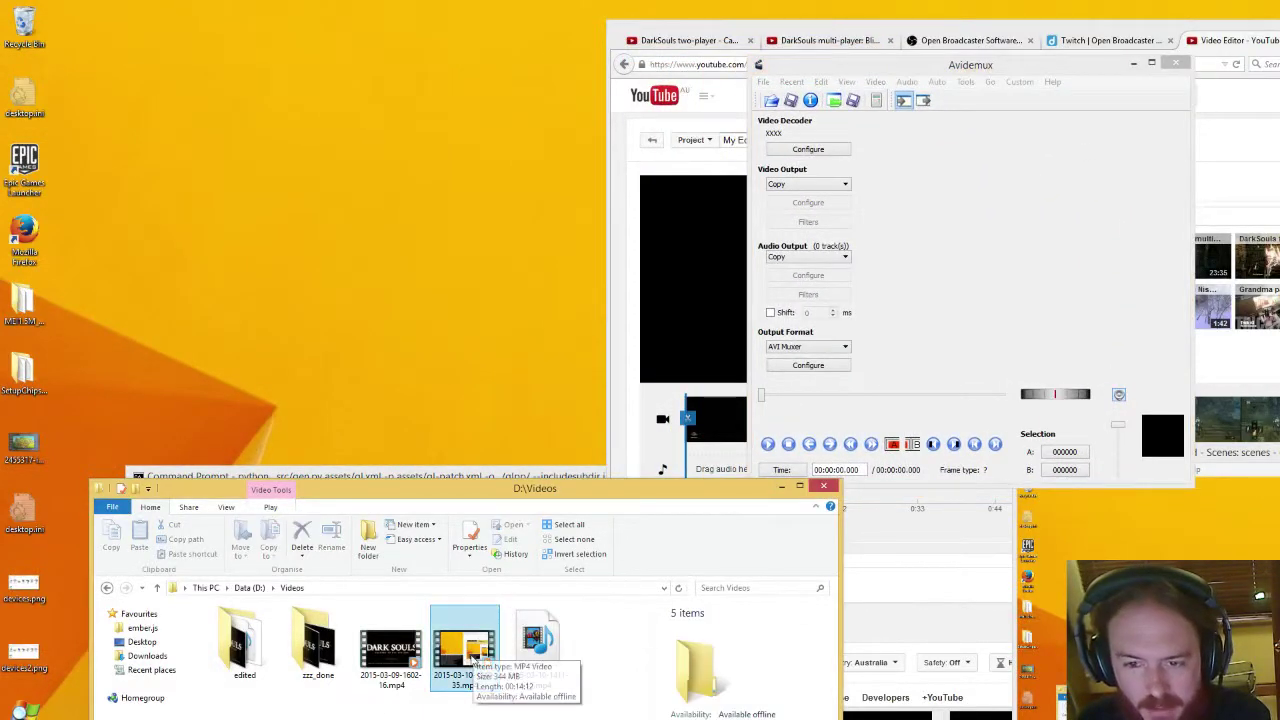
drag(488, 648, 958, 270)
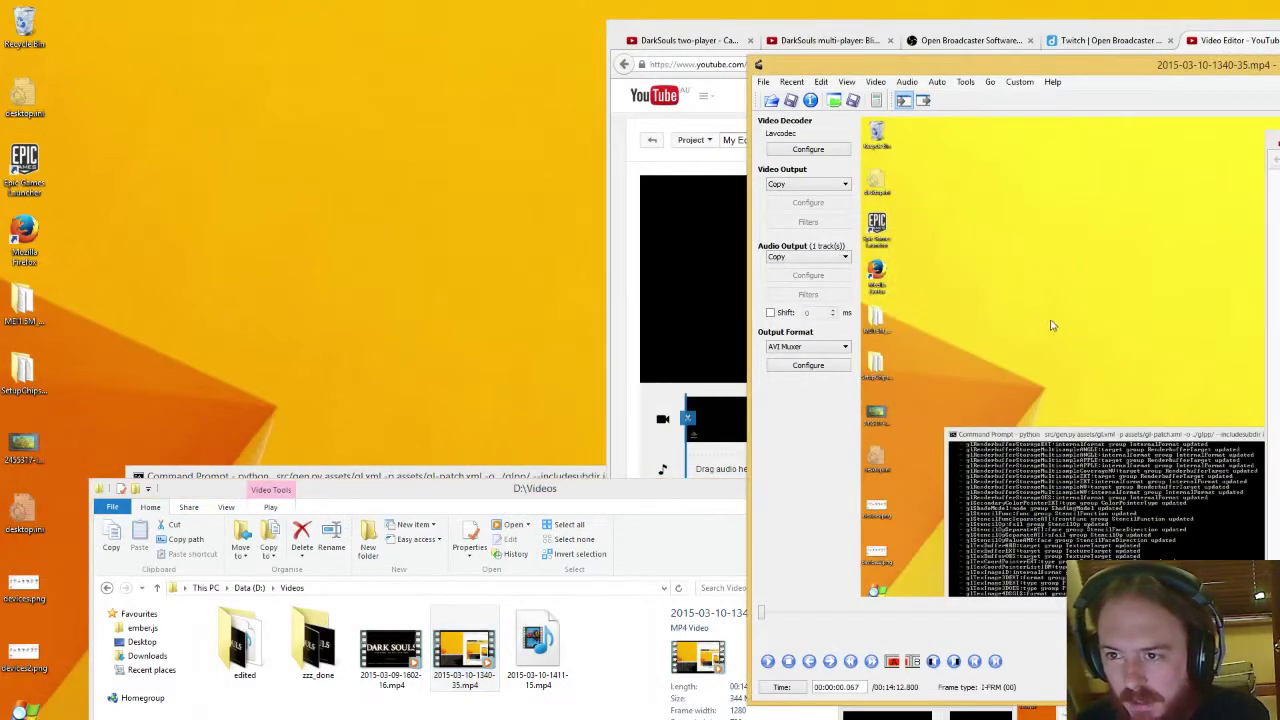
drag(1270, 65, 575, 38)
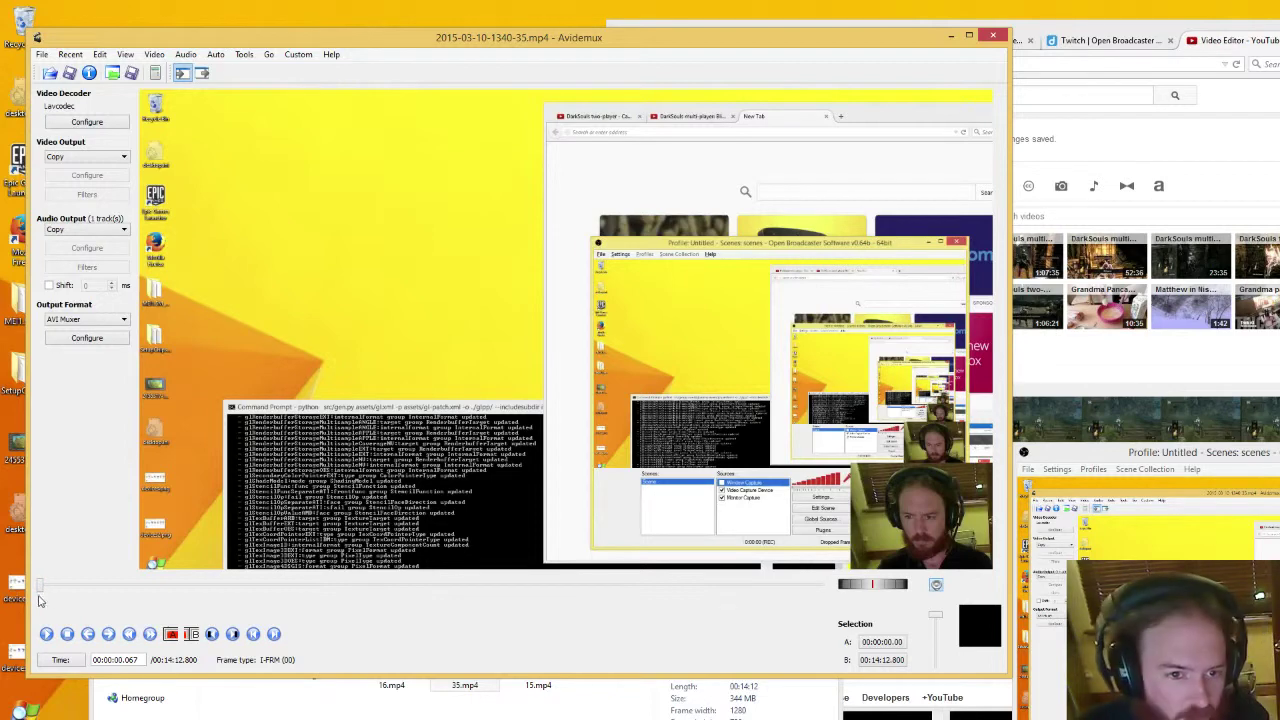
Find the start of the unwanted Control Panel section and set marker A at 00:12:31.999
drag(42, 594, 726, 597)
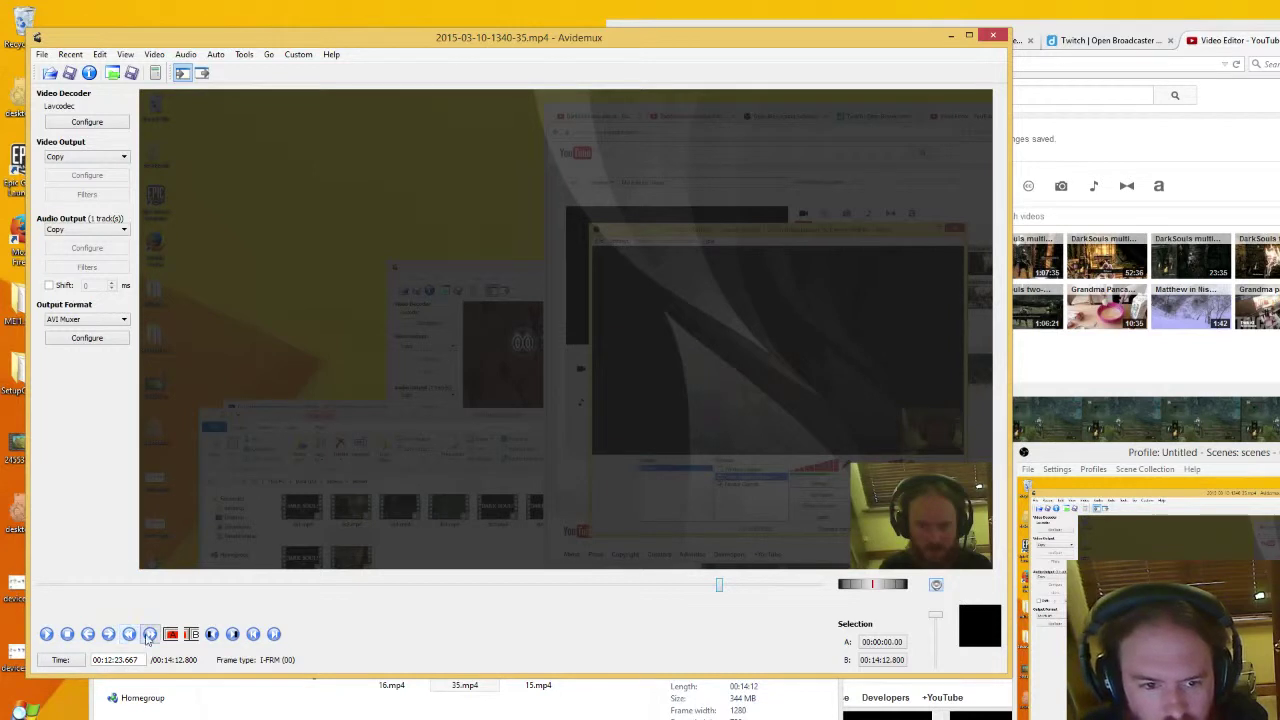
click(149, 634)
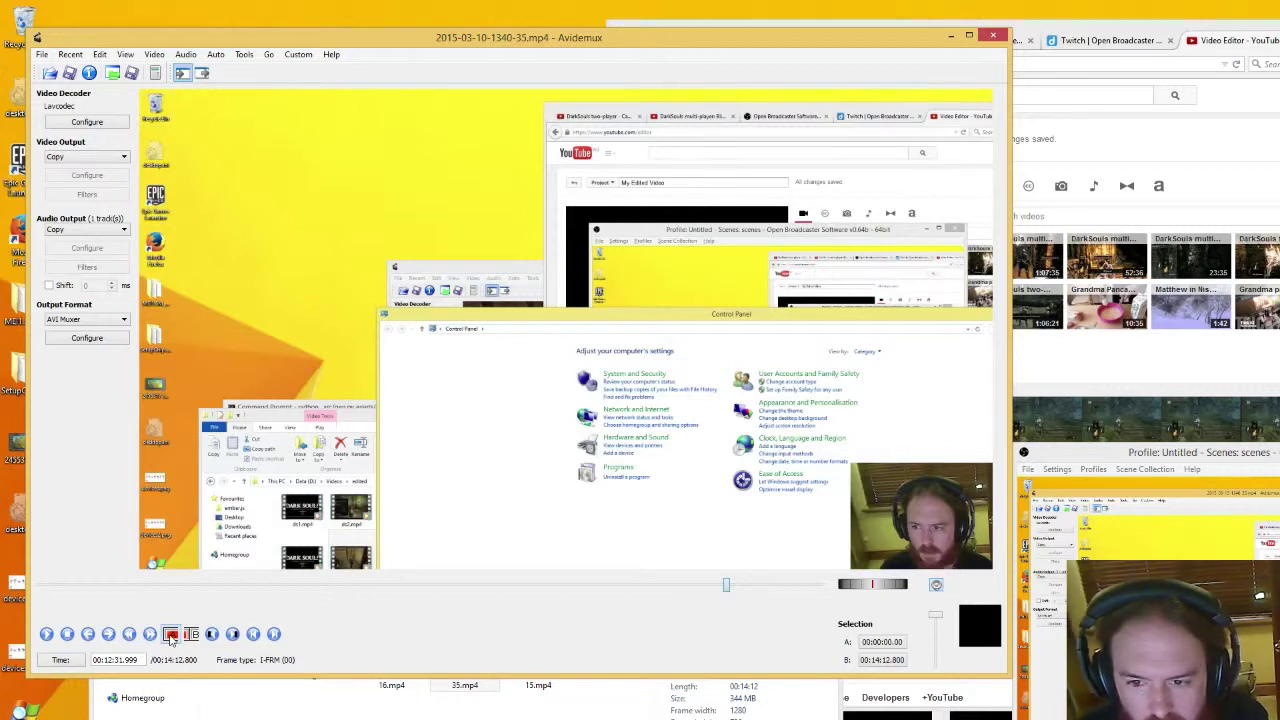
click(171, 634)
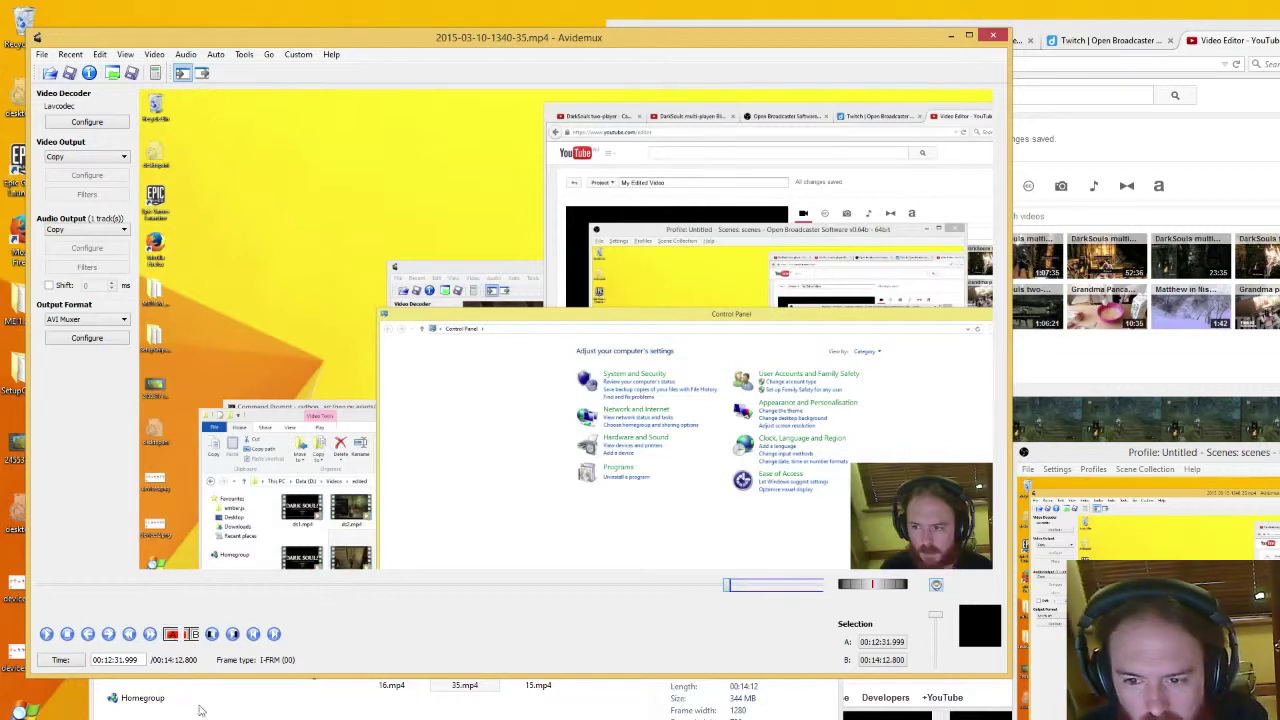
Set marker B at 00:13:30.334 and delete the section between the two markers
click(152, 642)
click(152, 642)
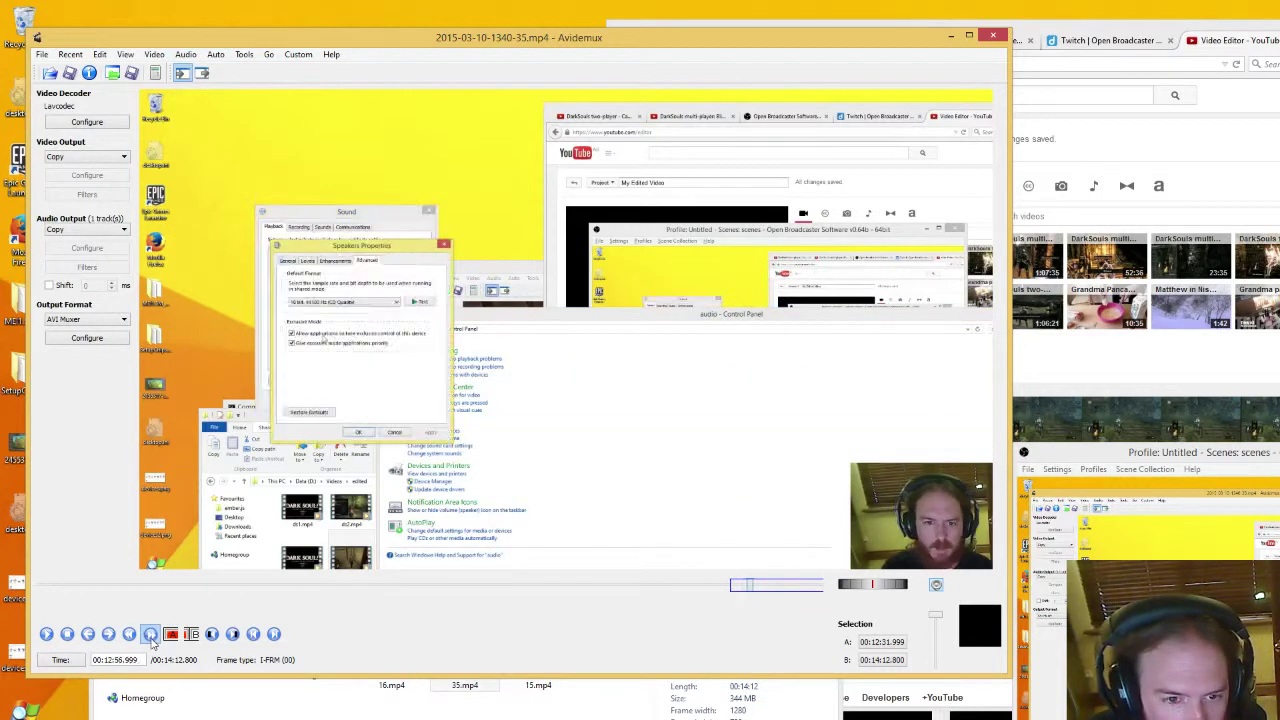
click(152, 642)
click(150, 636)
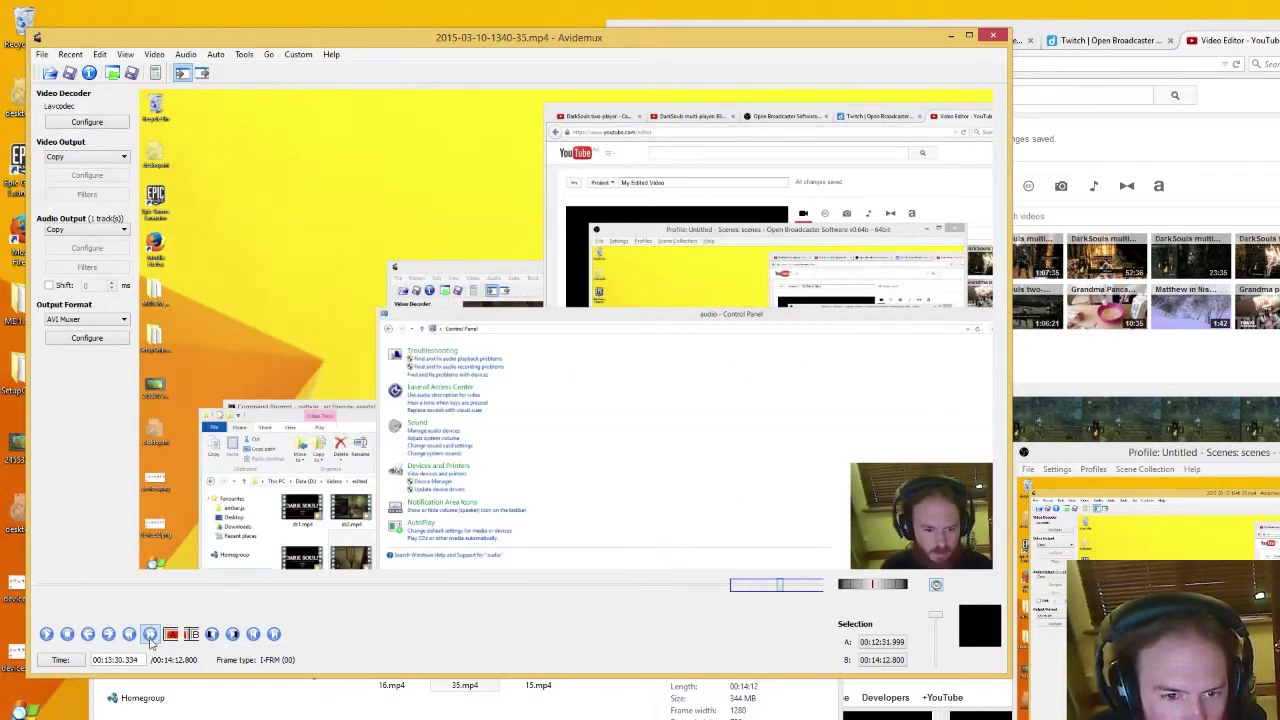
click(191, 634)
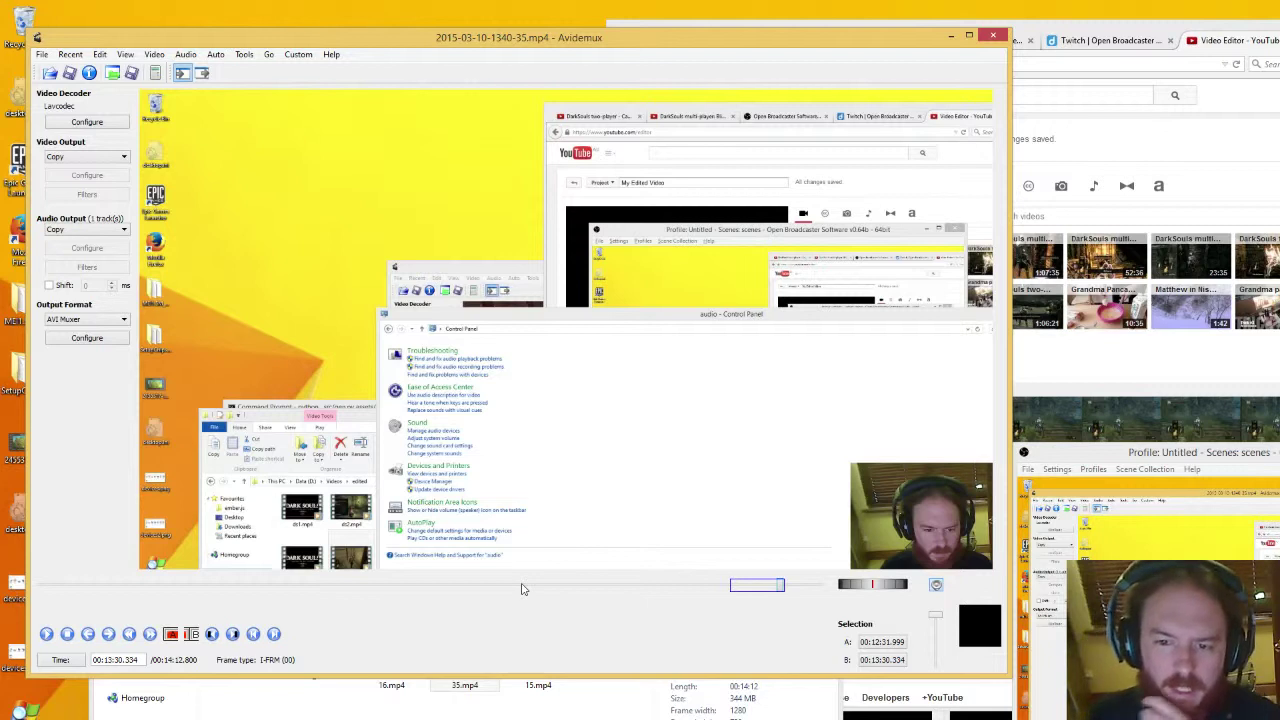
click(100, 54)
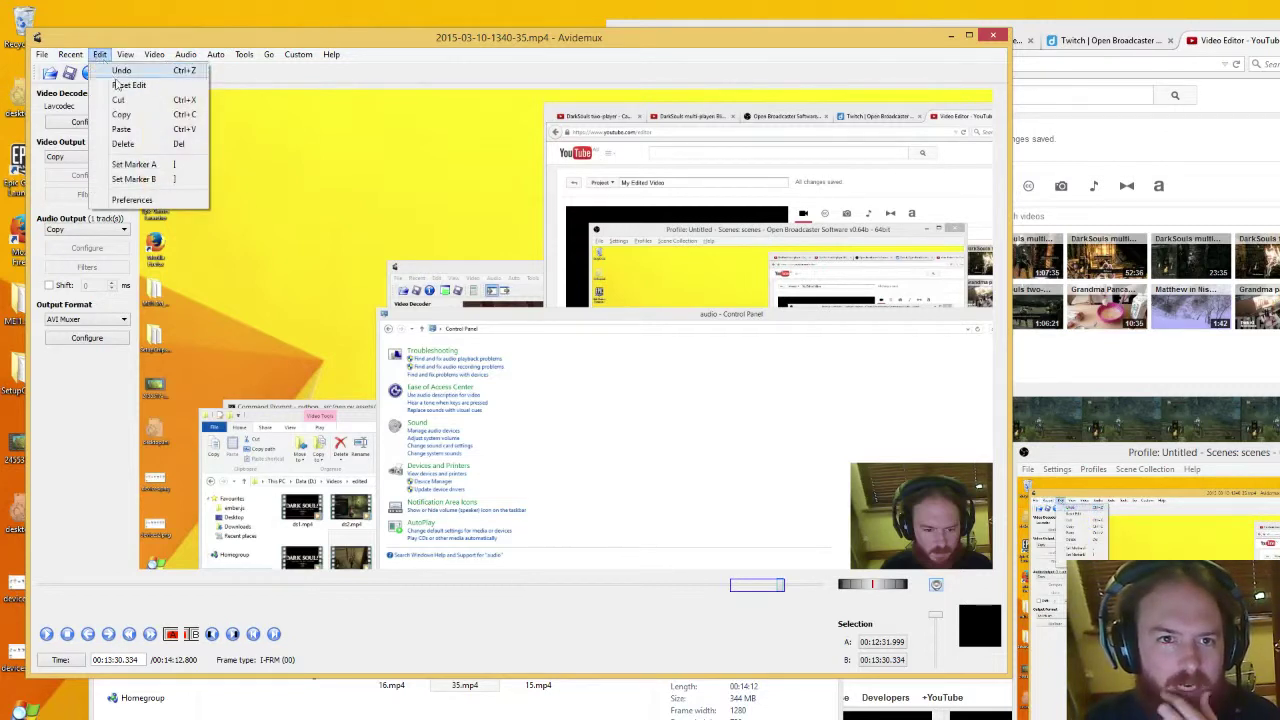
click(120, 85)
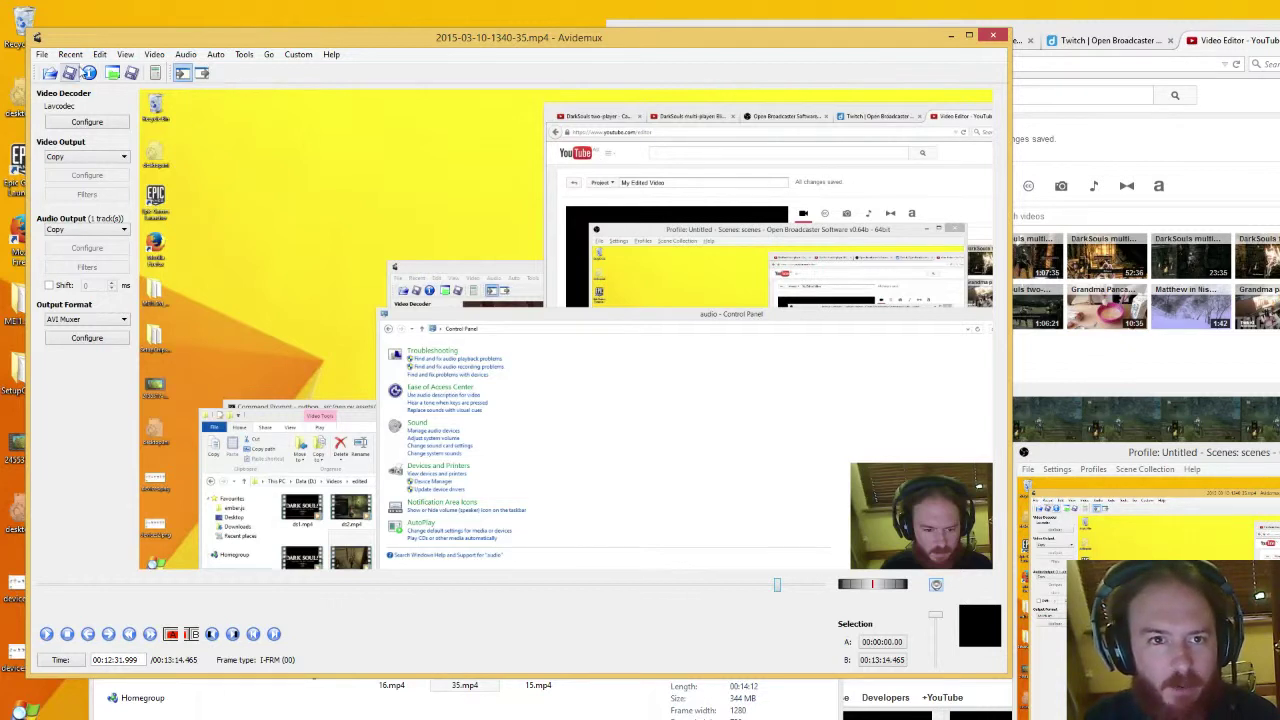
click(42, 54)
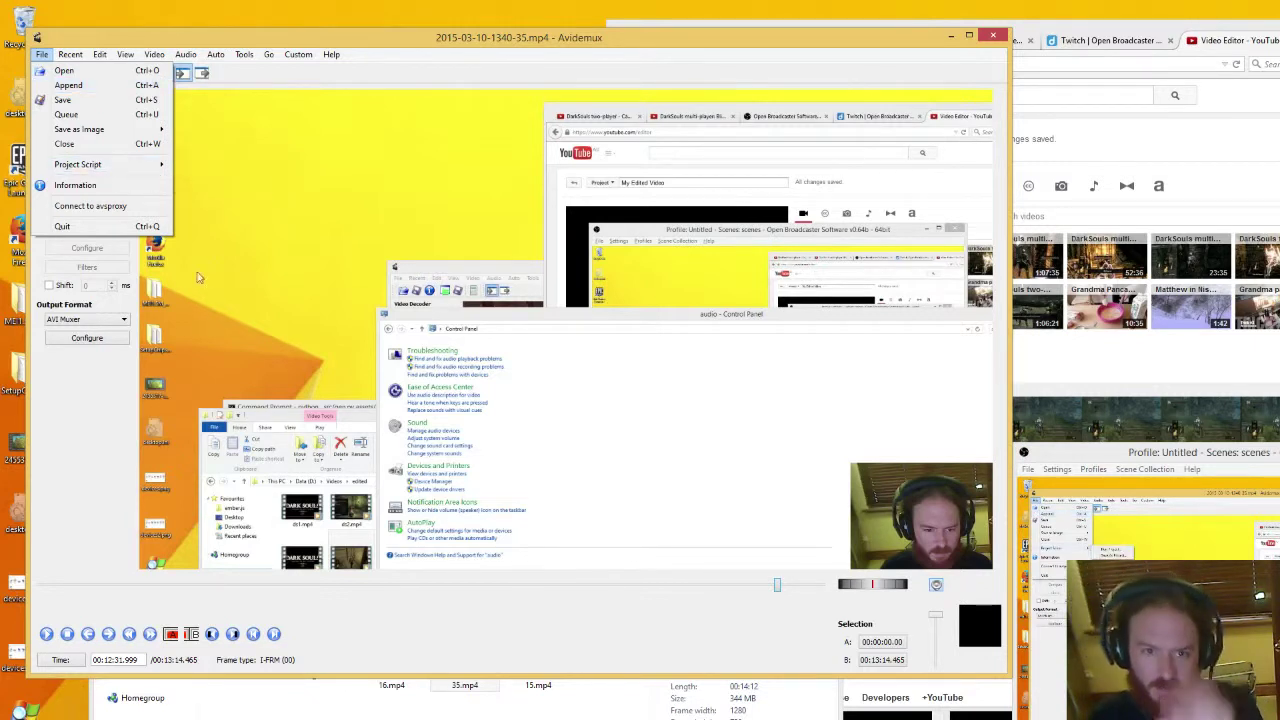
key(Escape)
click(278, 56)
click(278, 50)
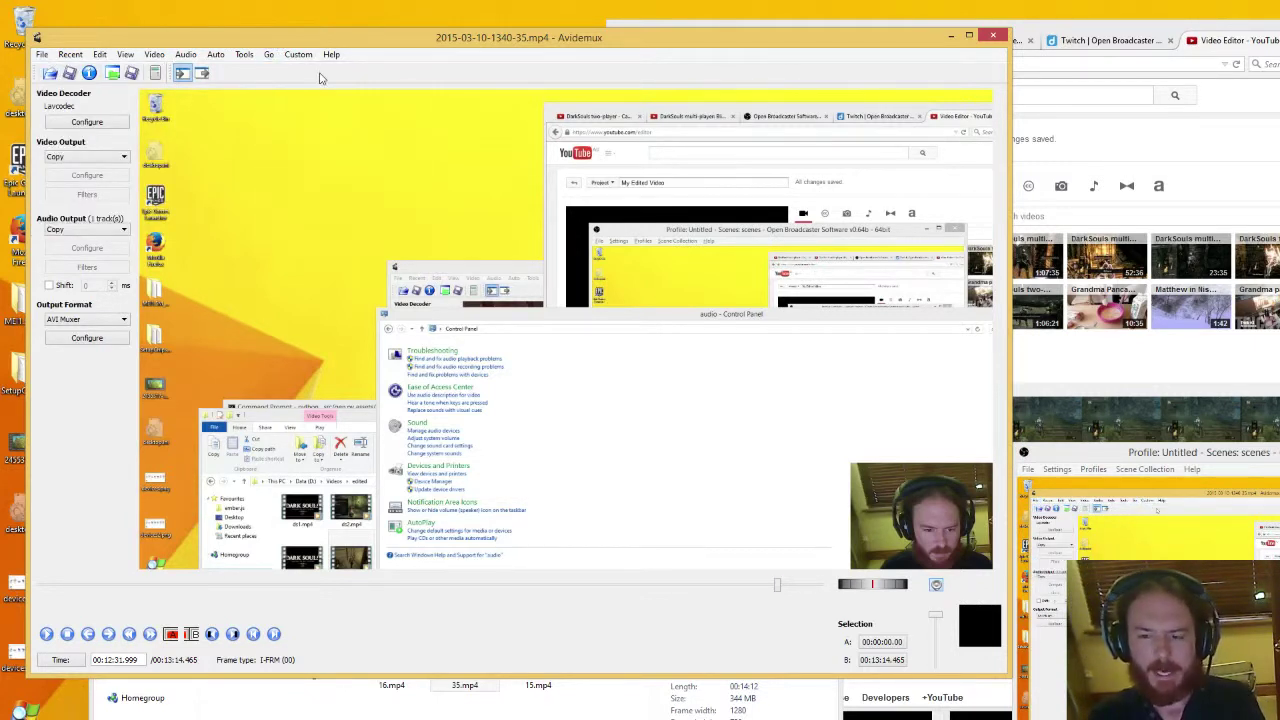
click(138, 586)
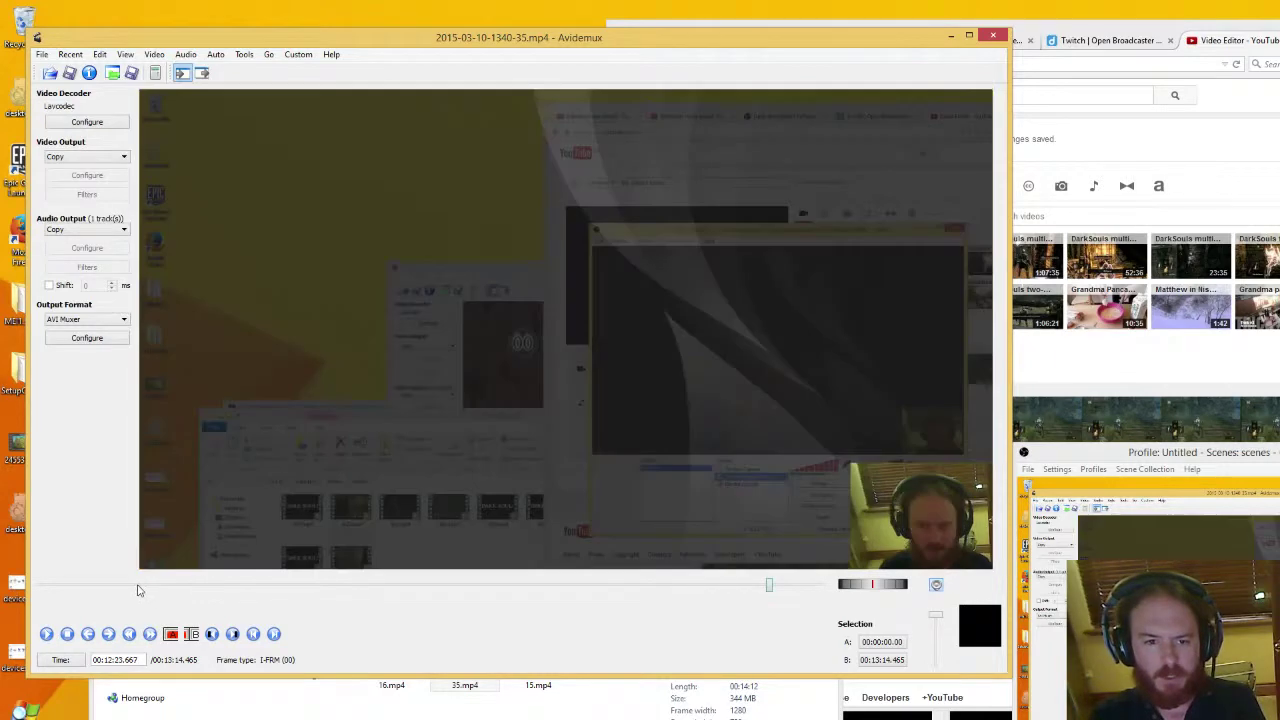
drag(768, 585, 577, 586)
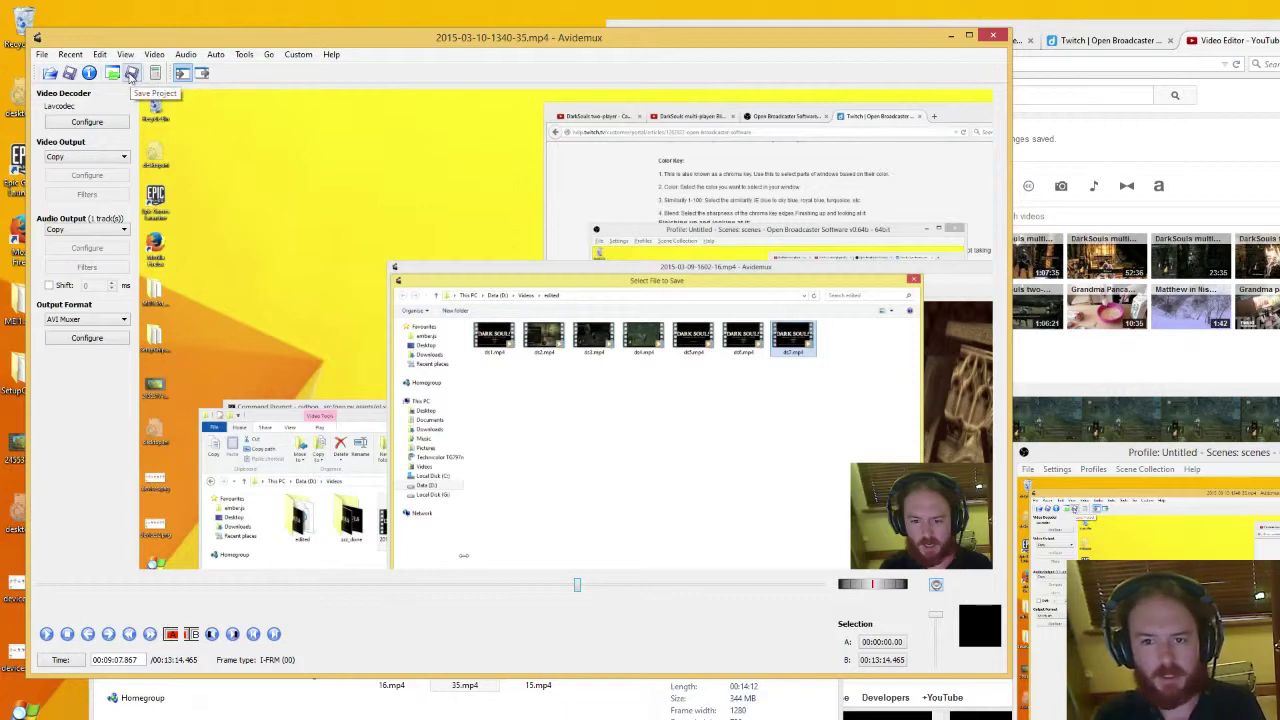
click(131, 77)
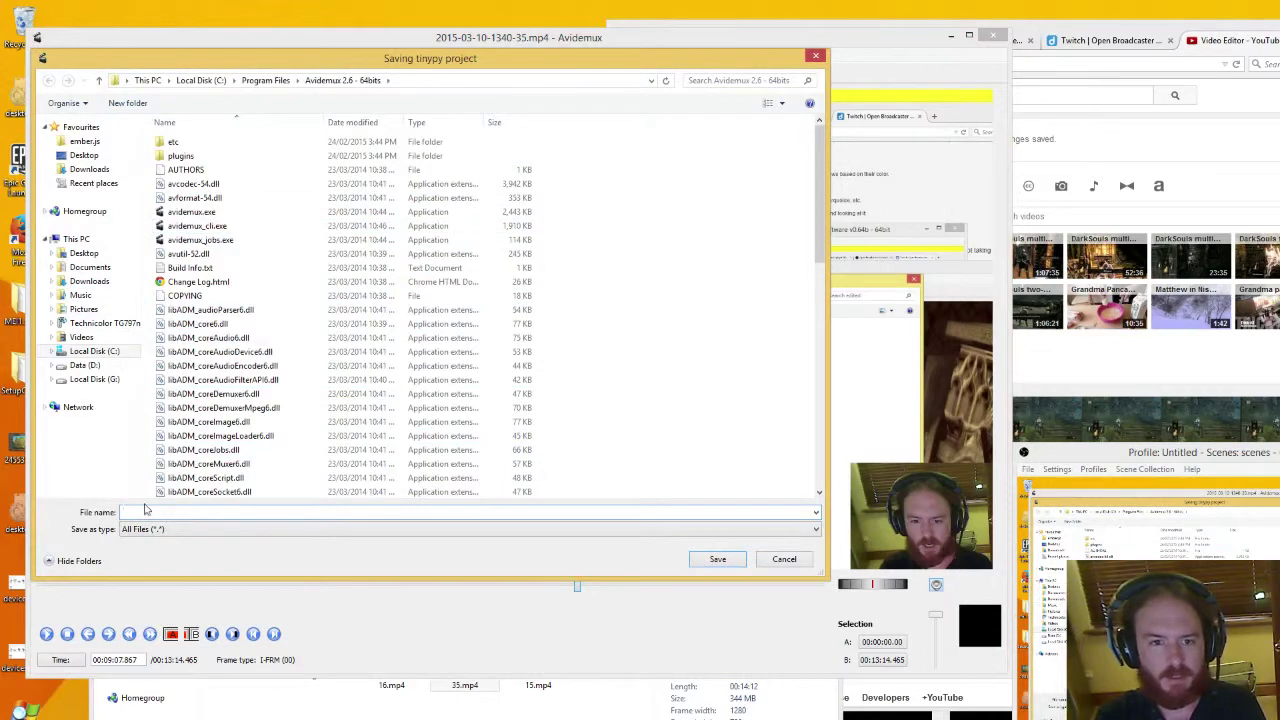
click(150, 84)
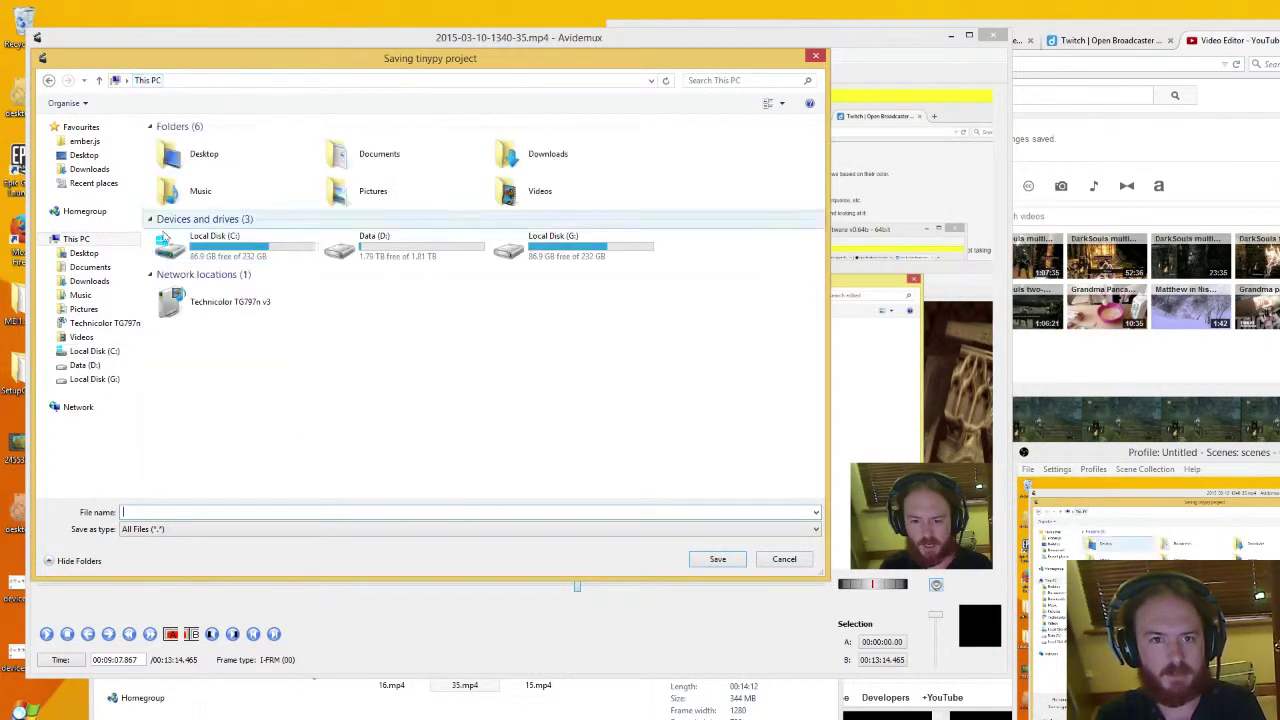
double_click(456, 239)
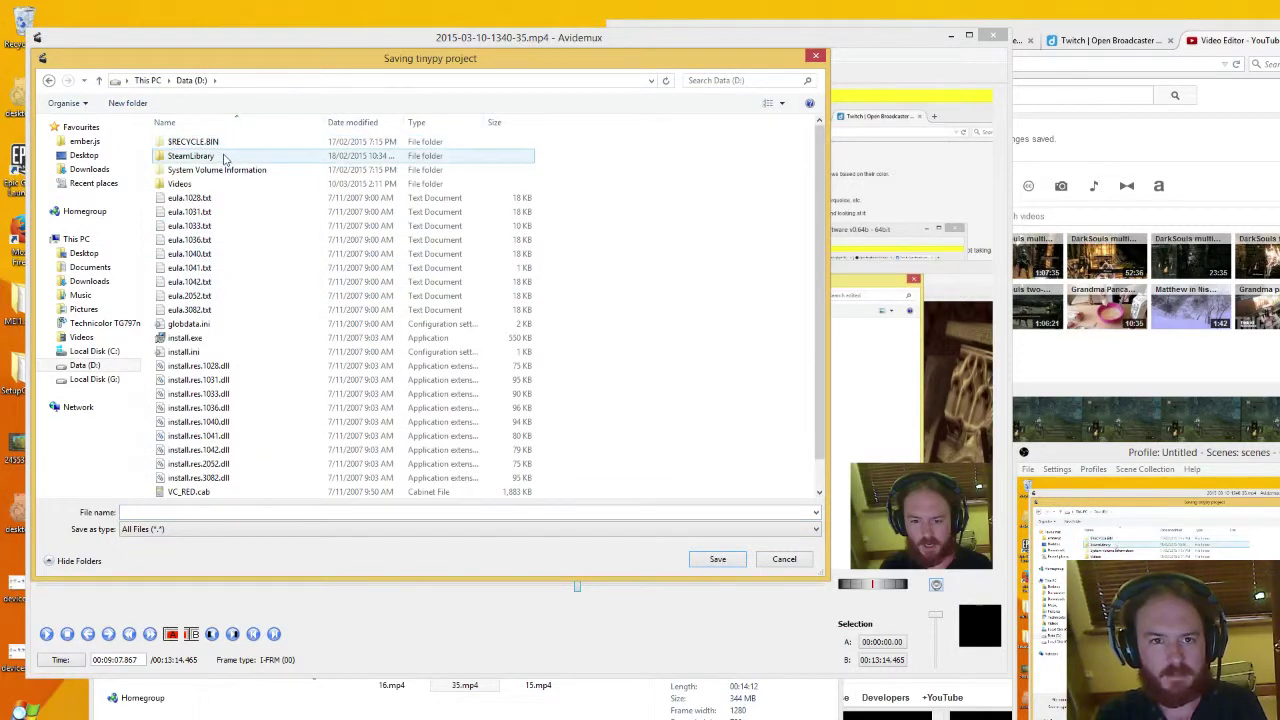
double_click(180, 184)
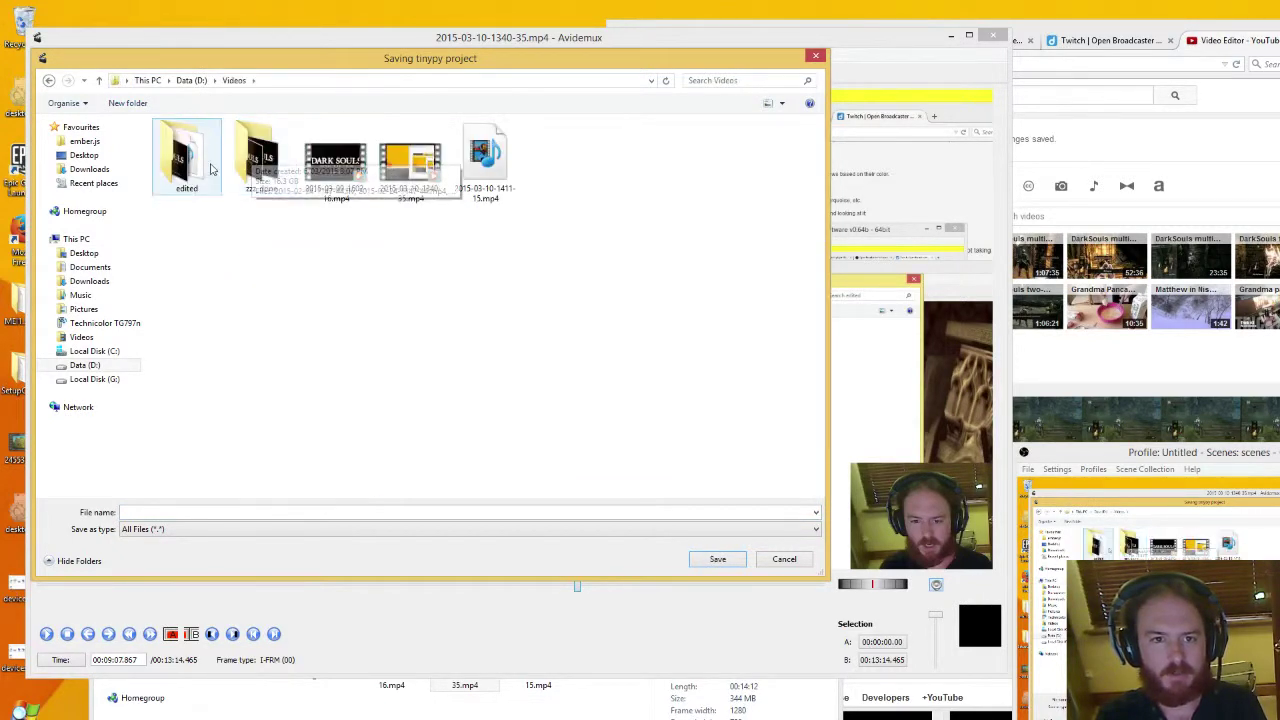
double_click(185, 145)
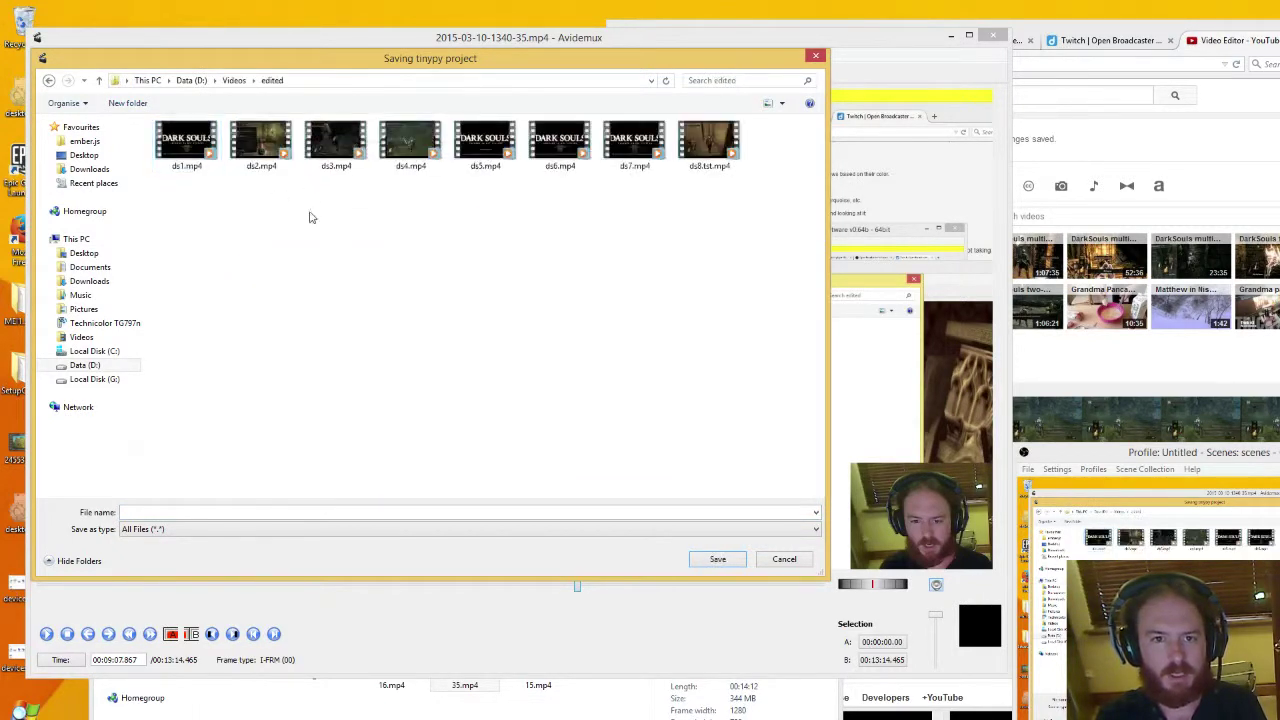
click(815, 58)
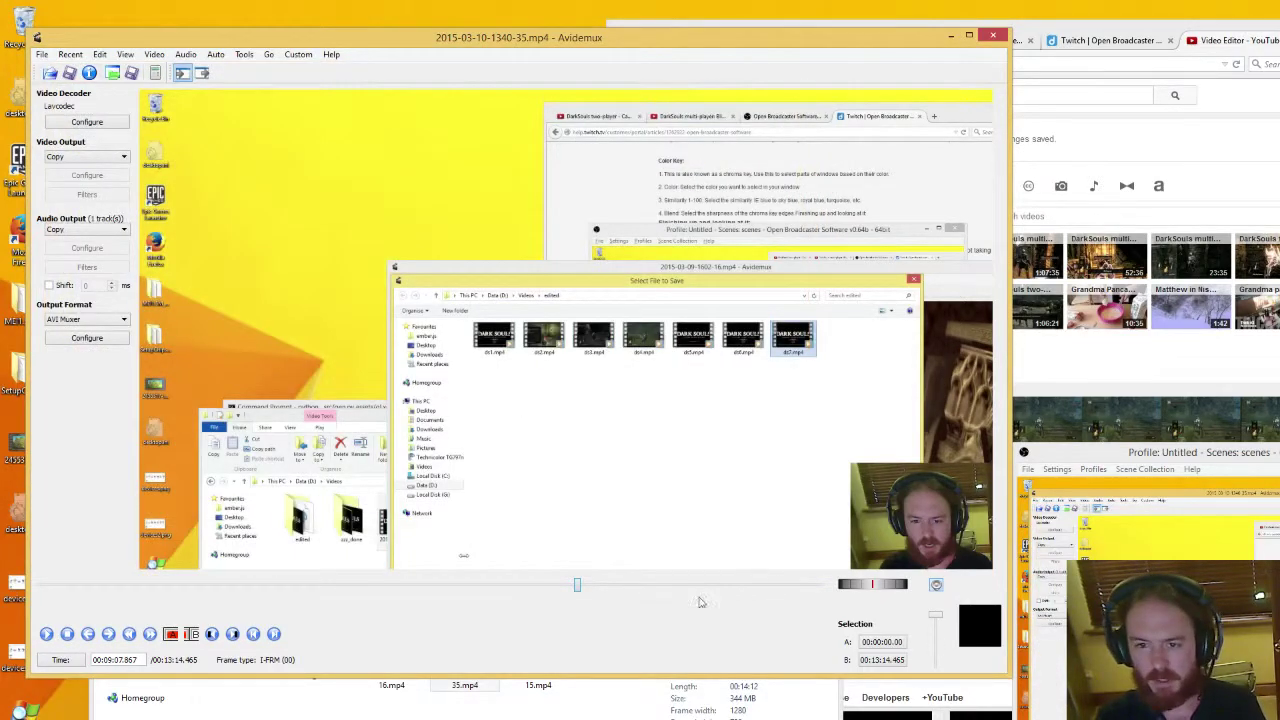
Set the output format to MP4v2 Muxer and start saving the trimmed video
click(66, 320)
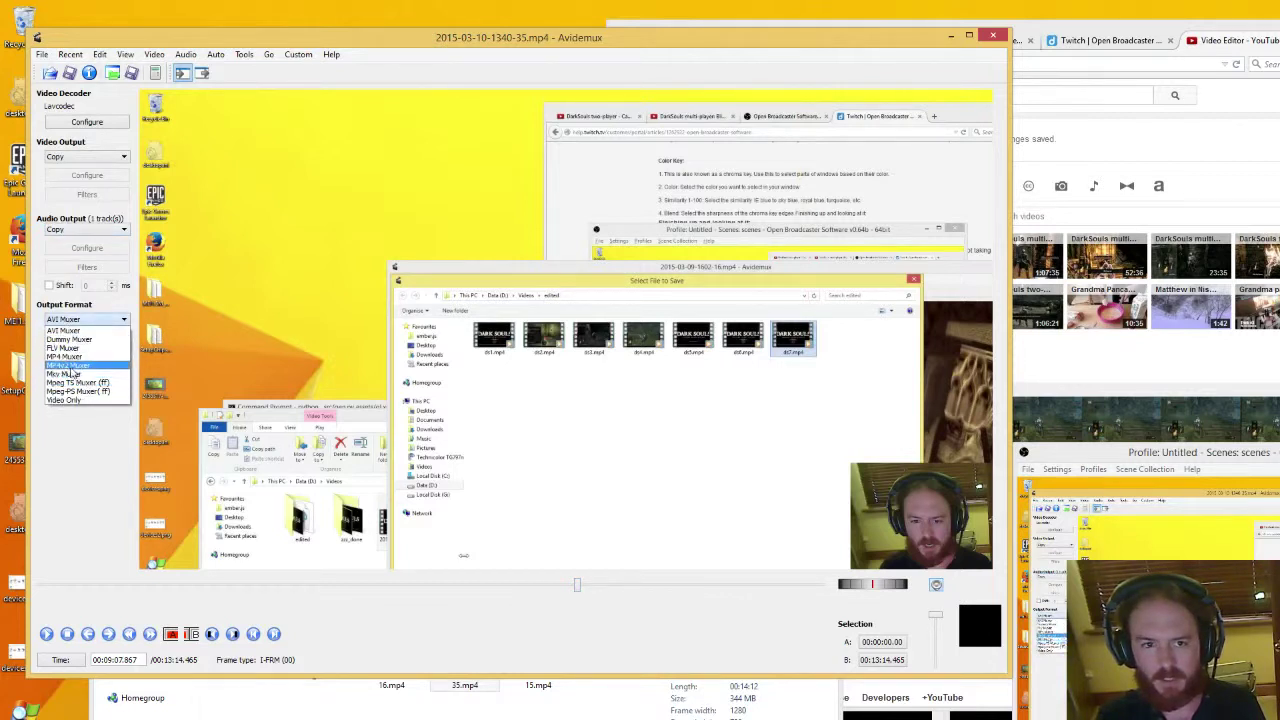
click(74, 365)
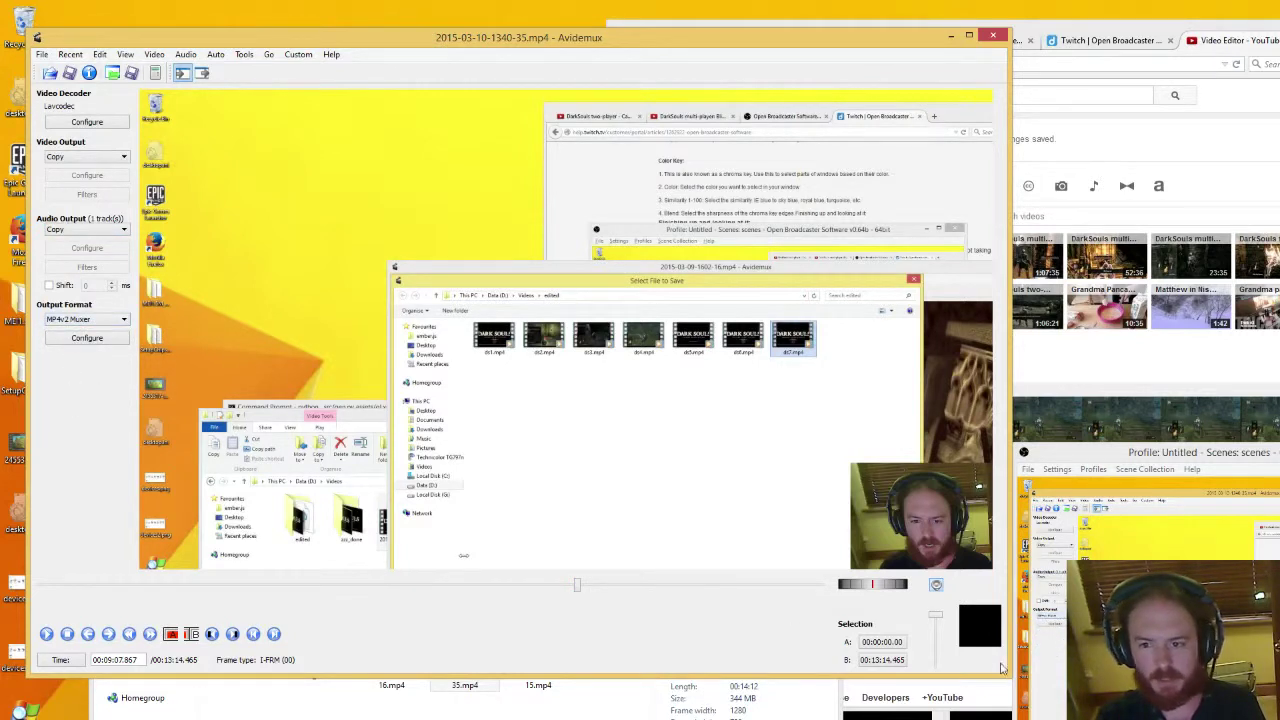
key(ctrl+s)
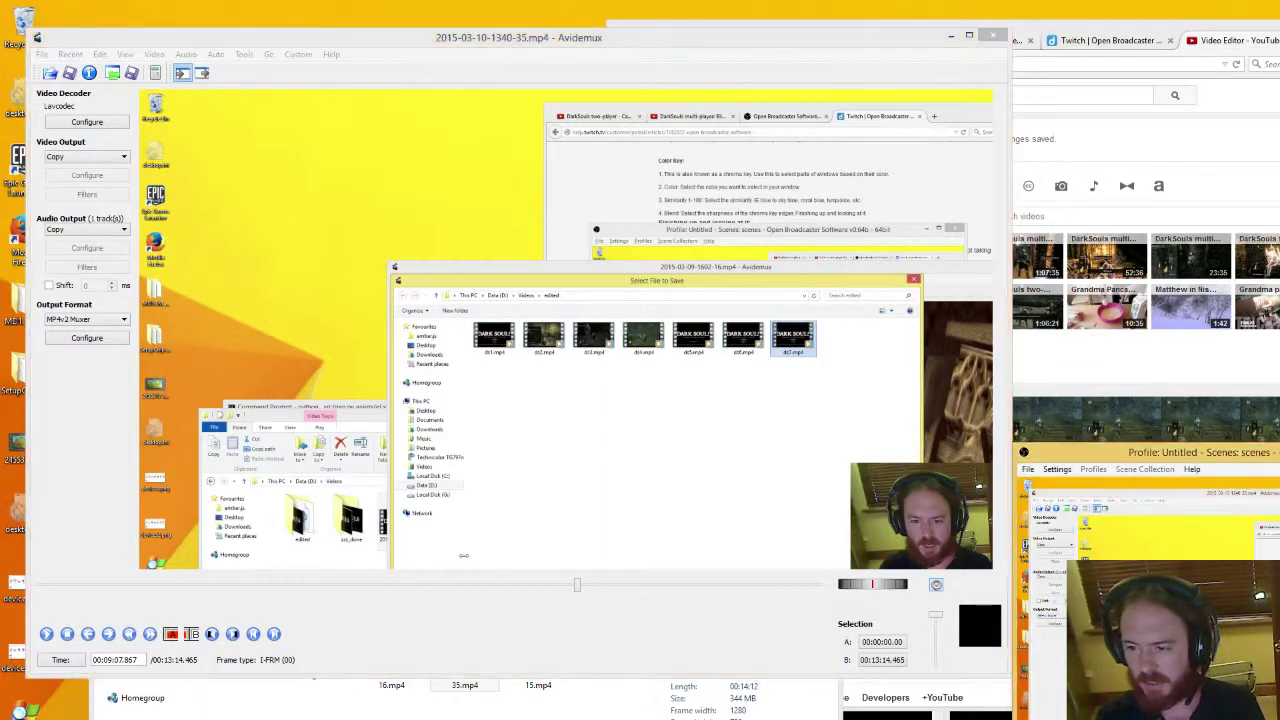